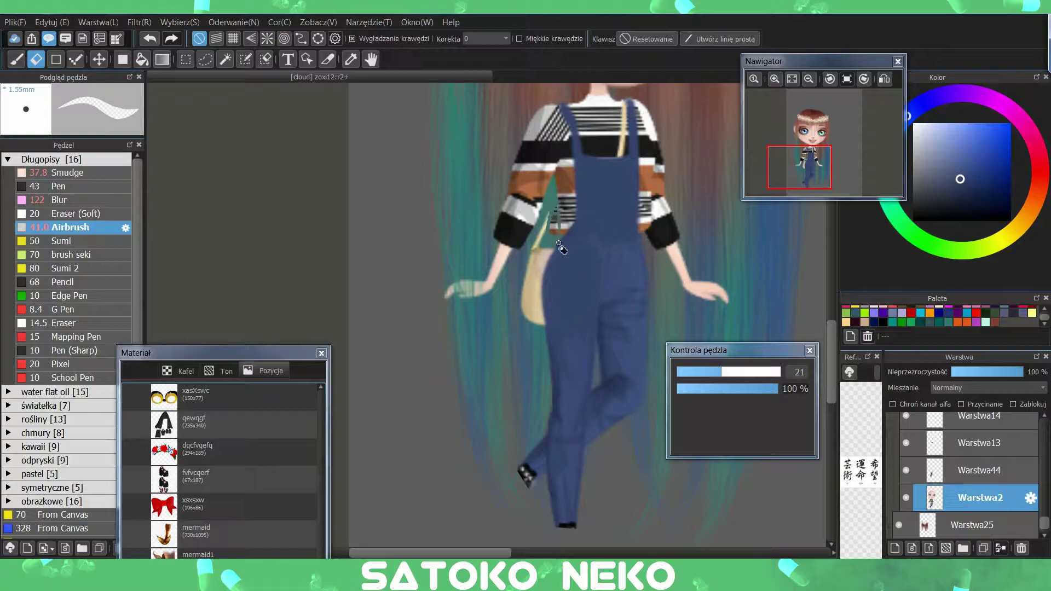
- Erase the beige handbag and its stray edges beside the character's hip on Warstwa2 with the Eraser at size 21
mouse_move(547, 241)
mouse_down()
mouse_move(524, 318)
mouse_move(560, 240)
mouse_move(536, 298)
mouse_up()
click(775, 79)
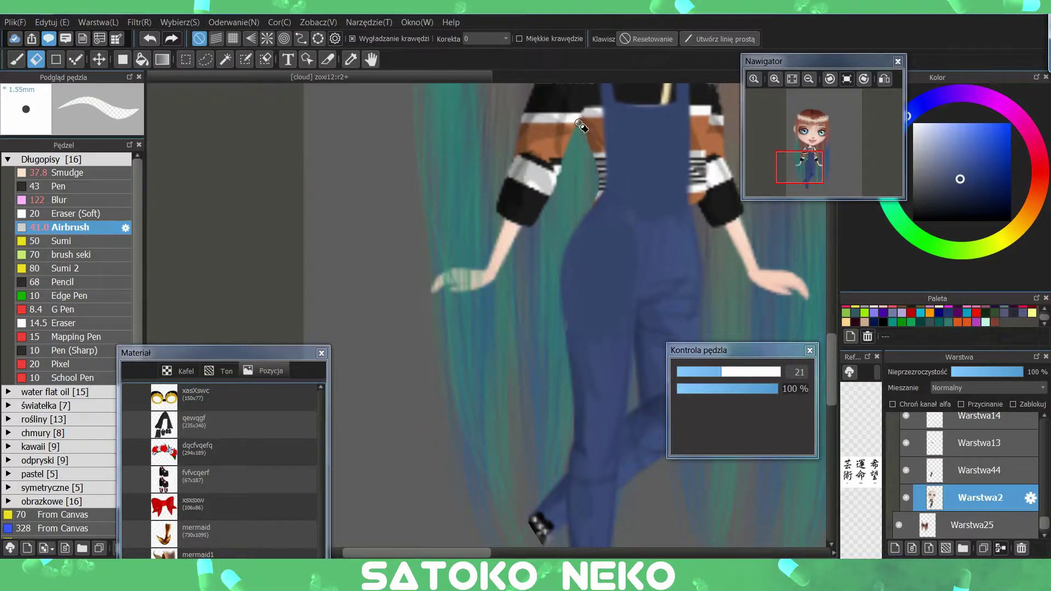
click(809, 79)
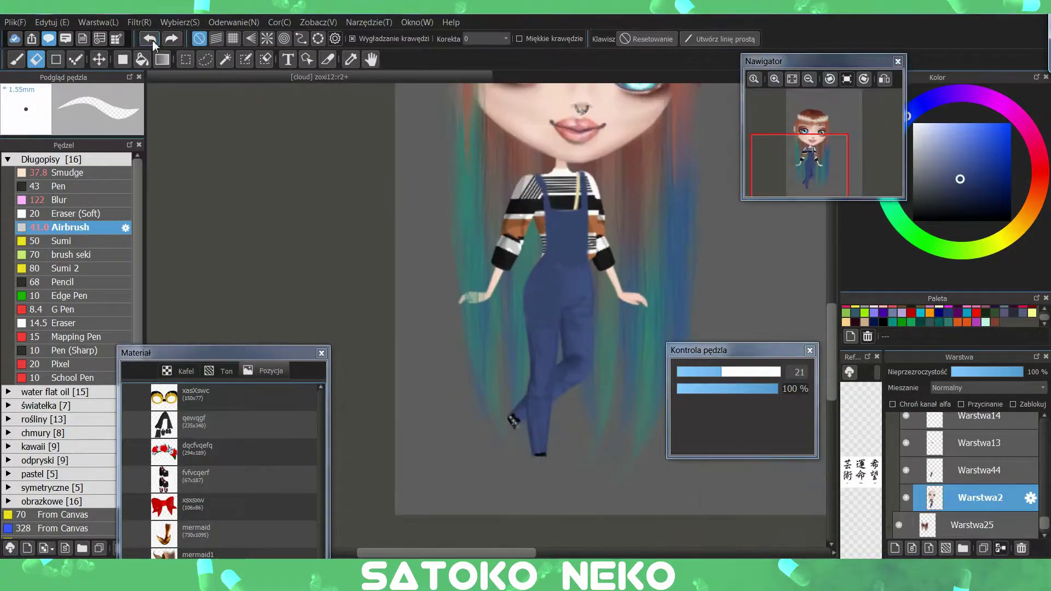
scroll(578, 228, up, 2)
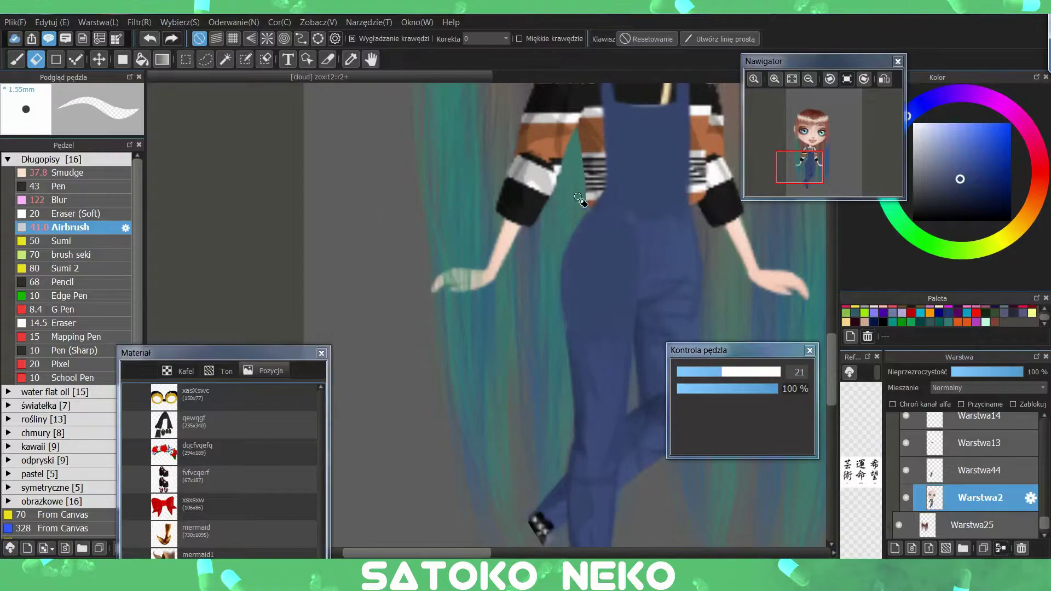
click(808, 79)
click(809, 79)
click(775, 79)
click(774, 79)
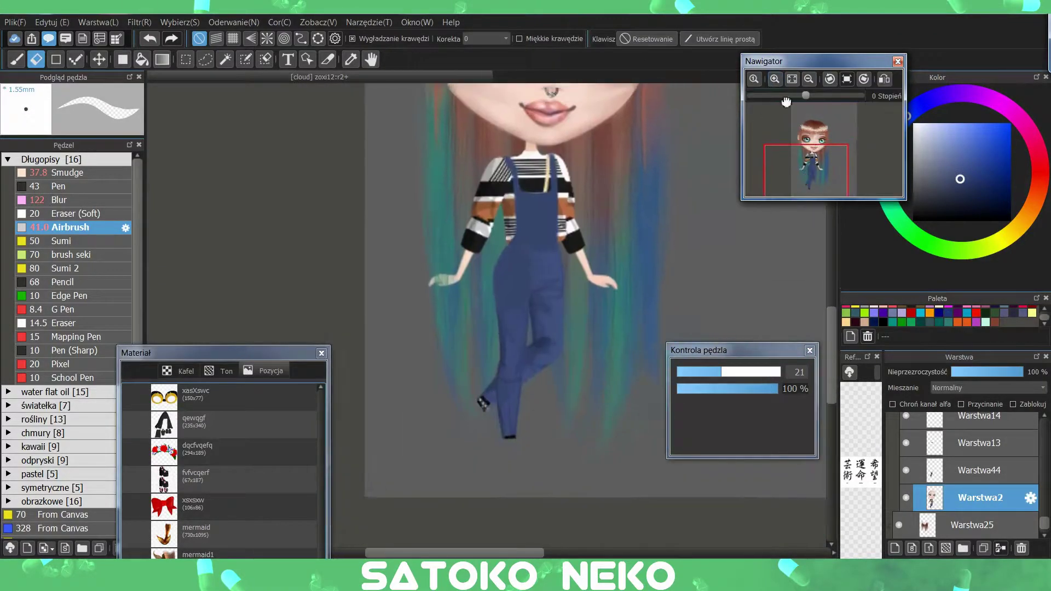
click(801, 173)
- Airbrush soft blue shading over the overalls' hips and legs on Warstwa44 at size 40, lowering the opacity to 23%
key(b)
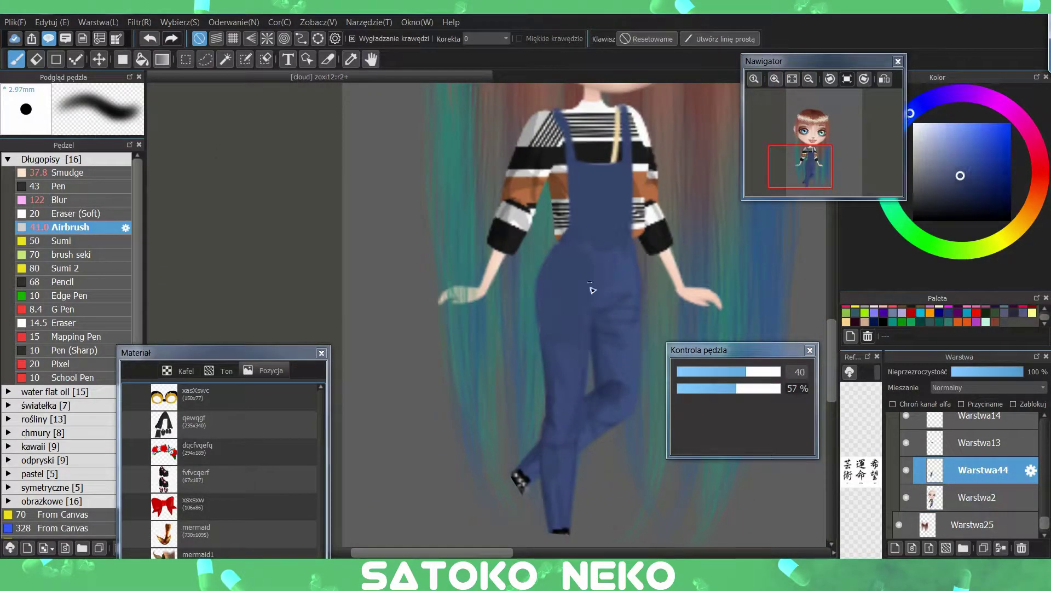
alt+click(552, 375)
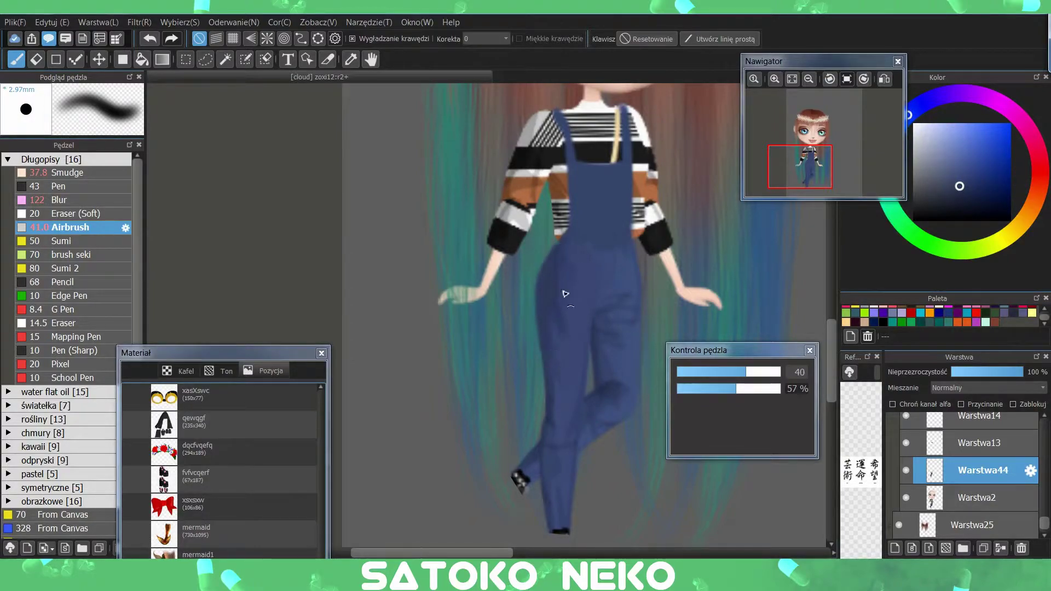
alt+click(564, 282)
click(701, 388)
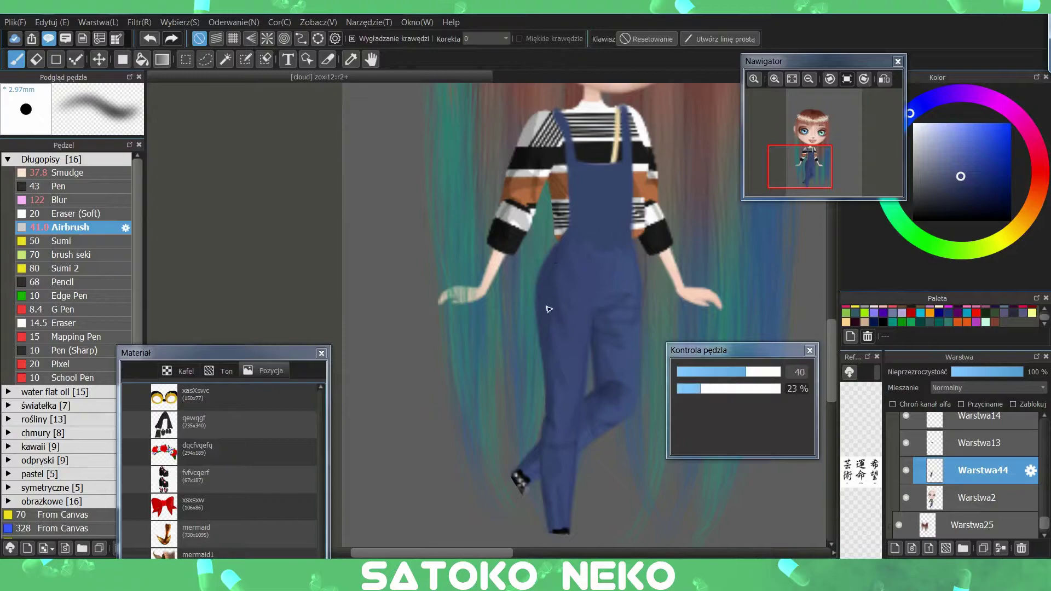
alt+click(568, 234)
scroll(568, 233, up, 5)
scroll(575, 257, down, 8)
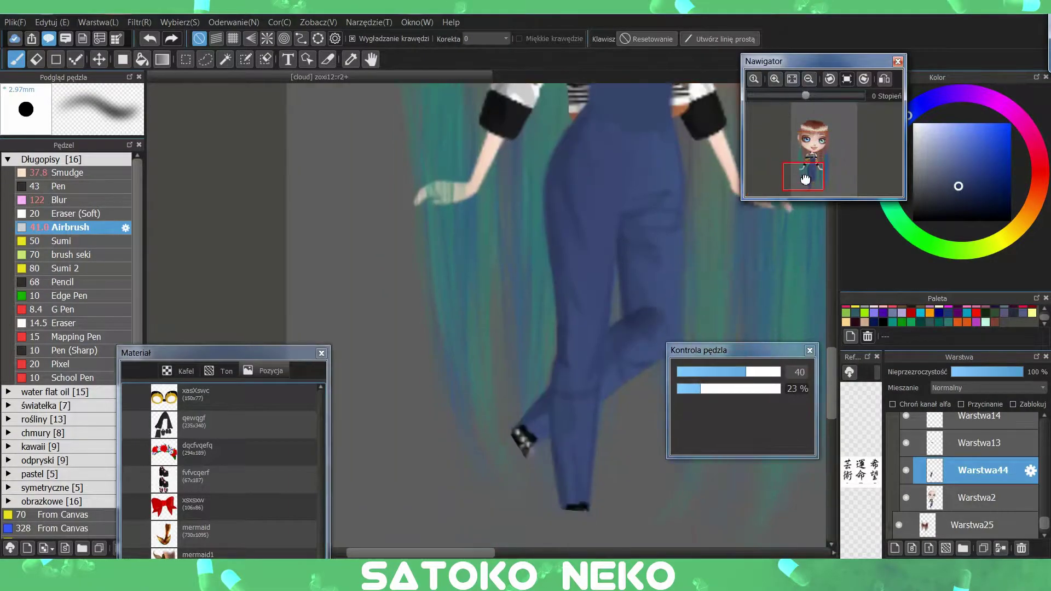
scroll(588, 285, up, 3)
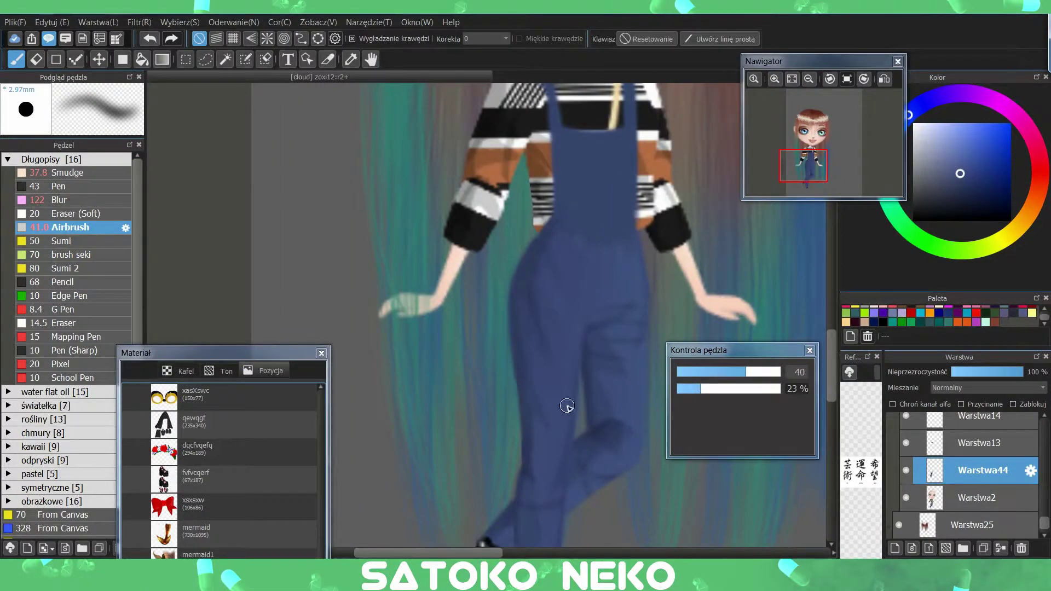
- Set the brush size to 6 and paint thin dark gather folds along the waist of the overalls
click(808, 79)
click(775, 78)
click(685, 372)
alt+click(569, 254)
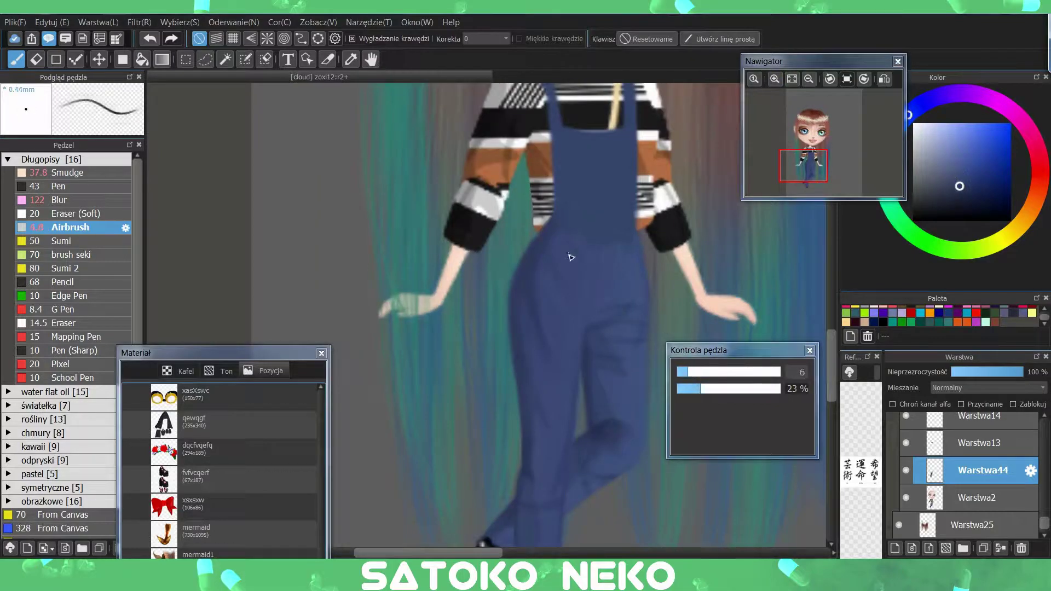
mouse_move(617, 250)
mouse_down()
mouse_move(618, 333)
mouse_move(609, 289)
mouse_move(621, 250)
mouse_up()
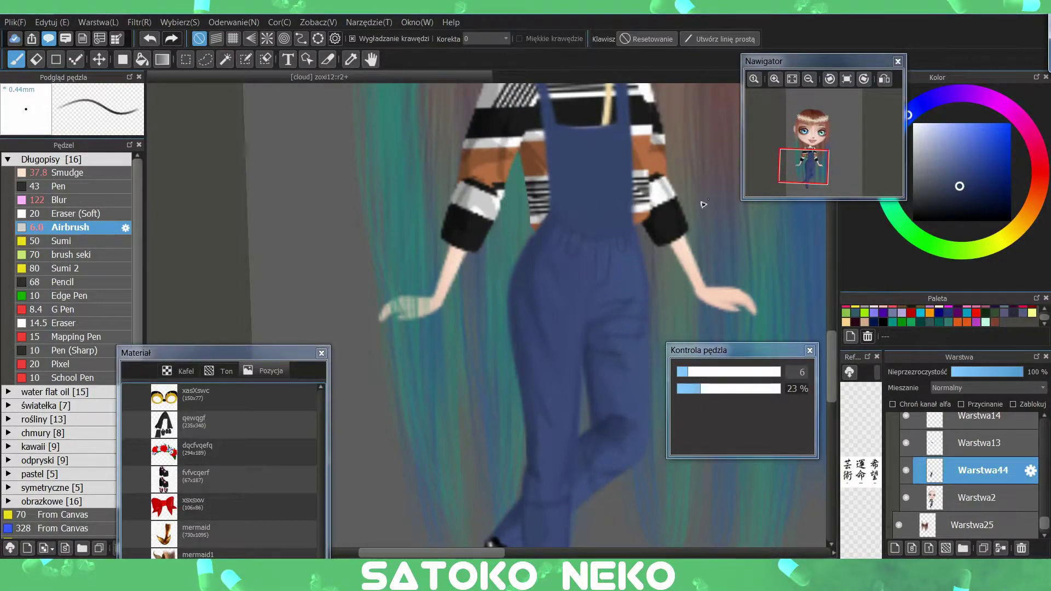
- Paint fine pale highlight strokes on the lower-left part of the overalls' bib with a thin Airbrush of size 5.3
scroll(668, 203, up, 2)
alt+click(601, 281)
key(bracketright)
key(bracketright)
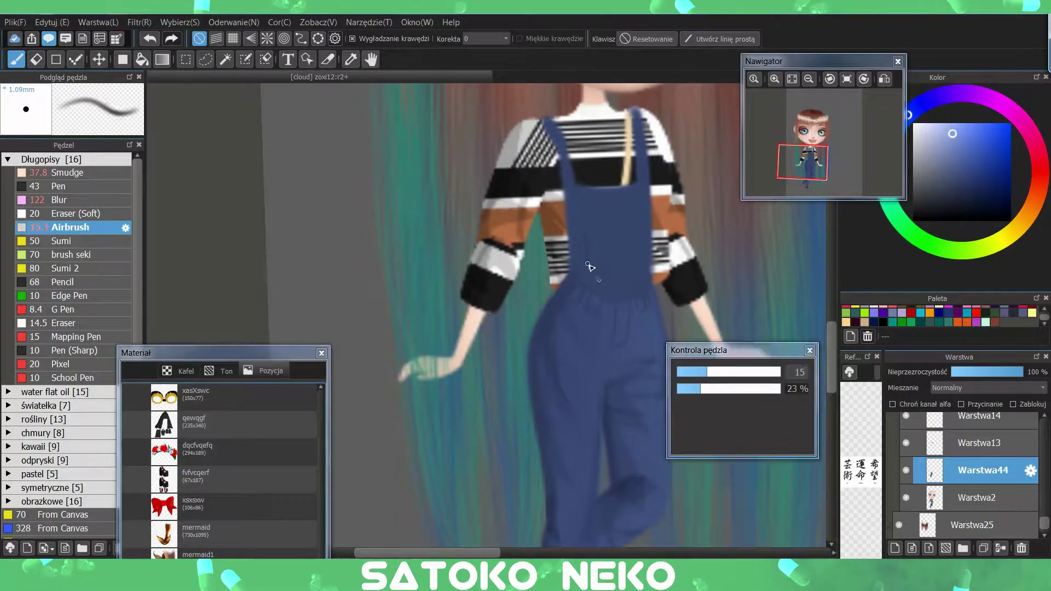
alt+click(592, 278)
key(bracketleft)
key(bracketleft)
key(bracketleft)
key(bracketleft)
drag(599, 261, 584, 264)
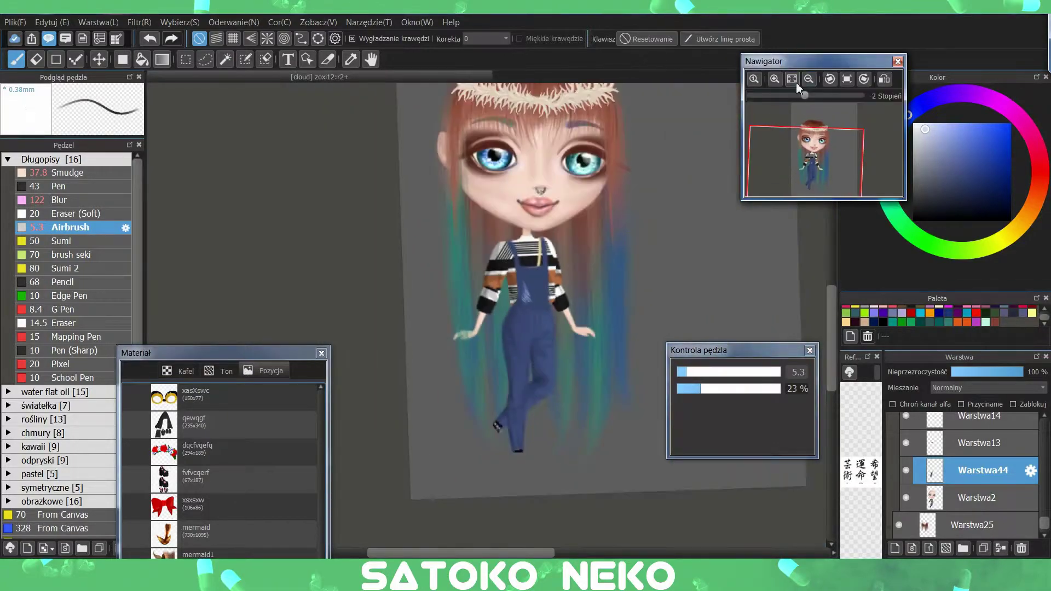
- Reduce the brush to size 4.5 and paint a second pale highlight along the upper-right edge of the bib
click(728, 373)
alt+click(642, 255)
key(bracketleft)
key(bracketleft)
key(bracketleft)
key(bracketleft)
key(bracketleft)
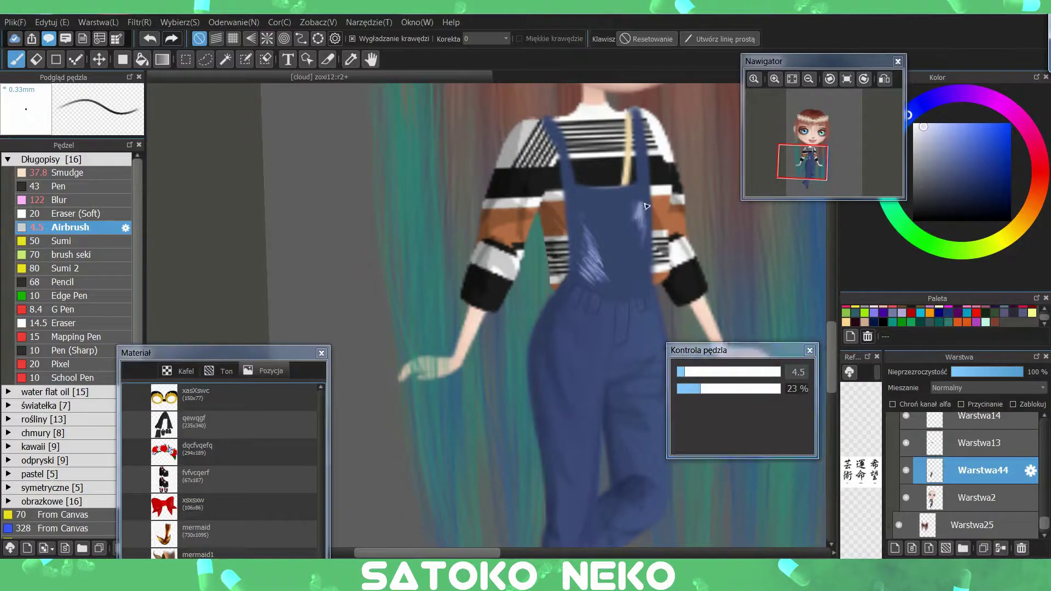
- Add a layer clipped to Warstwa44 and soften the bib highlights with sampled dark blue, using the Airbrush at size 55
drag(814, 107, 798, 194)
key(ctrl+shift+n)
key(ctrl+alt+g)
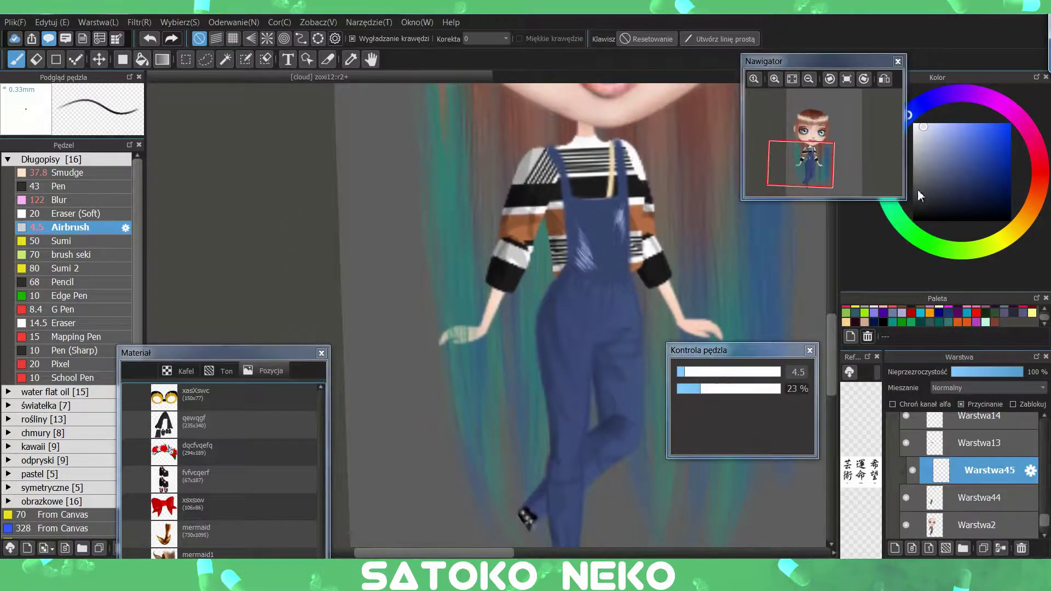
alt+click(555, 296)
key(bracketright)
key(bracketright)
key(bracketright)
key(bracketright)
key(bracketright)
key(bracketright)
key(bracketright)
key(bracketright)
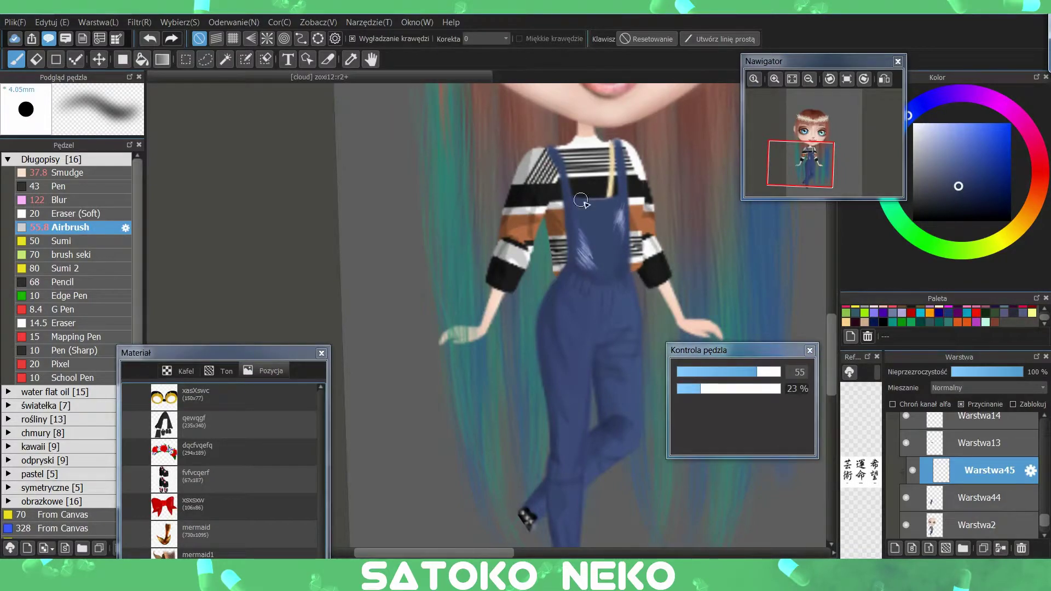
mouse_move(595, 203)
mouse_down()
mouse_move(598, 276)
mouse_move(622, 240)
mouse_move(624, 257)
mouse_move(578, 270)
mouse_up()
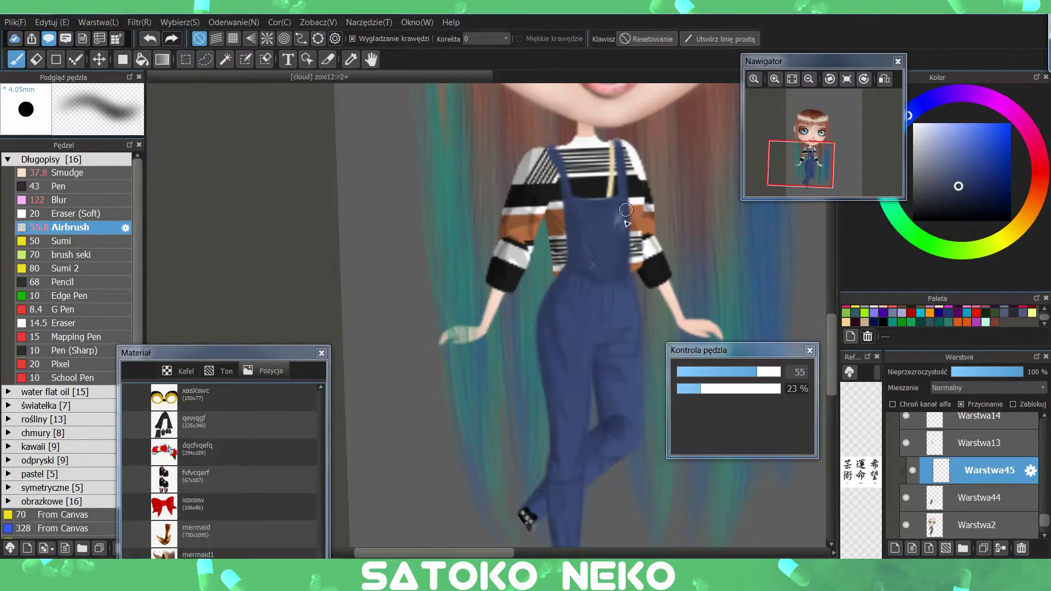
- Enlarge the Airbrush to size 108 and shade the overalls on a new layer clipped to Warstwa2
scroll(558, 293, down, 2)
key(bracketright)
key(bracketright)
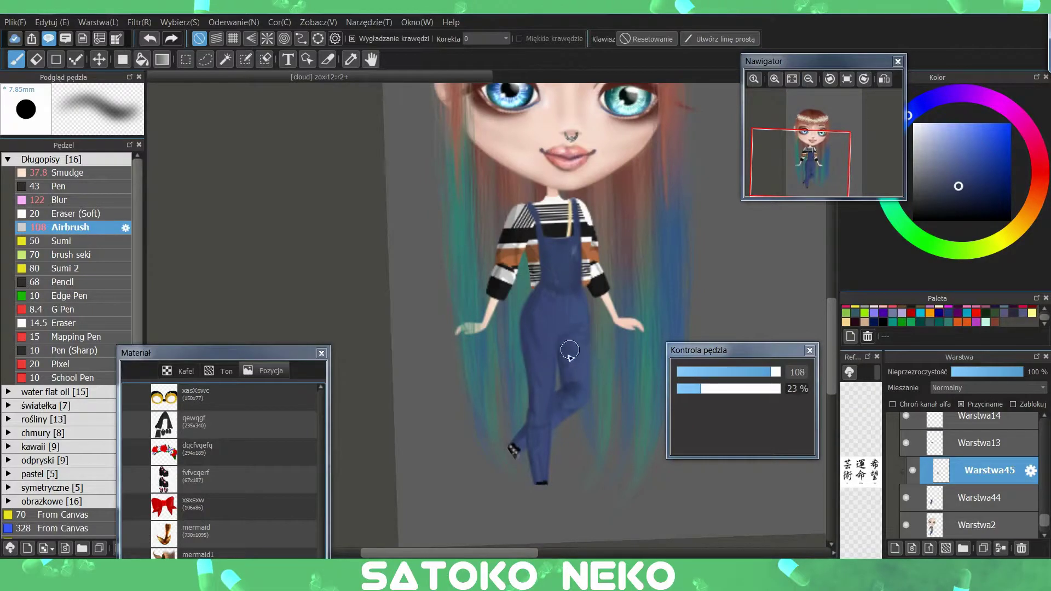
key(ctrl+shift+n)
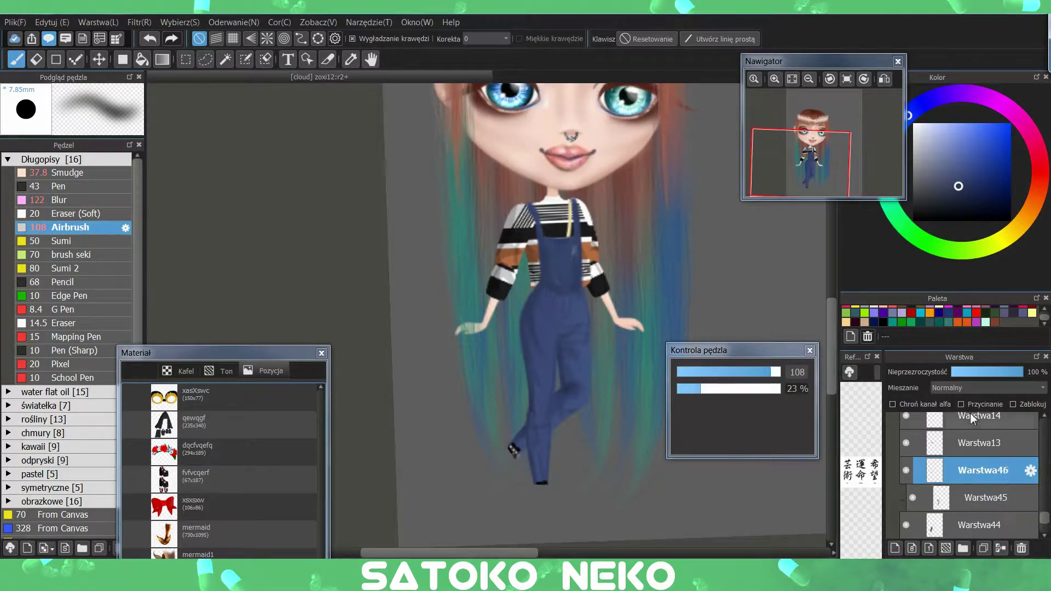
key(ctrl+z)
key(ctrl+z)
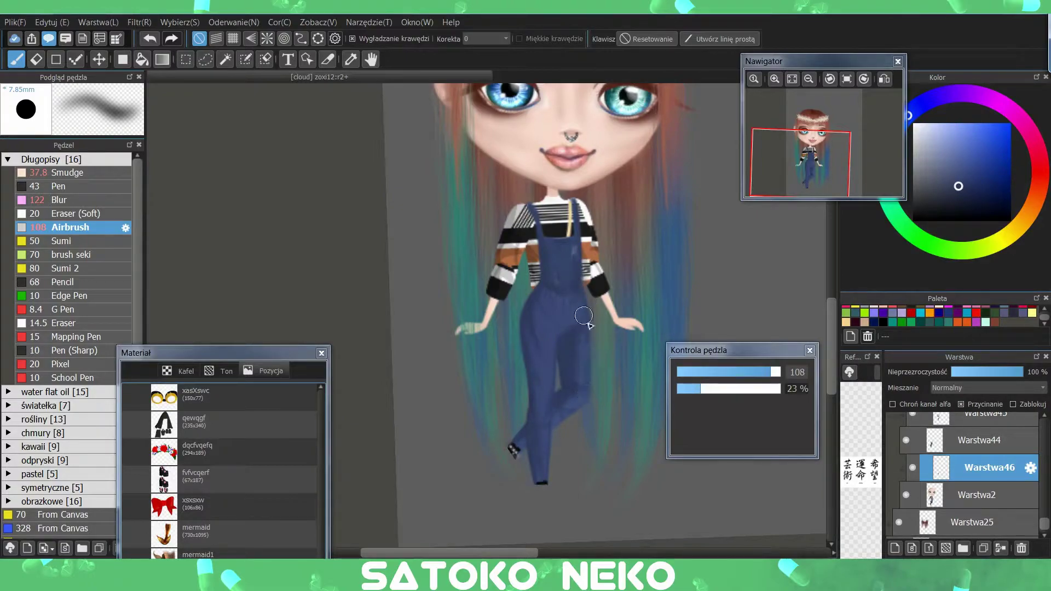
click(809, 79)
click(774, 79)
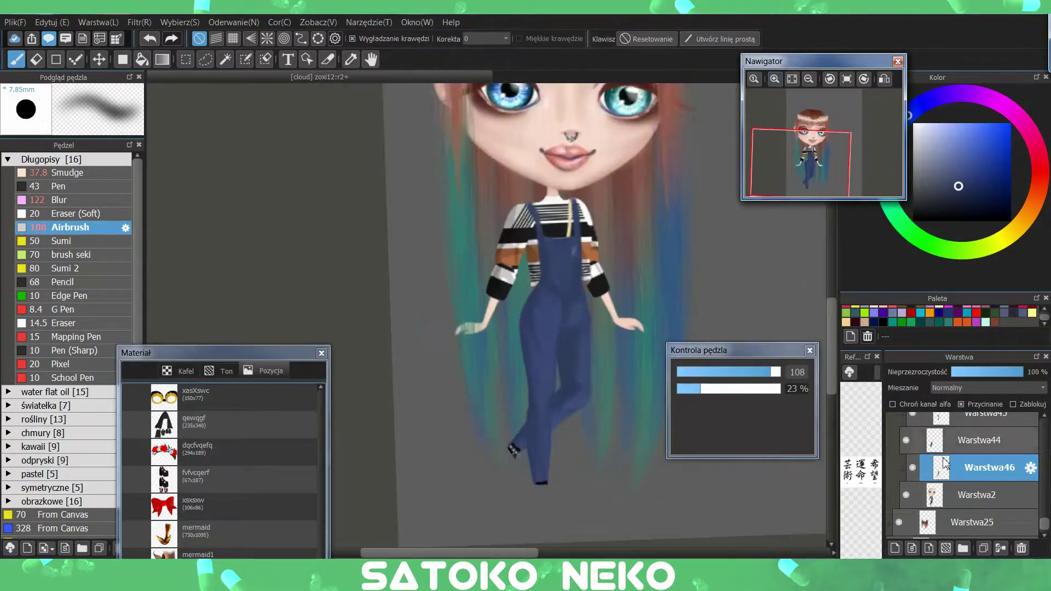
- Undo the last shading changes on the overalls
key(ctrl+z)
key(ctrl+z)
key(ctrl+z)
key(ctrl+z)
drag(805, 172, 800, 184)
key(ctrl+z)
- Erase the character's lower legs on Warstwa2 with size 112 and trim straight hems above the knees with size 20
key(e)
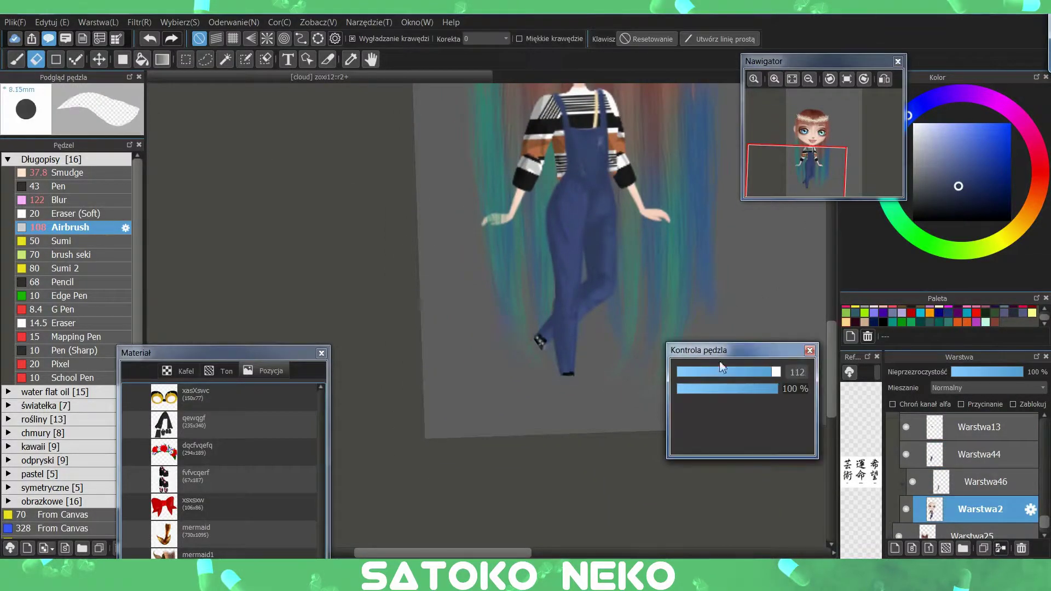
mouse_move(561, 372)
mouse_down()
mouse_move(591, 367)
mouse_move(581, 276)
mouse_move(554, 285)
mouse_move(634, 294)
mouse_move(540, 300)
mouse_move(651, 318)
mouse_move(563, 251)
mouse_up()
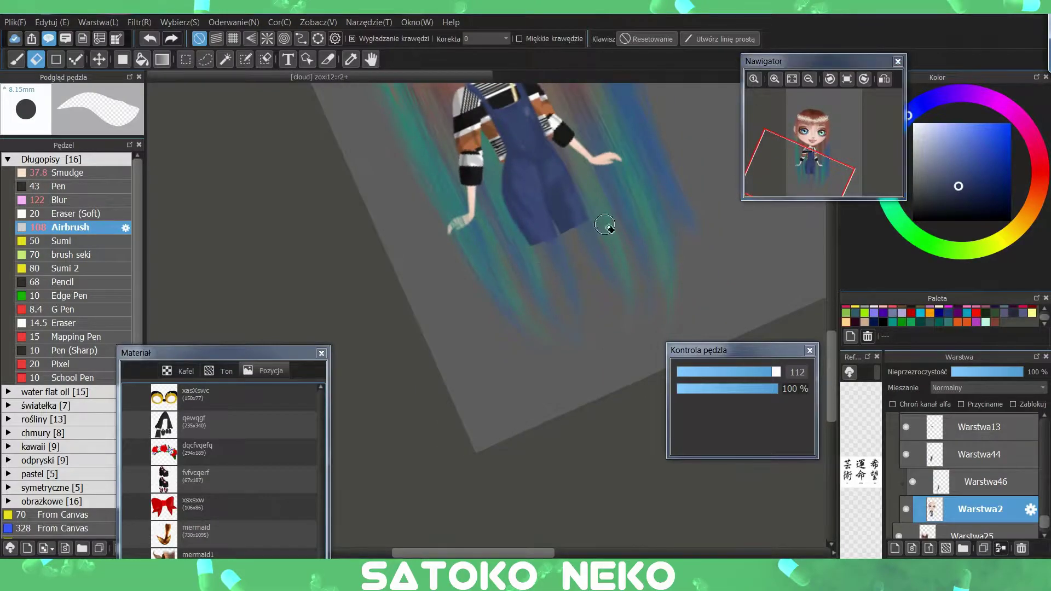
click(775, 79)
click(719, 372)
scroll(590, 269, up, 1)
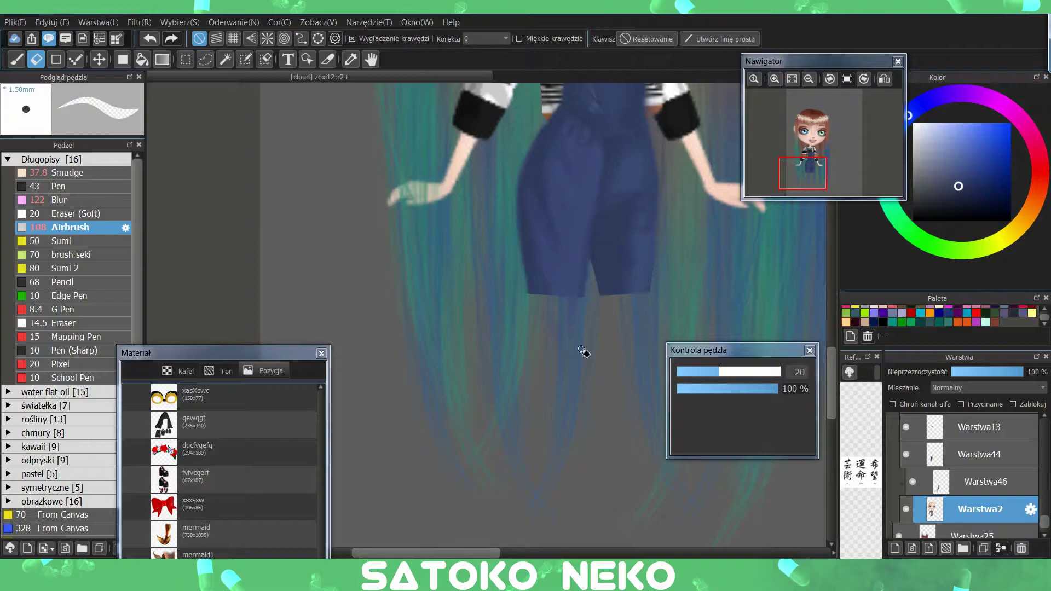
click(809, 78)
click(808, 79)
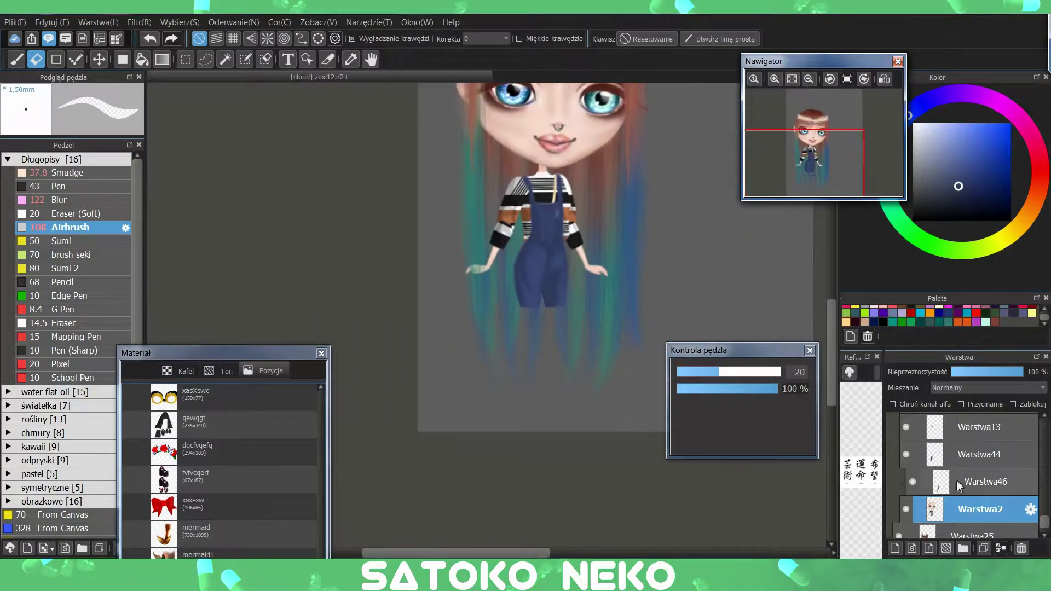
- Add a new layer above Warstwa25 and select the 3e5y3e bald doll body in the materials library
click(931, 535)
click(912, 548)
drag(164, 353, 195, 180)
scroll(251, 329, up, 2)
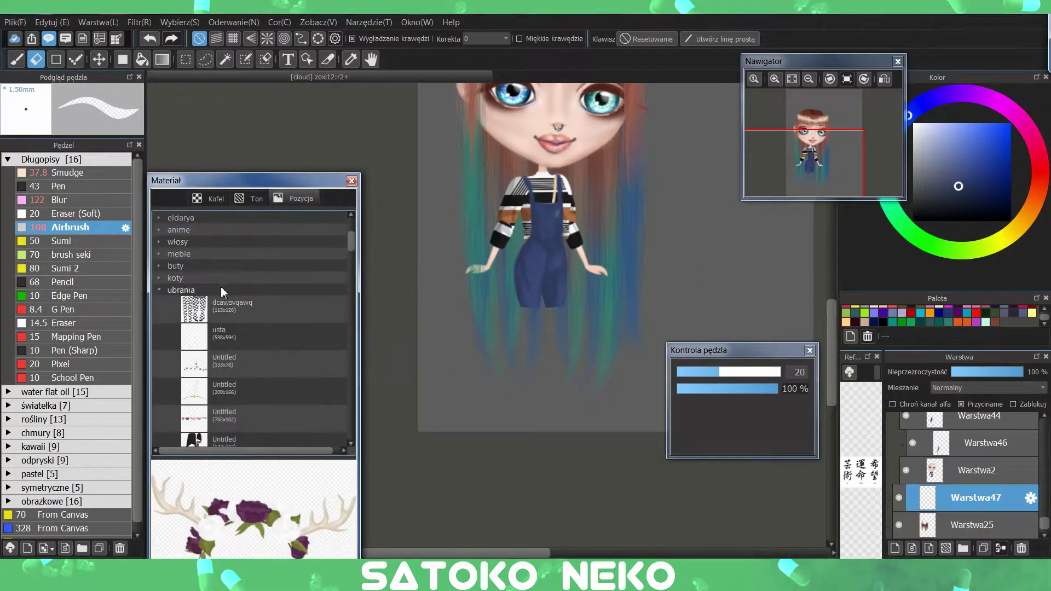
click(167, 412)
scroll(246, 306, down, 3)
click(230, 310)
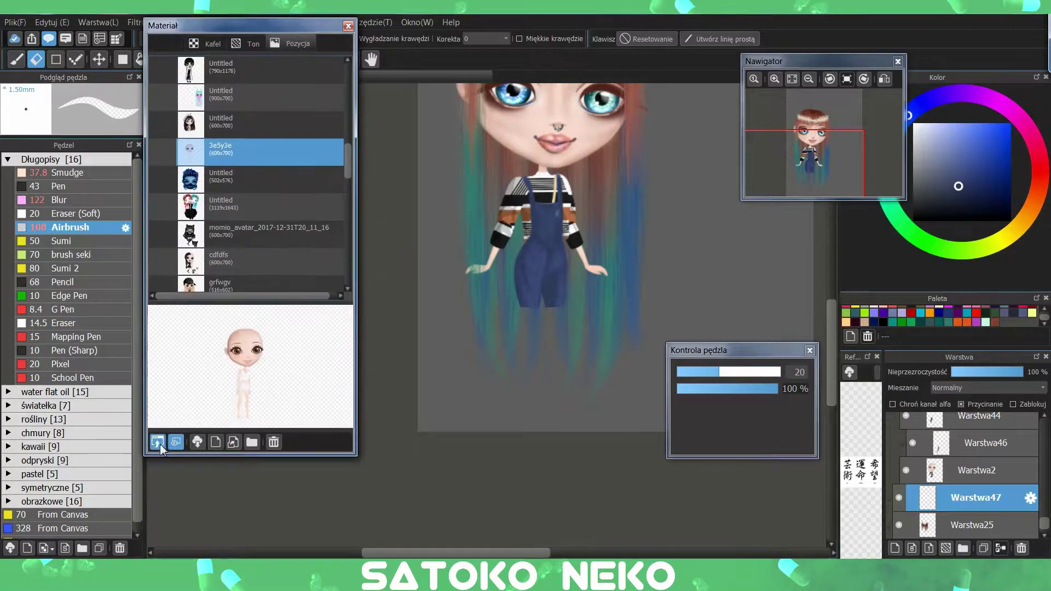
- Place the 3e5y3e body behind the character with its legs beneath the overalls, and turn off the layer's clipping
drag(230, 153, 559, 231)
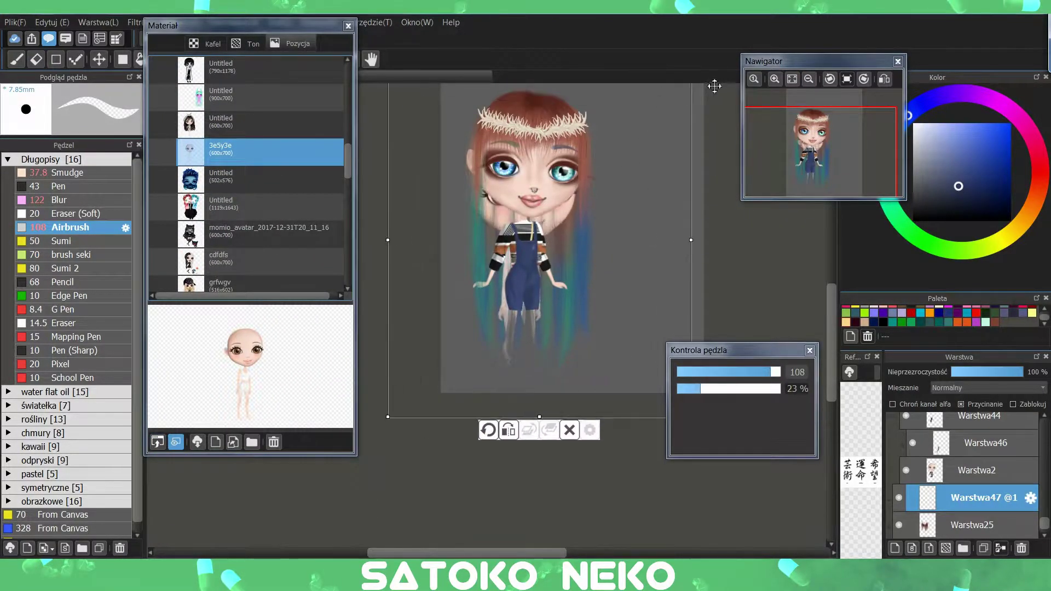
drag(164, 26, 184, 420)
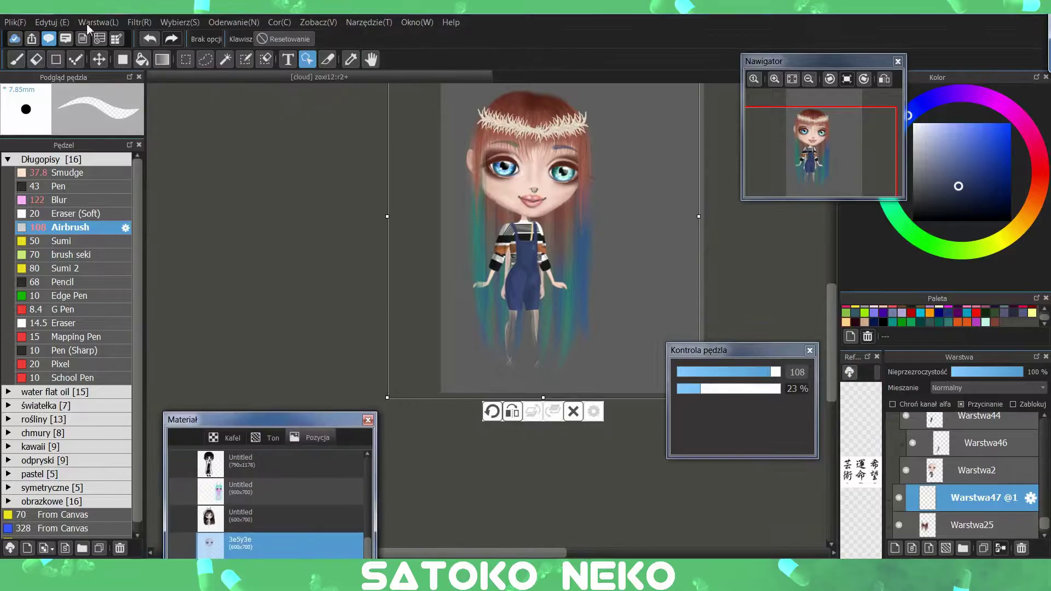
key(Return)
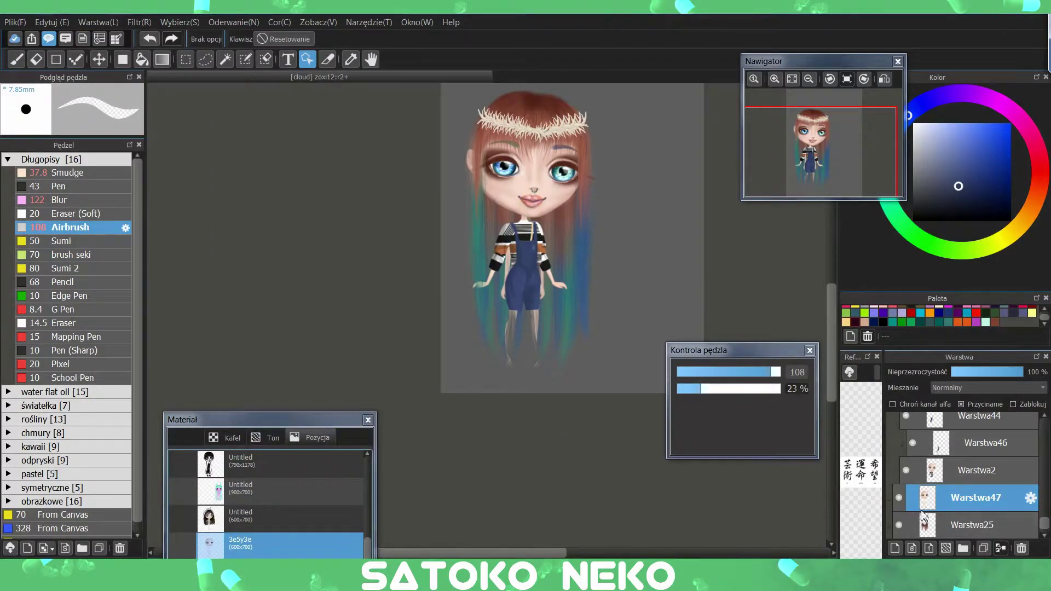
click(982, 409)
- Outline the doll body's leg on the right with a freehand selection and copy it onto its own layer
scroll(566, 331, up, 1)
click(205, 59)
mouse_move(543, 293)
mouse_down()
mouse_move(569, 275)
mouse_move(547, 286)
mouse_up()
click(52, 22)
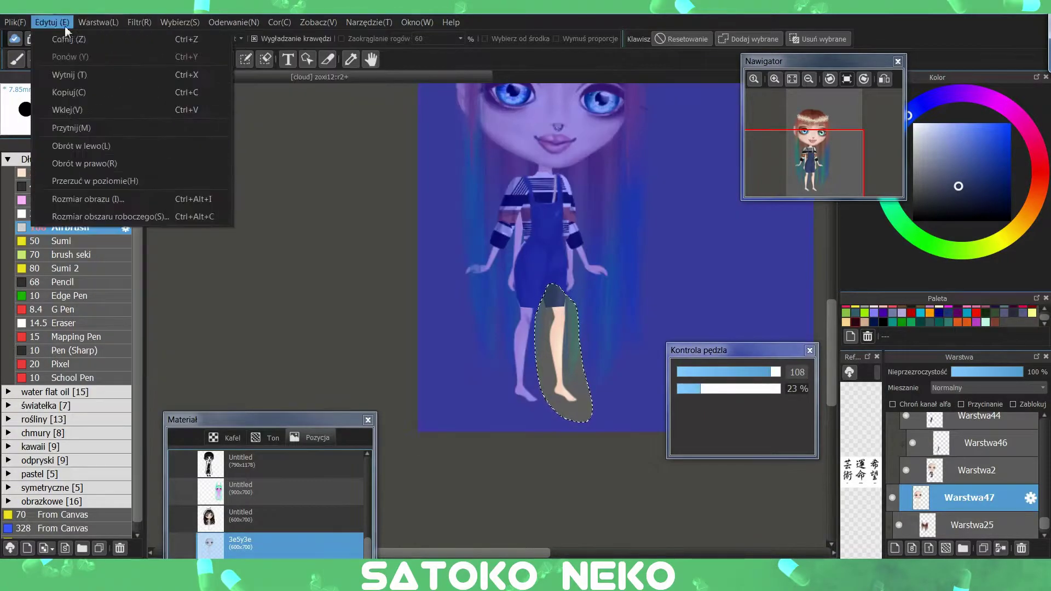
click(89, 104)
key(ctrl+v)
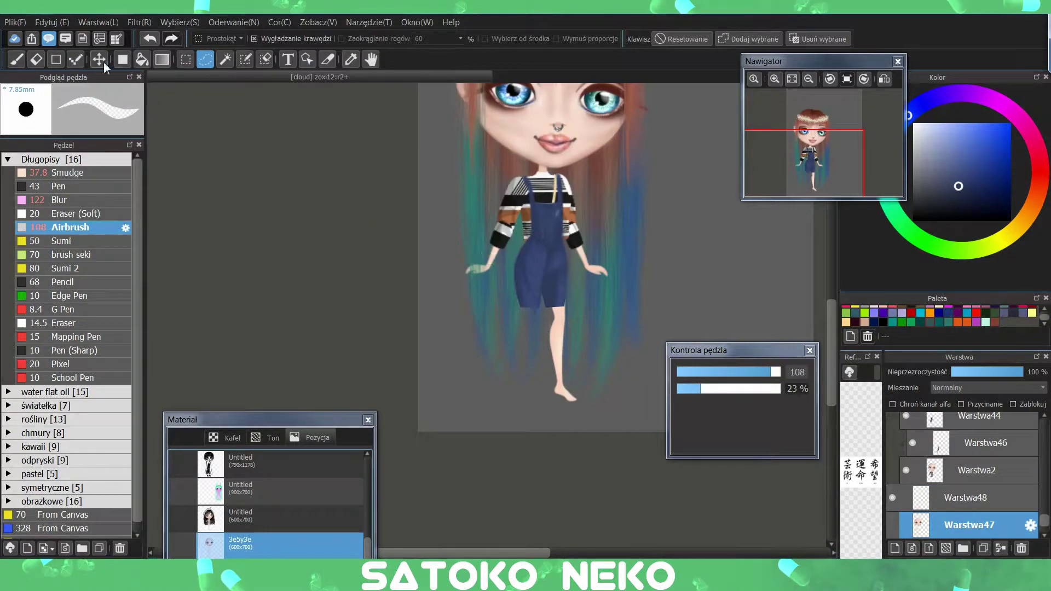
- Move the copied leg up beneath the hem of the overalls and duplicate its layer
click(98, 59)
mouse_move(563, 356)
mouse_down()
mouse_move(530, 358)
mouse_move(582, 423)
mouse_move(545, 351)
mouse_move(580, 321)
mouse_move(573, 313)
mouse_up()
click(980, 550)
- Transform one leg copy, rotating it to slant across the other leg beneath the overalls, and apply the change
click(205, 59)
click(179, 22)
click(219, 181)
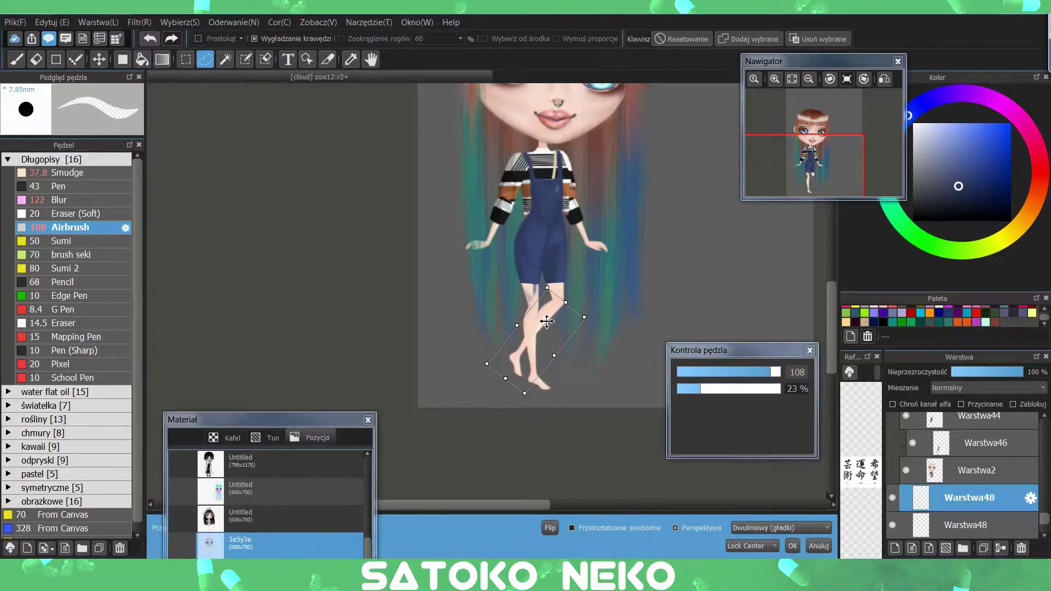
scroll(698, 212, down, 1)
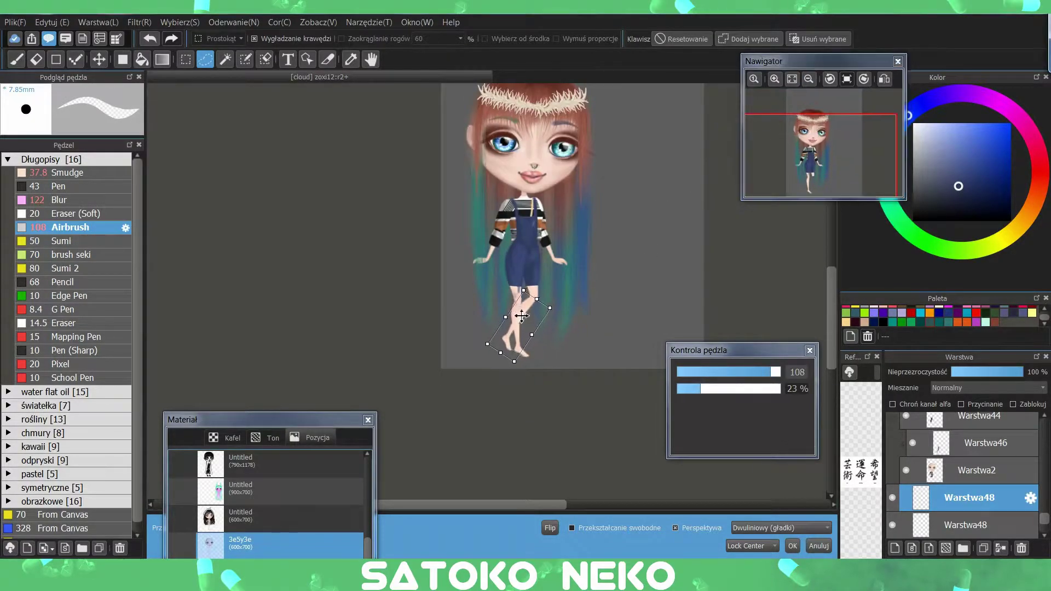
click(792, 546)
- Erase the leftover blue overalls remnants from the thigh and between the legs beneath the shortened hem
scroll(695, 289, up, 1)
key(e)
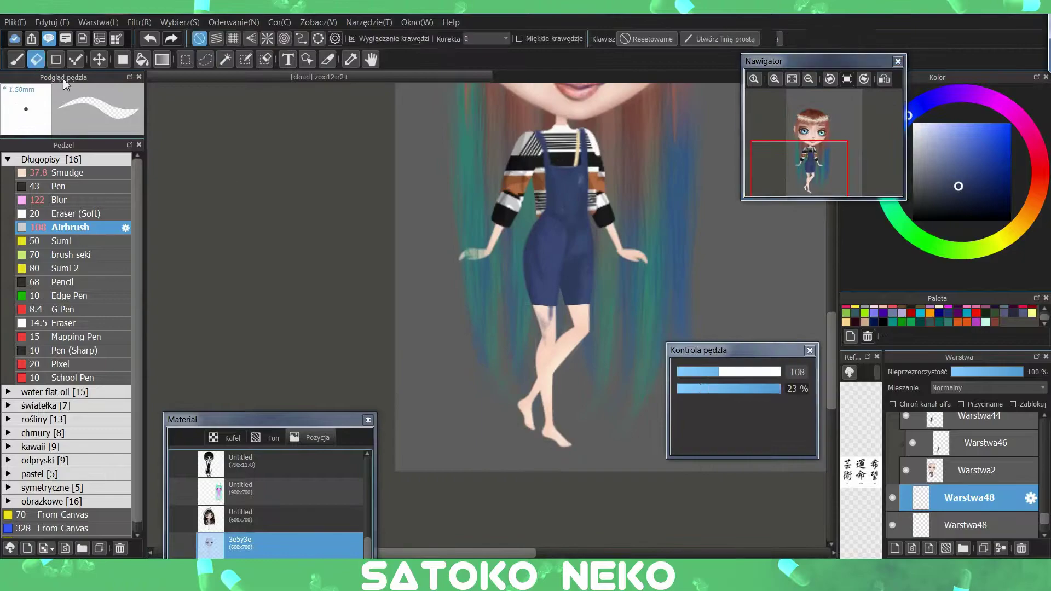
drag(797, 175, 805, 183)
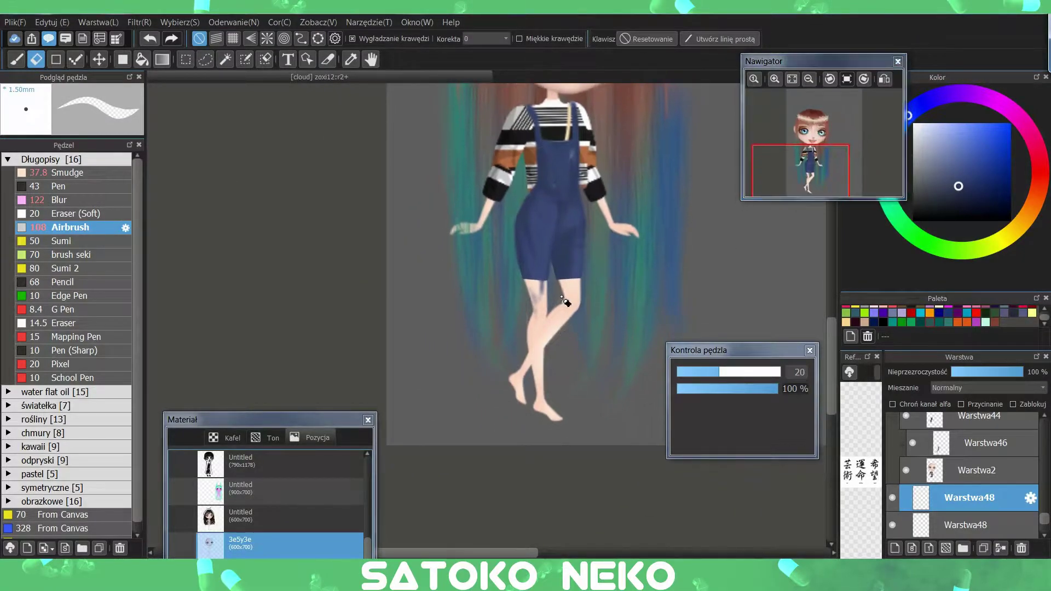
click(931, 523)
click(149, 39)
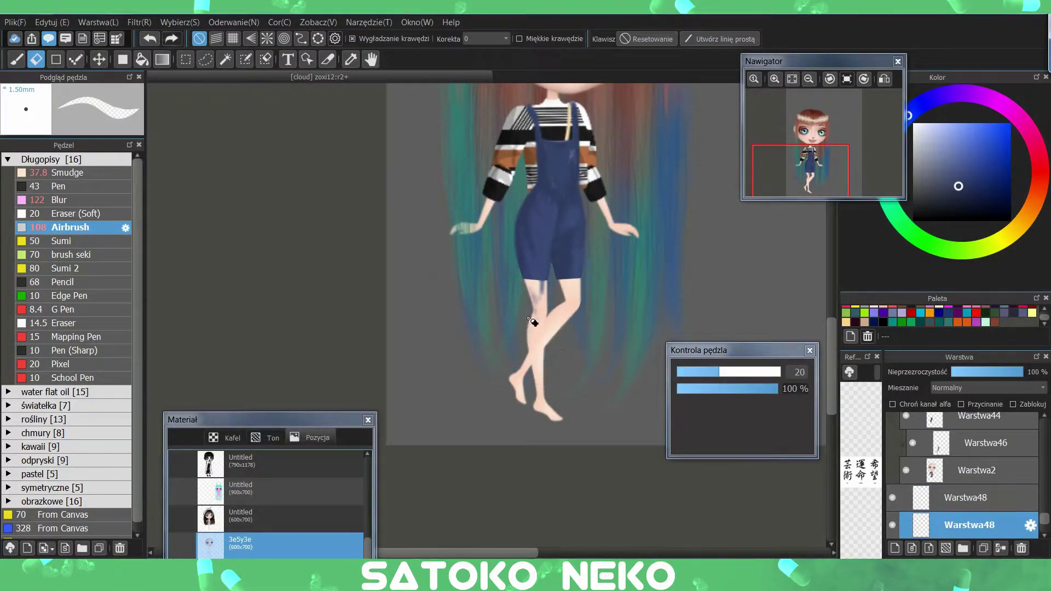
key(ctrl+z)
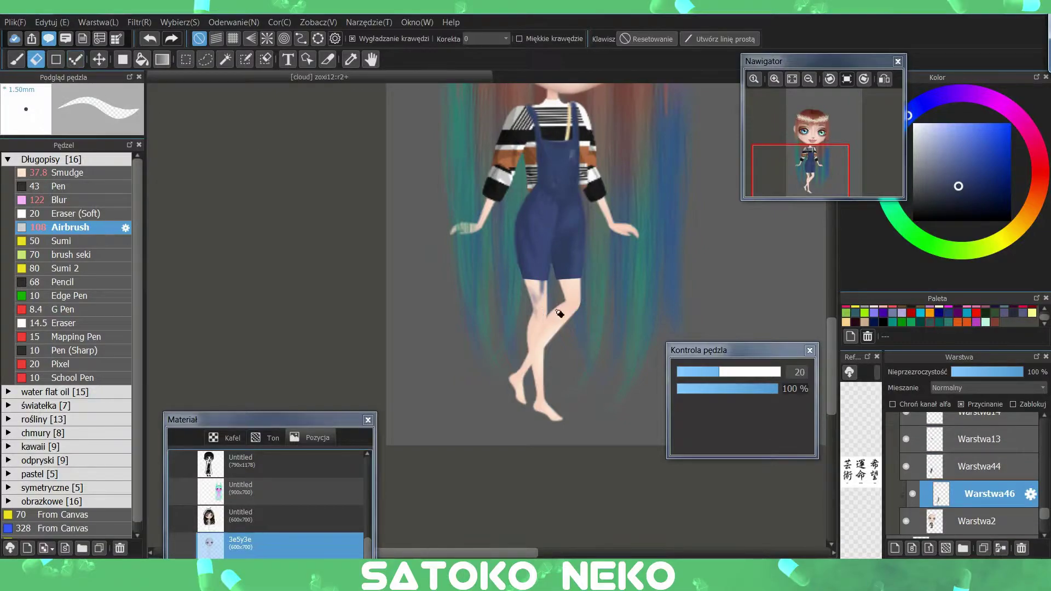
key(ctrl+z)
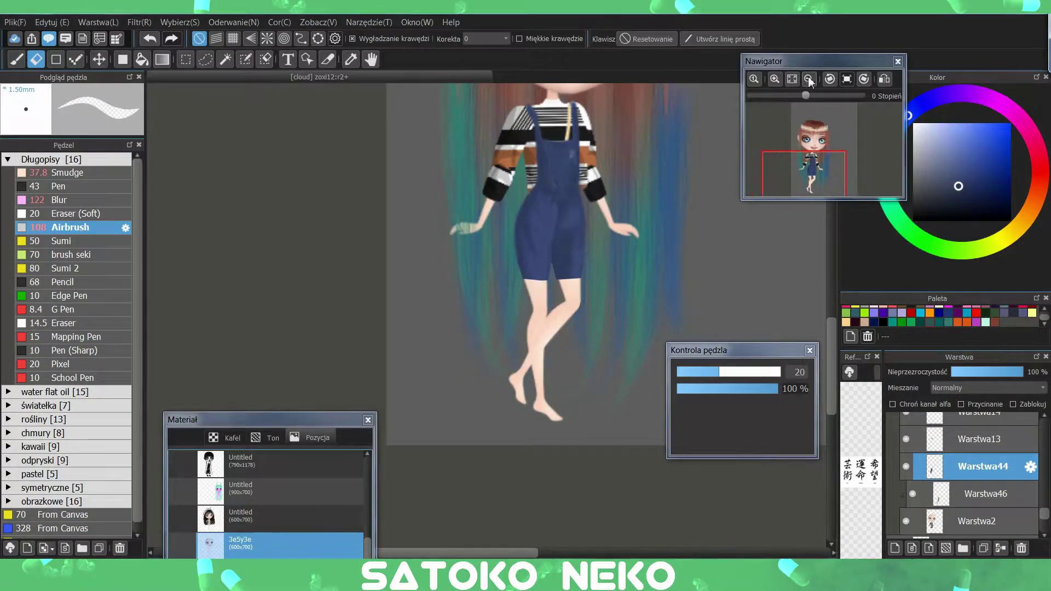
- Add a layer above Warstwa2 and try placing the black lattice stockings material from the ubrania group on the legs
scroll(1004, 496, down, 2)
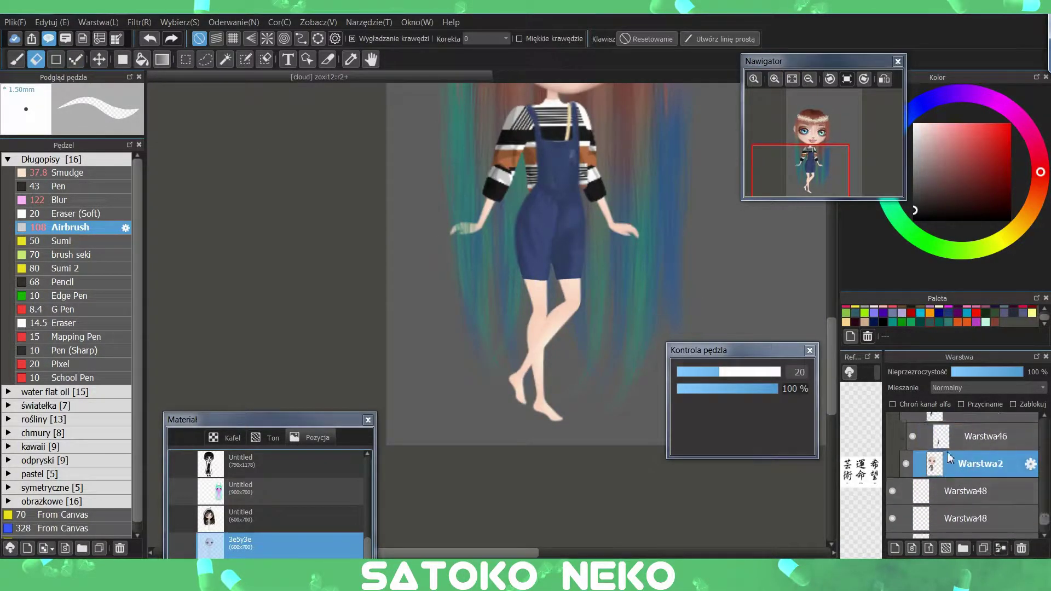
click(950, 468)
click(173, 327)
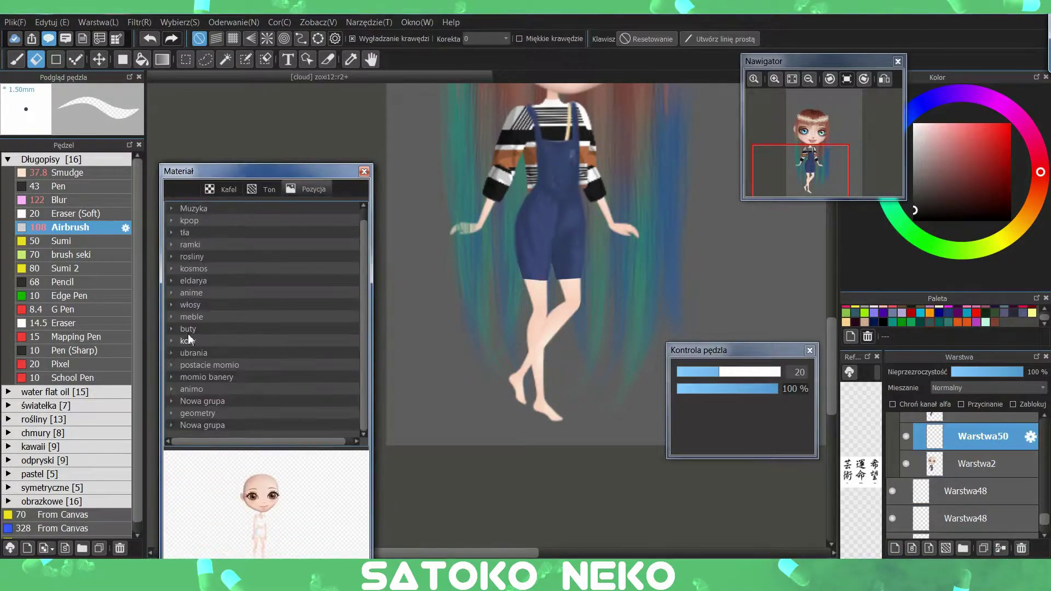
click(171, 353)
scroll(263, 274, down, 3)
drag(273, 213, 677, 106)
scroll(780, 94, down, 2)
scroll(602, 274, up, 4)
drag(651, 244, 576, 261)
key(Return)
scroll(974, 462, up, 1)
drag(974, 462, 974, 489)
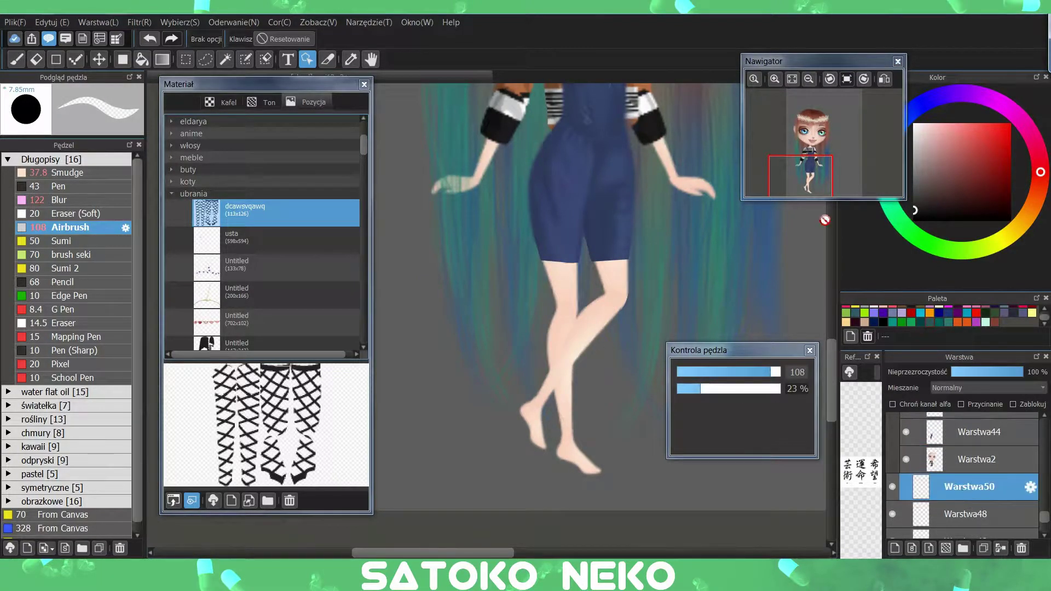
- With the Airbrush at size 18, paint an orange-brown cuff at the hem and fishnet lines over the bent leg
drag(219, 83, 219, 453)
click(23, 65)
scroll(548, 274, up, 1)
click(714, 373)
key(ctrl+z)
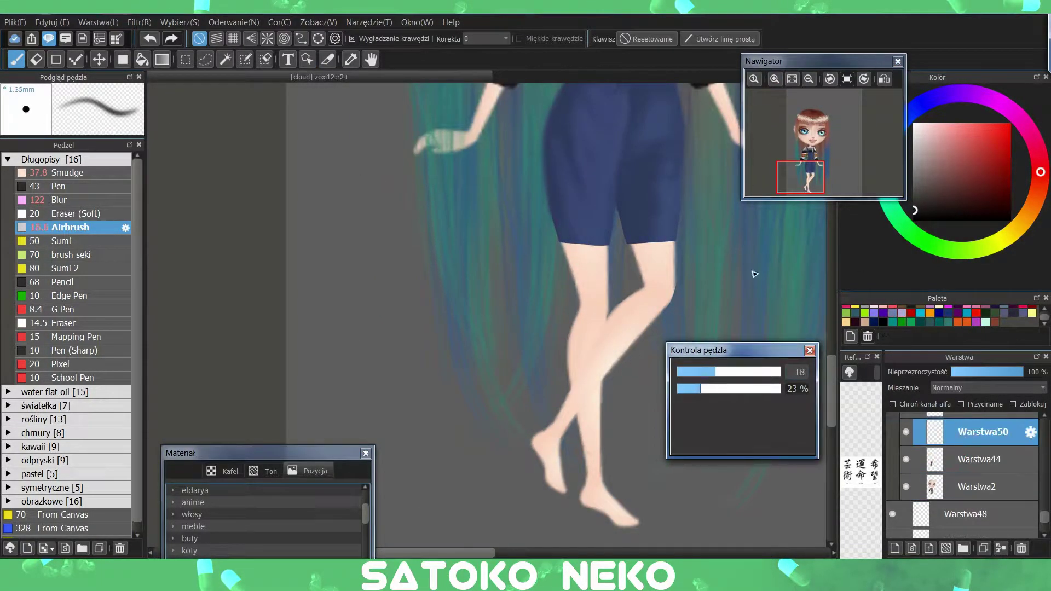
scroll(615, 261, down, 1)
alt+click(614, 261)
scroll(614, 261, down, 5)
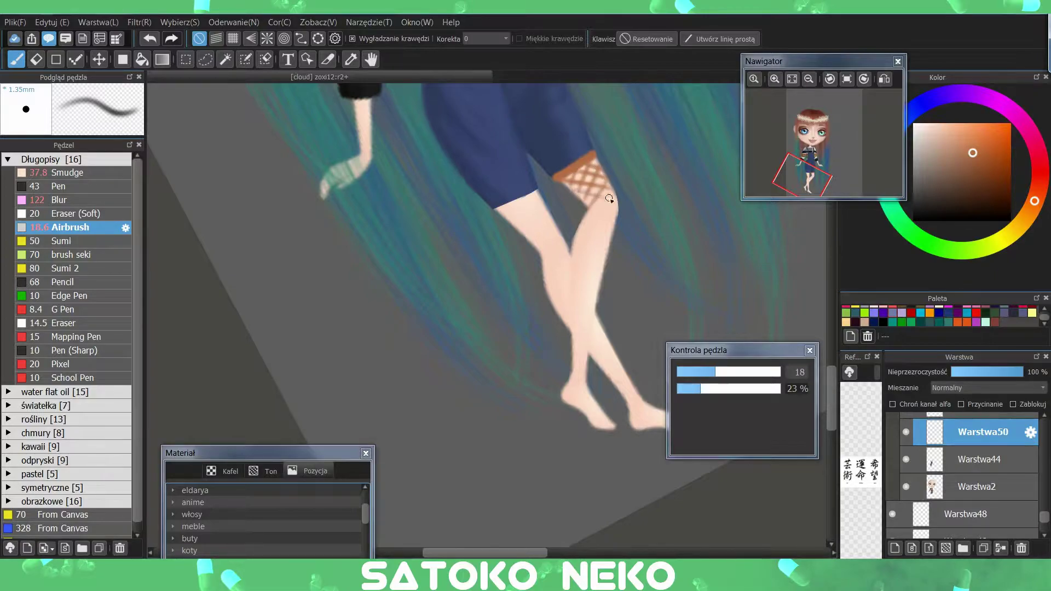
mouse_move(590, 221)
mouse_down()
mouse_move(608, 246)
mouse_move(621, 346)
mouse_up()
- Draw crossing orange-brown lacing lines in a diamond shape up the overalls' leg above the cuff
click(792, 78)
scroll(622, 283, up, 3)
drag(599, 241, 660, 214)
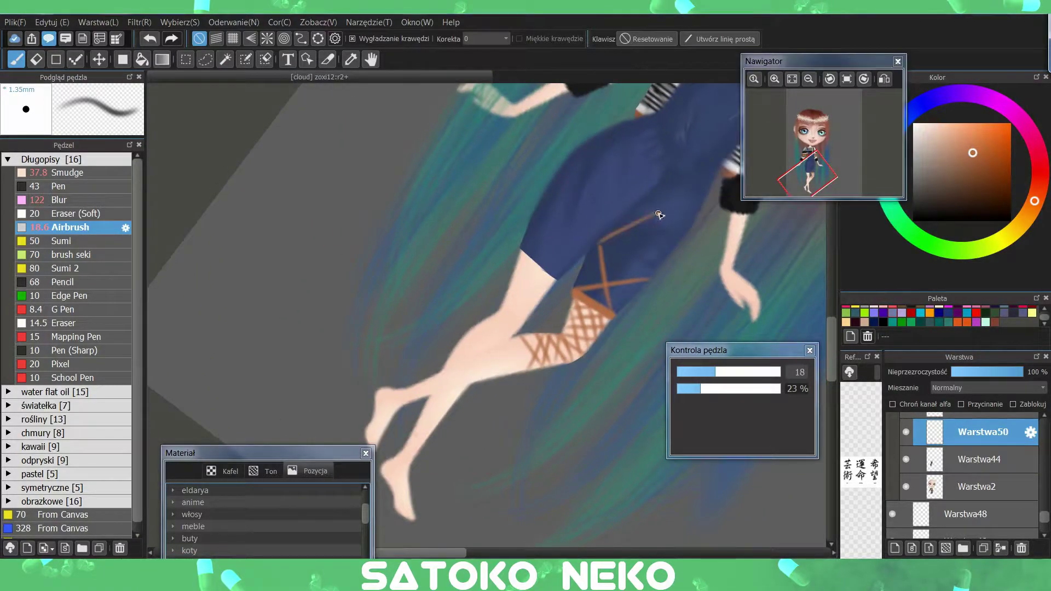
key(ctrl+0)
scroll(789, 175, up, 3)
drag(788, 175, 811, 167)
drag(548, 284, 601, 254)
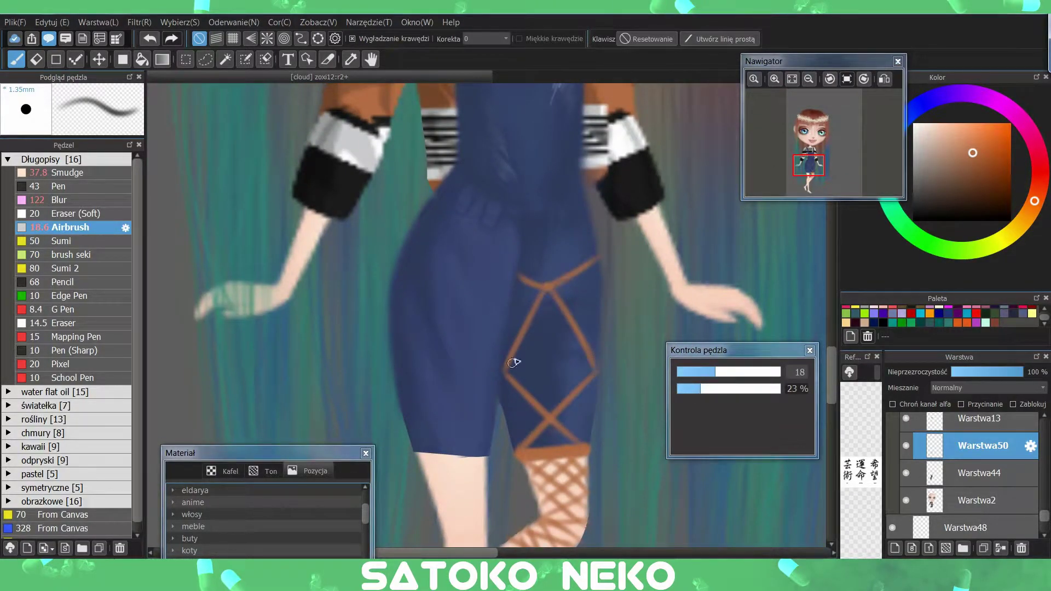
- Reduce the Airbrush size to 6.3 and fill the outer gaps of the lacing with thin hatching and a web pattern
key(bracketleft)
key(bracketleft)
key(bracketleft)
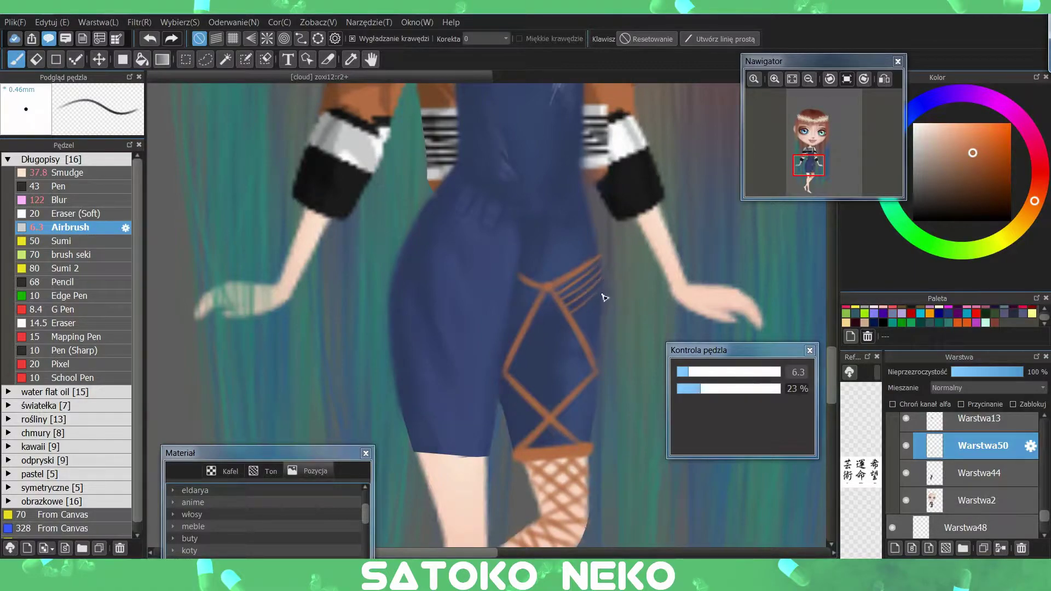
click(808, 79)
click(774, 79)
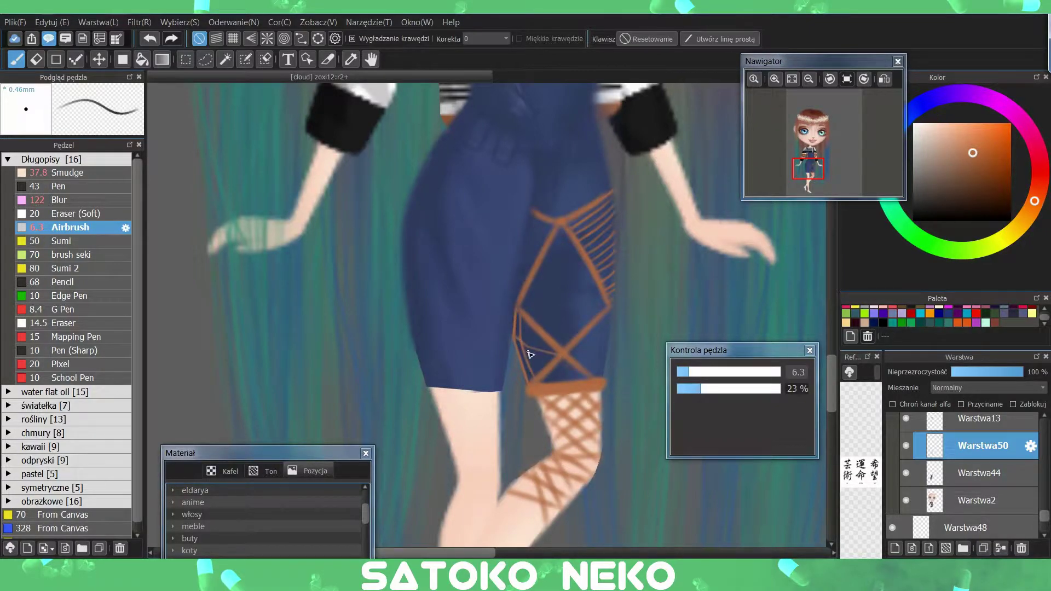
click(809, 79)
click(775, 79)
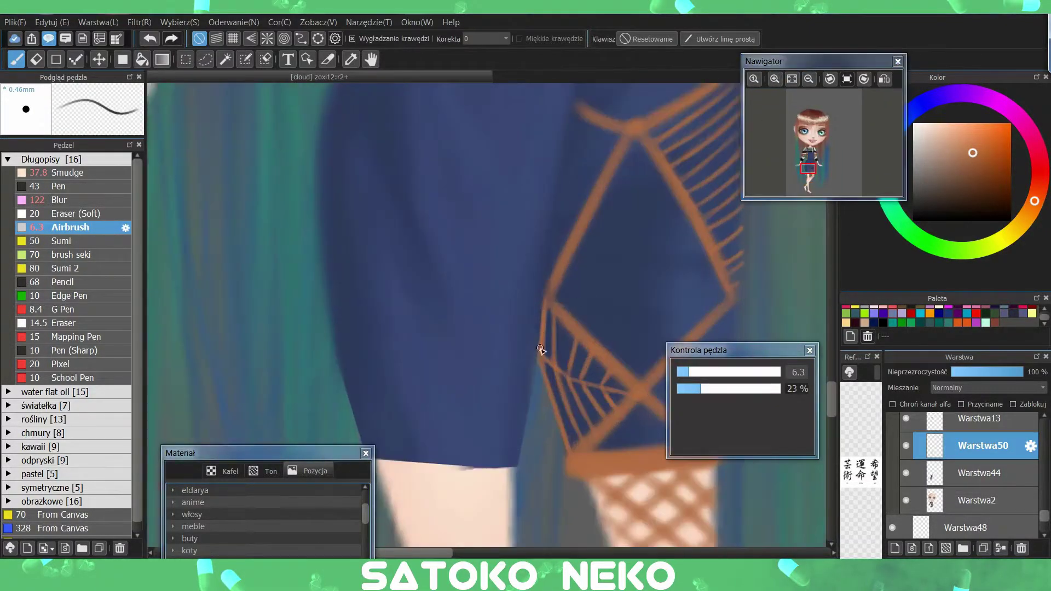
drag(571, 425, 591, 383)
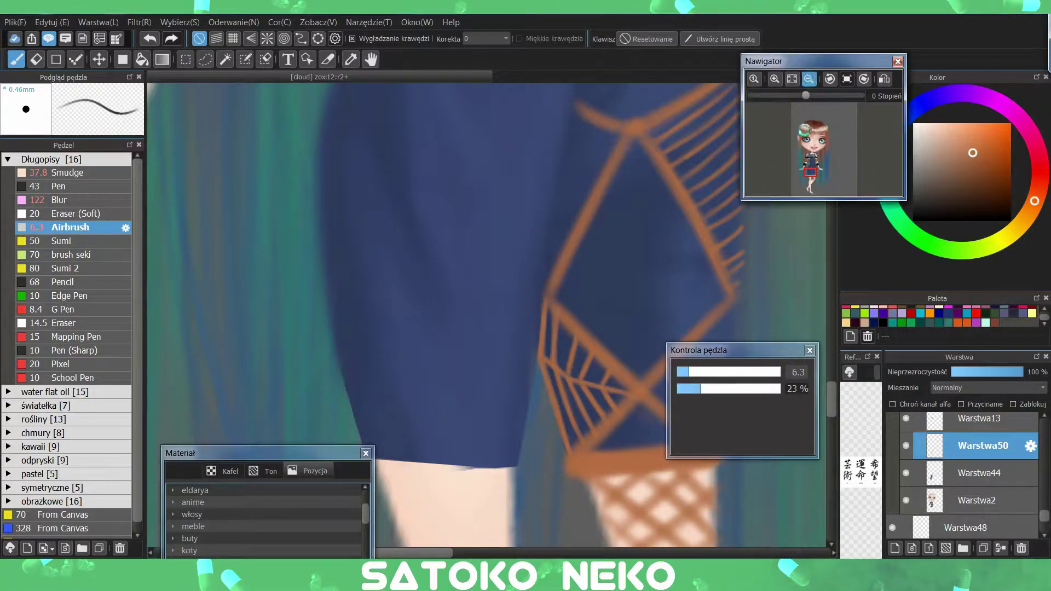
- Extend the fishnet lines down the bent leg's calf and close them with an angled orange-brown band
scroll(576, 381, down, 4)
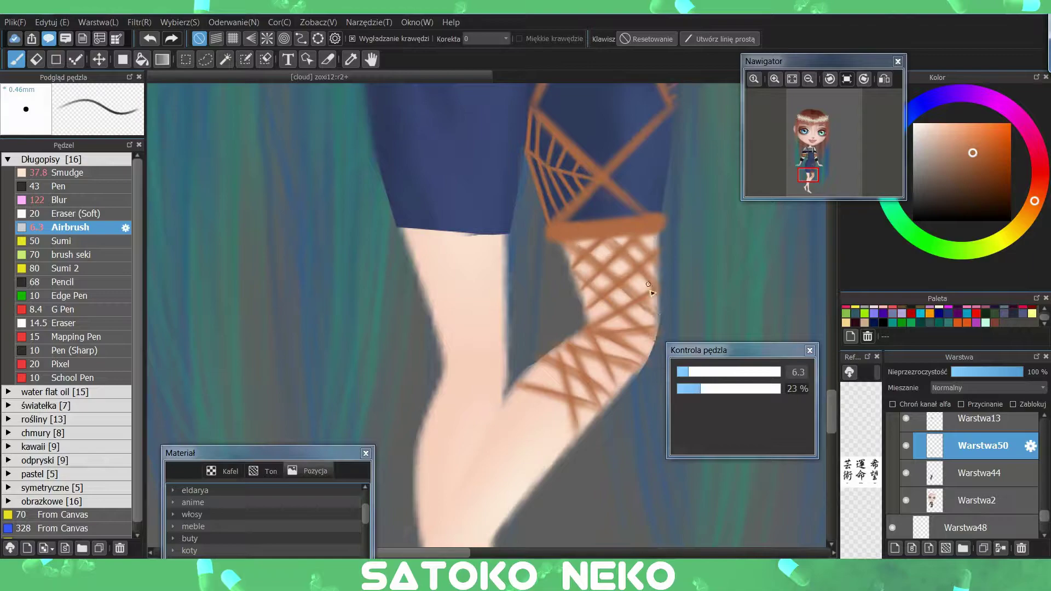
mouse_move(554, 453)
mouse_down()
mouse_move(602, 306)
mouse_move(629, 287)
mouse_up()
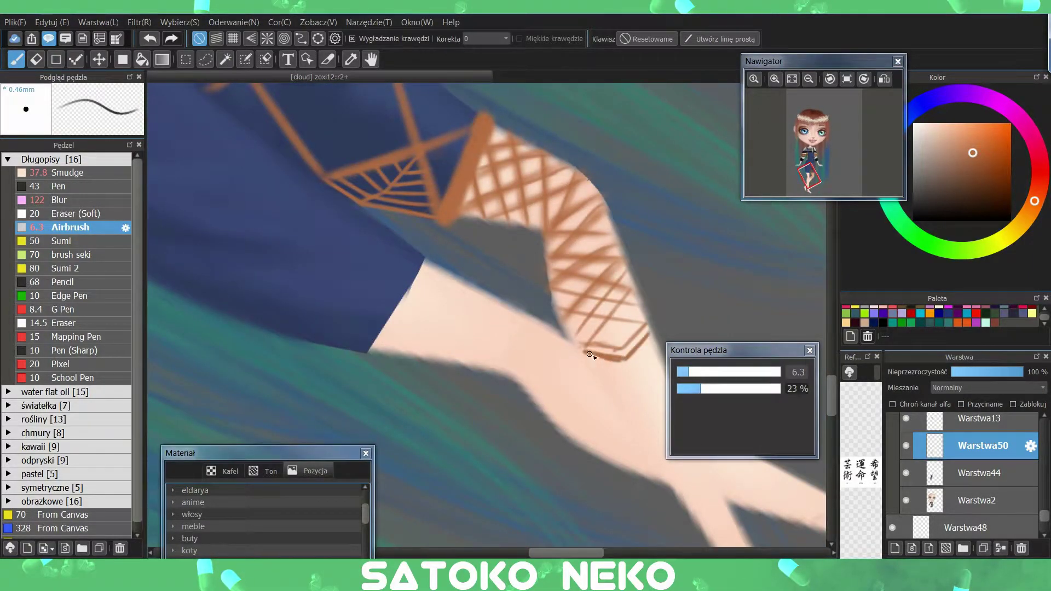
drag(635, 345, 507, 432)
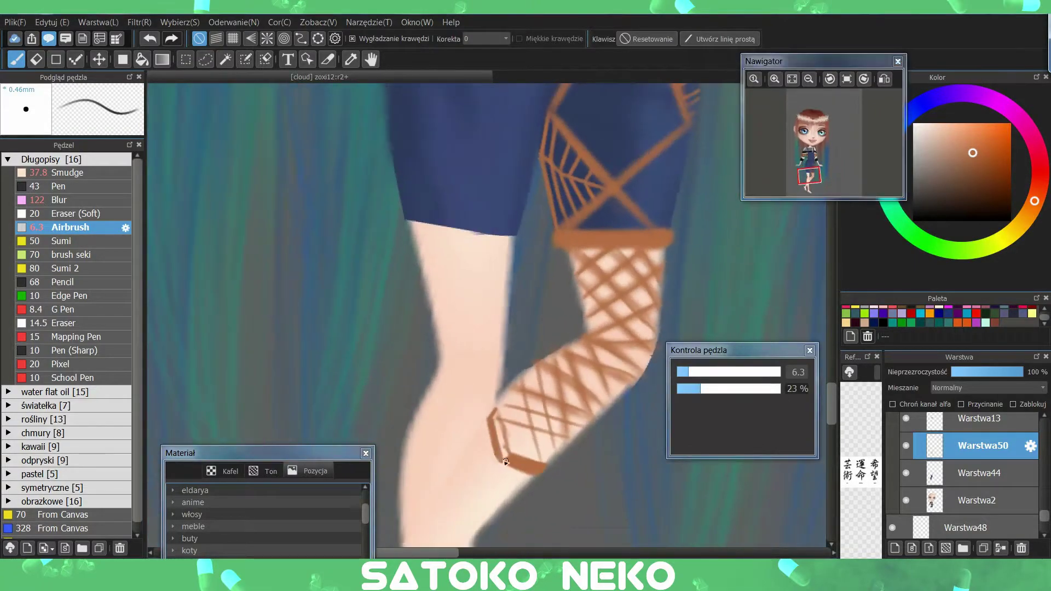
- Erase the fishnet lines between the cuff and the angled band on the bent leg
key(e)
mouse_move(495, 383)
mouse_down()
mouse_move(528, 411)
mouse_move(617, 329)
mouse_move(632, 274)
mouse_move(575, 268)
mouse_up()
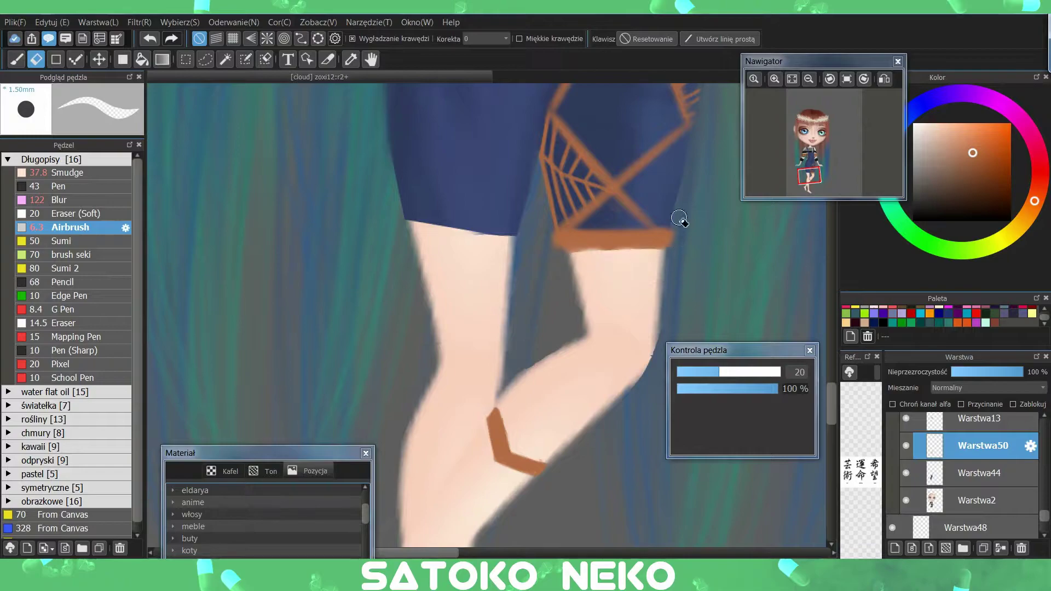
- Draw V-shaped strokes above the angled band and a brown centre line along the bent leg up to the cuff
key(b)
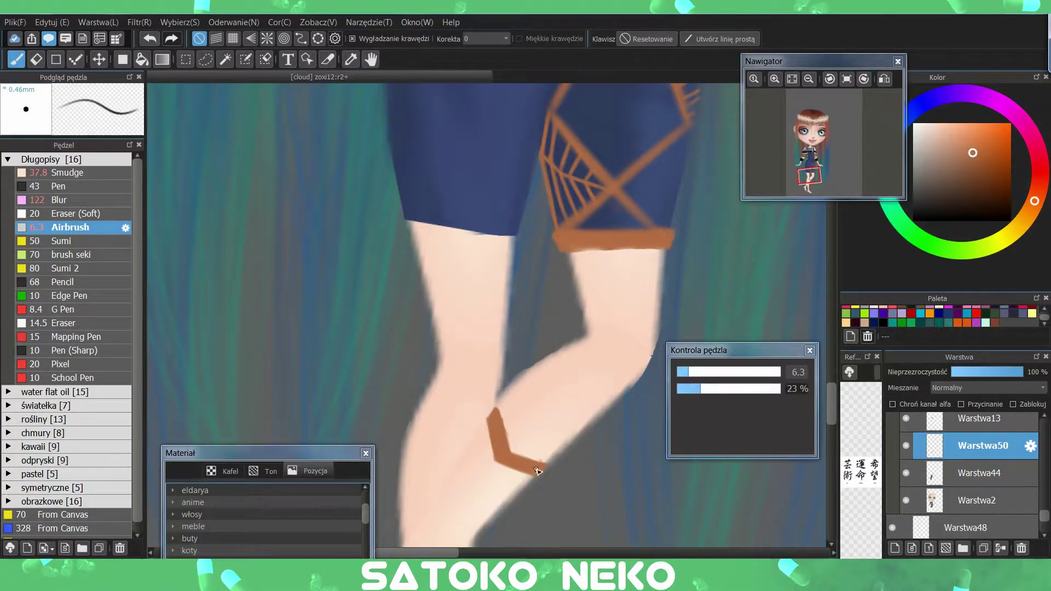
mouse_move(534, 472)
mouse_down()
mouse_move(597, 395)
mouse_move(594, 312)
mouse_move(538, 398)
mouse_up()
drag(541, 437, 628, 330)
drag(623, 225, 610, 352)
key(ctrl+z)
drag(616, 223, 626, 283)
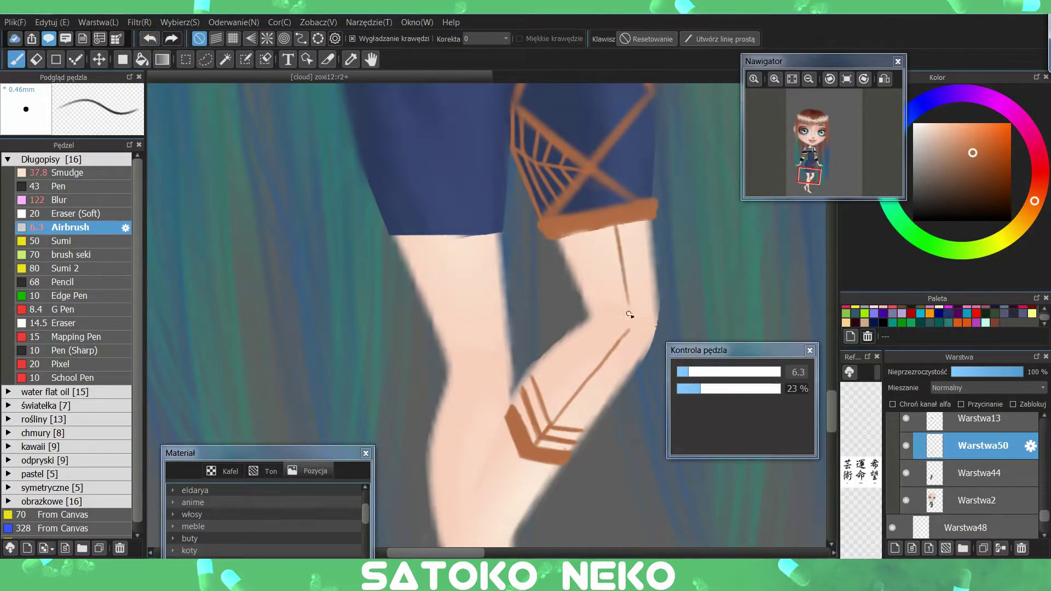
- Fill both sides of the centre line with slanted brick-like brown strokes from the angled band to the cuff
drag(554, 425, 627, 327)
drag(547, 382, 554, 408)
mouse_move(548, 356)
mouse_down()
mouse_move(564, 403)
mouse_move(575, 390)
mouse_up()
drag(575, 335, 589, 375)
drag(805, 96, 788, 96)
drag(588, 361, 629, 305)
drag(789, 95, 799, 94)
drag(602, 189, 651, 314)
mouse_move(571, 188)
mouse_down()
mouse_move(585, 244)
mouse_move(605, 231)
mouse_move(615, 252)
mouse_up()
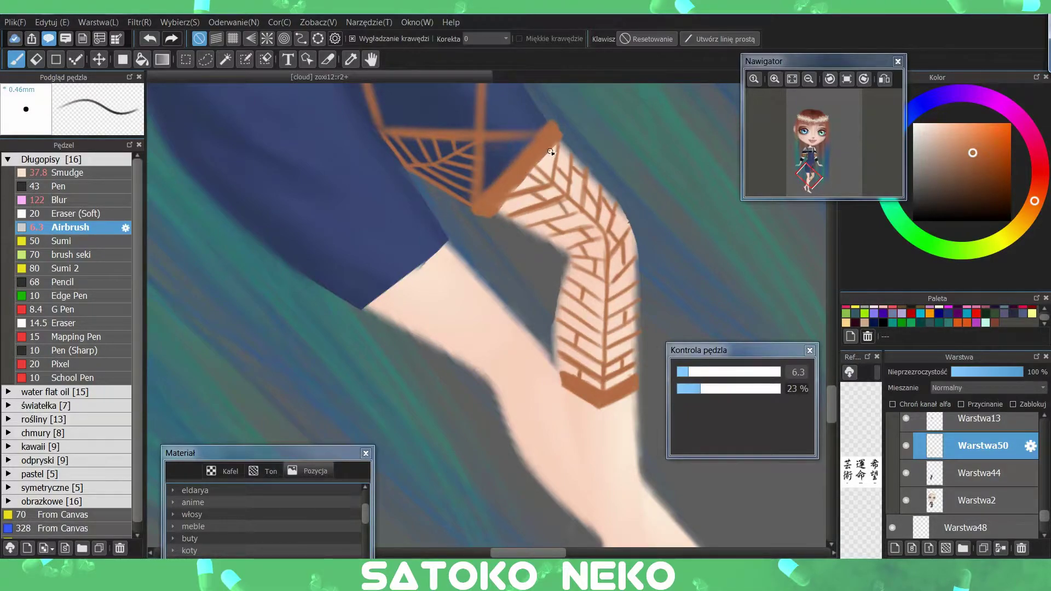
- Add a layer beneath Warstwa2, paint white behind the stocking's brown pattern, and switch to the eraser for trimming the edges
click(809, 79)
click(792, 79)
click(775, 79)
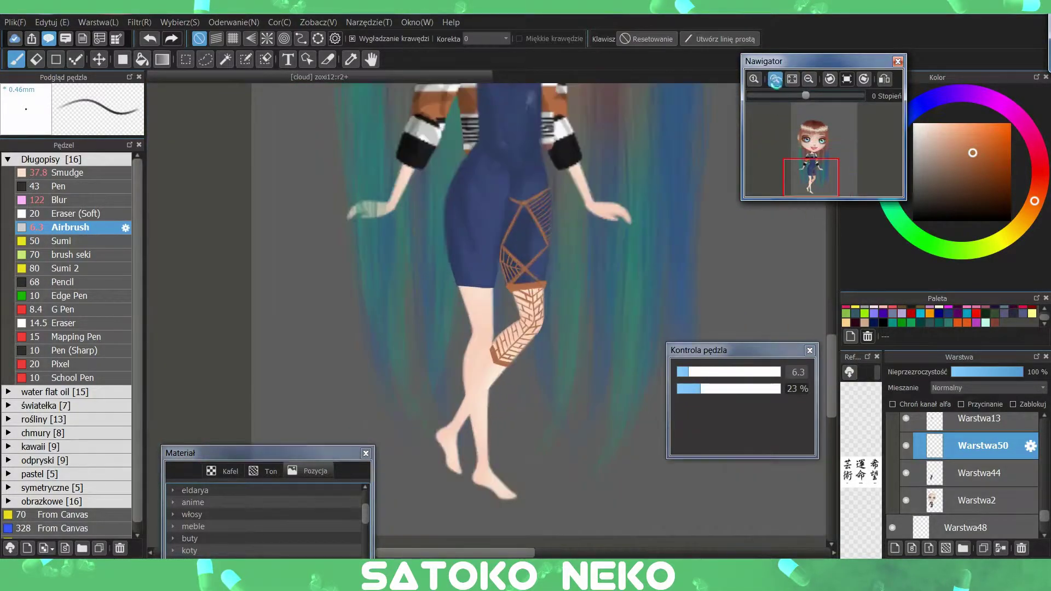
click(775, 79)
click(895, 548)
drag(980, 456, 967, 497)
drag(568, 272, 576, 292)
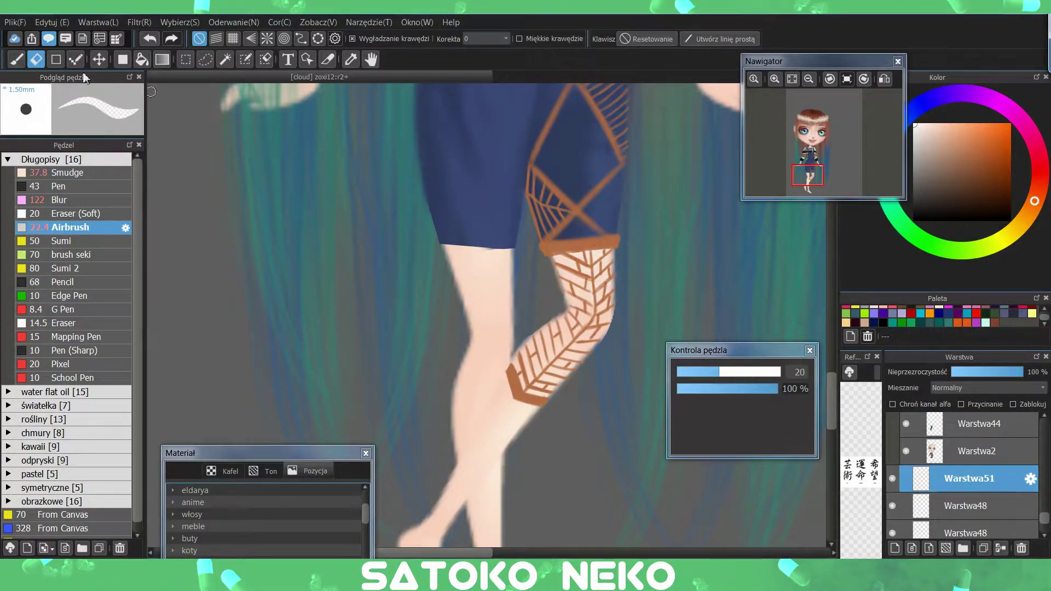
scroll(558, 293, down, 2)
mouse_move(558, 293)
mouse_down()
mouse_move(526, 280)
mouse_move(569, 299)
mouse_move(519, 335)
mouse_move(560, 232)
mouse_move(596, 244)
mouse_move(552, 241)
mouse_move(540, 274)
mouse_move(589, 274)
mouse_move(569, 252)
mouse_up()
key(e)
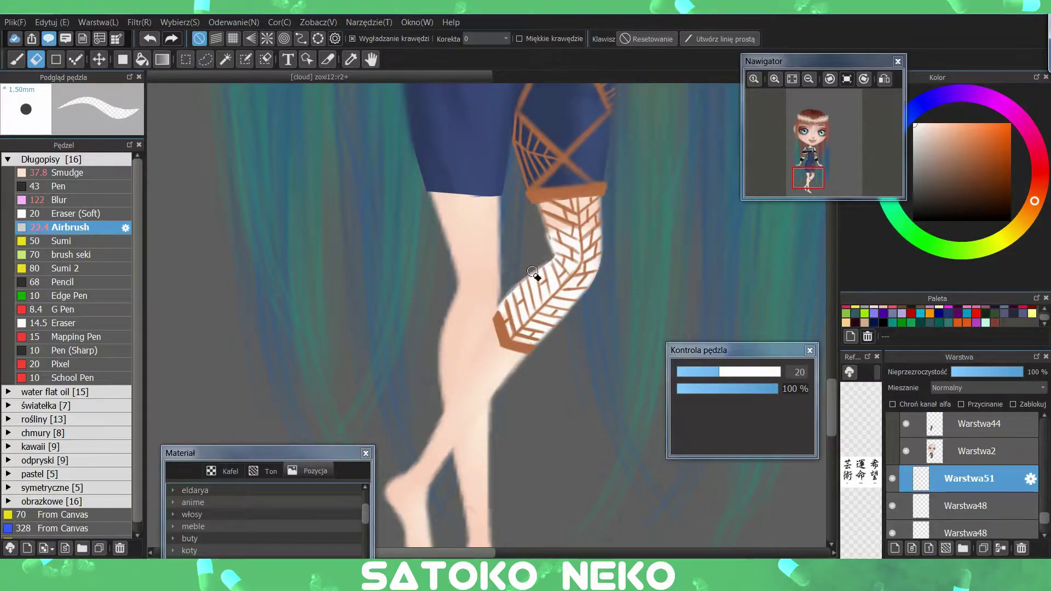
- Erase the rough edges of the thigh and crossed calves on the two Warstwa48 leg layers
key(ctrl+Down)
key(ctrl+Down)
key(ctrl+Down)
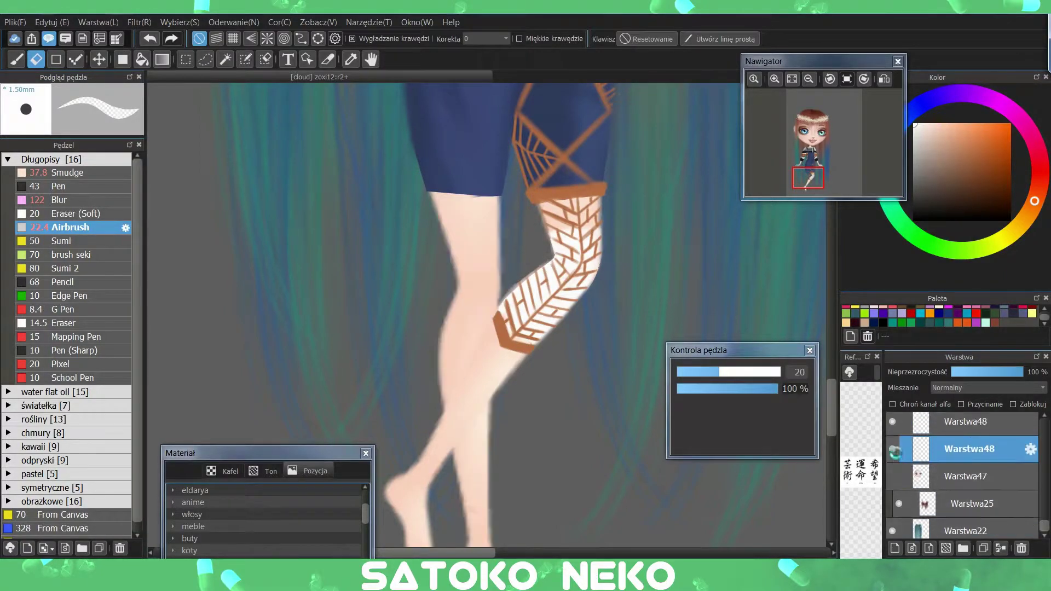
key(ctrl+Down)
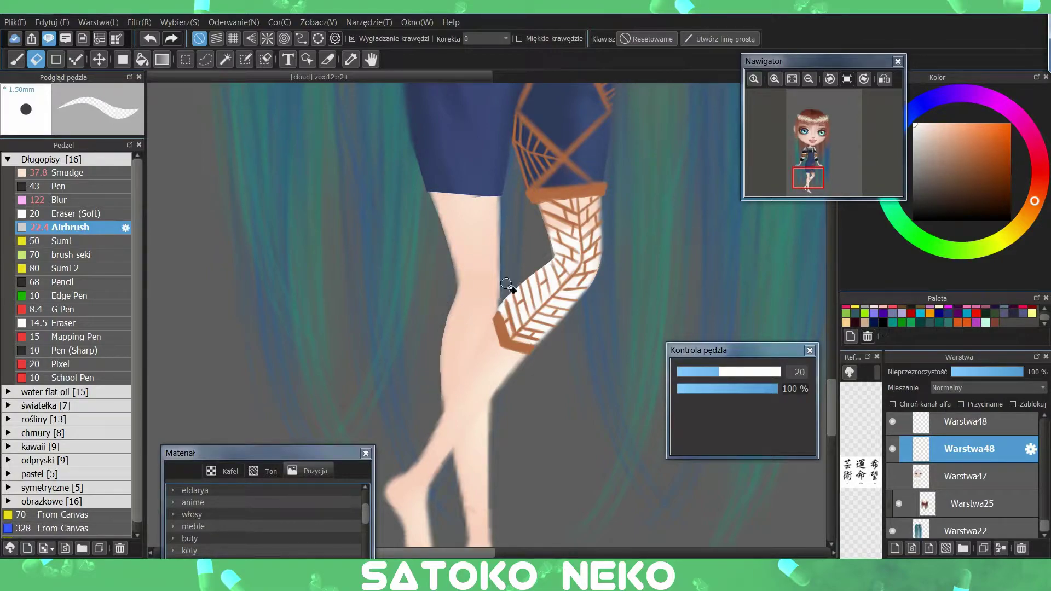
drag(513, 287, 569, 145)
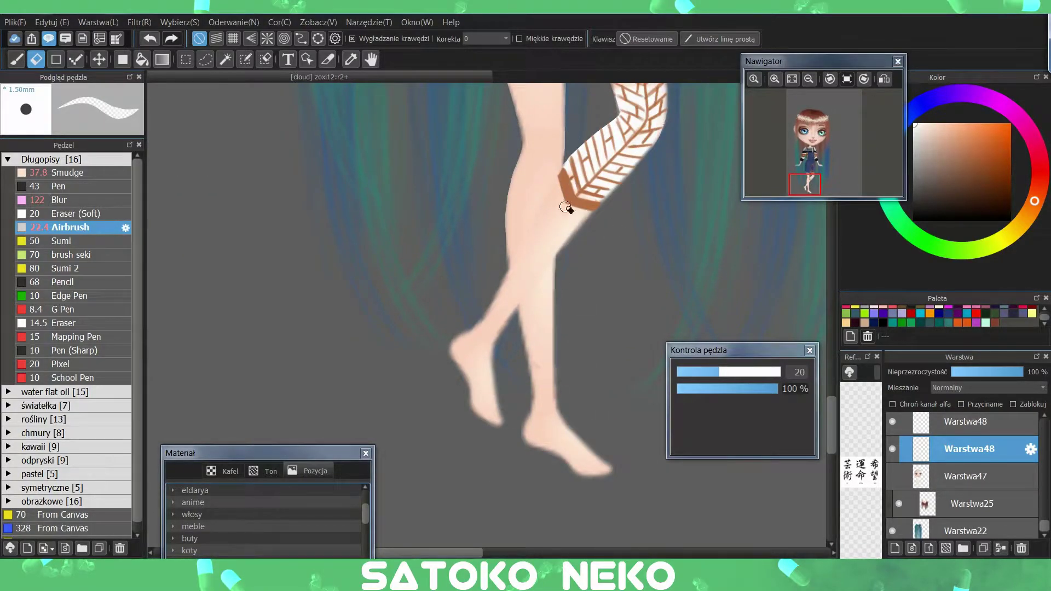
key(ctrl+Down)
key(ctrl+Up)
key(ctrl+Up)
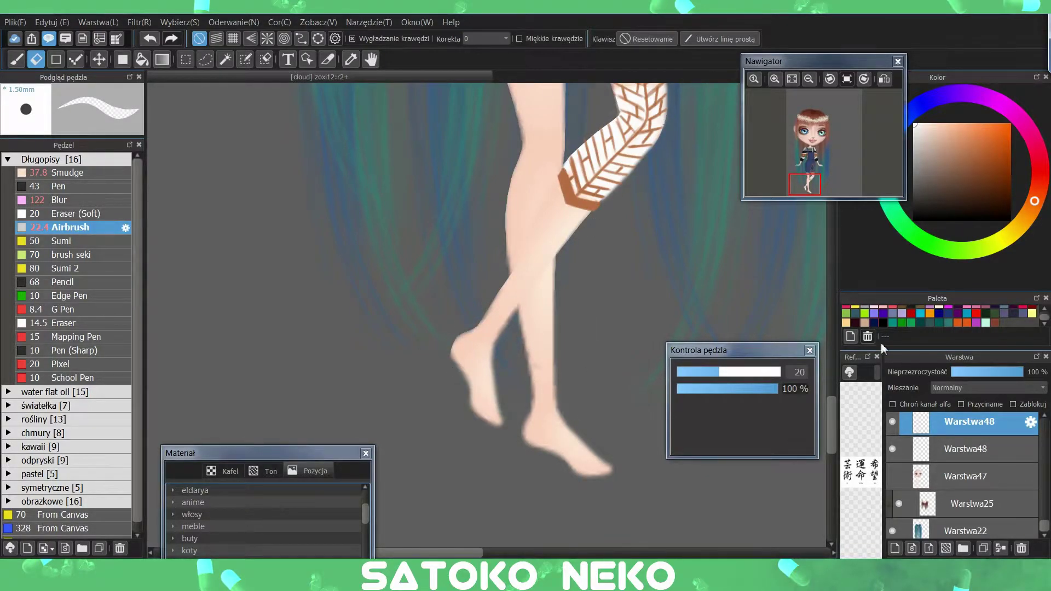
key(ctrl+Down)
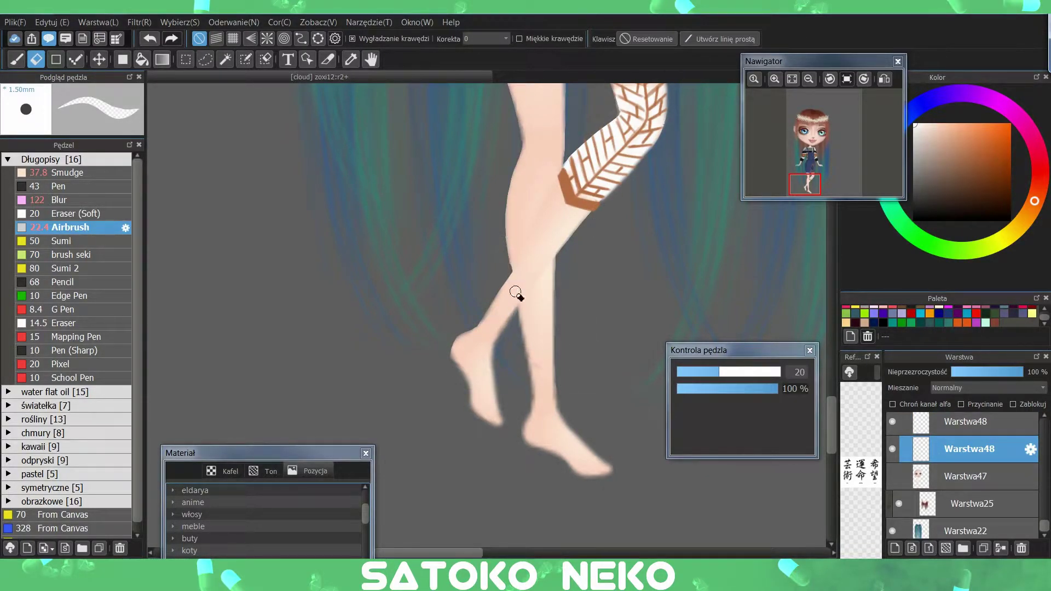
- Erase the straight leg's rough edges below the overalls' hem, and on the upper Warstwa48 the raised foot's inner ankle edge
scroll(507, 277, up, 3)
drag(574, 110, 626, 270)
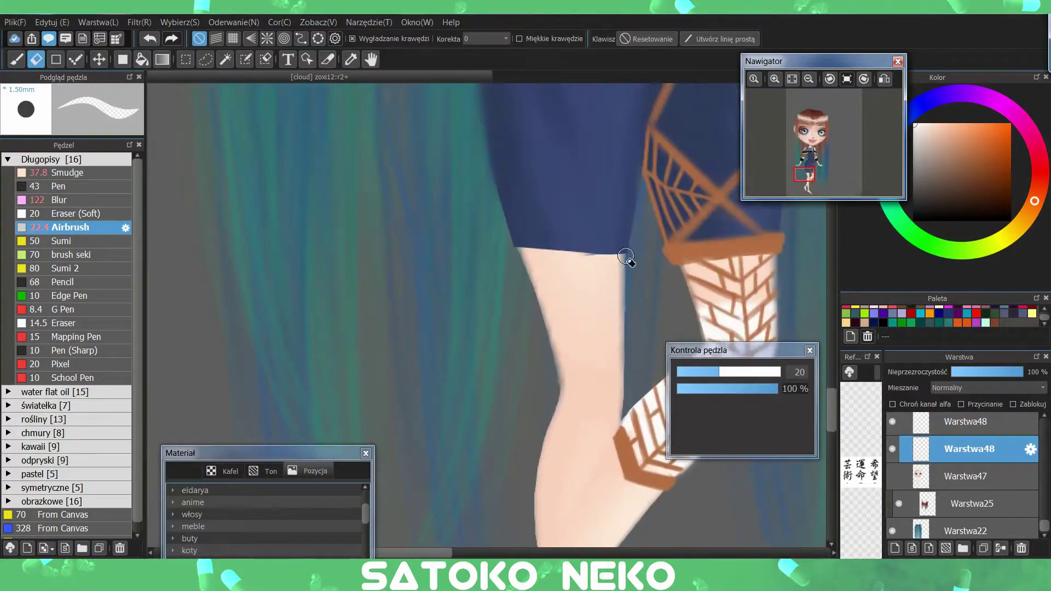
scroll(525, 306, down, 5)
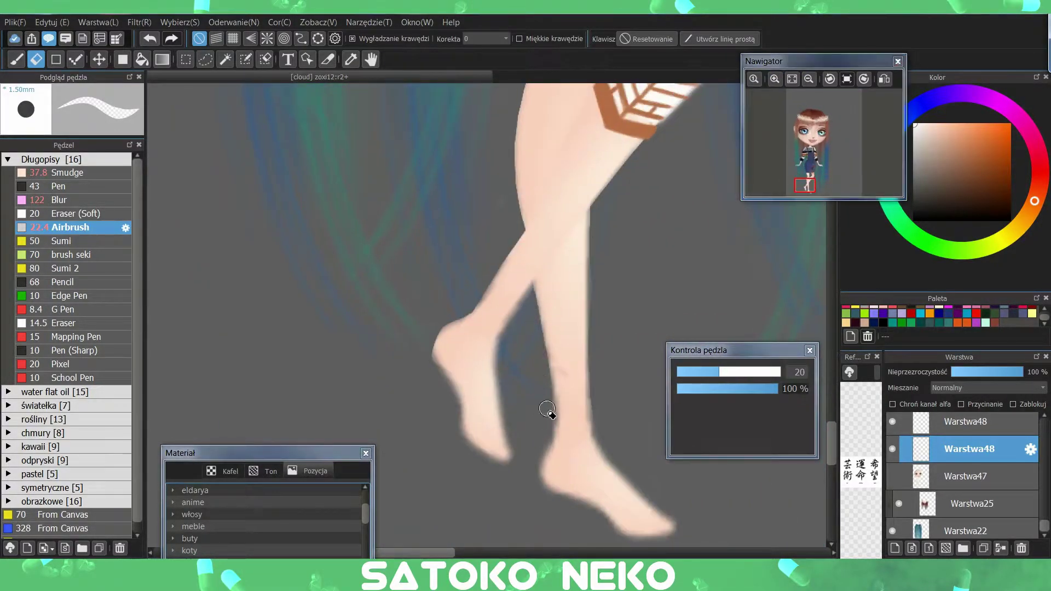
key(ctrl+Up)
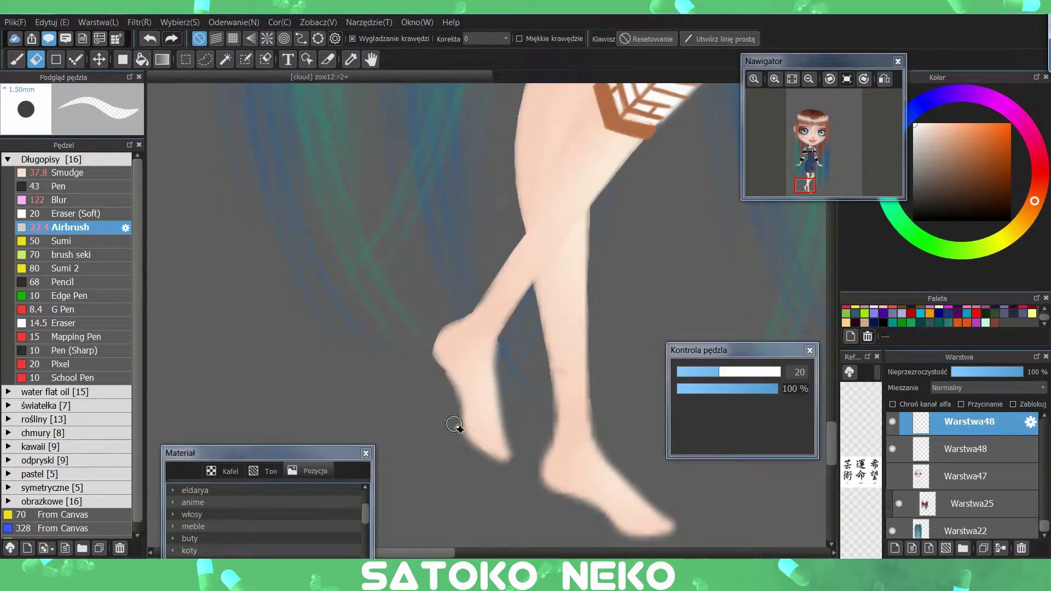
drag(505, 335, 502, 354)
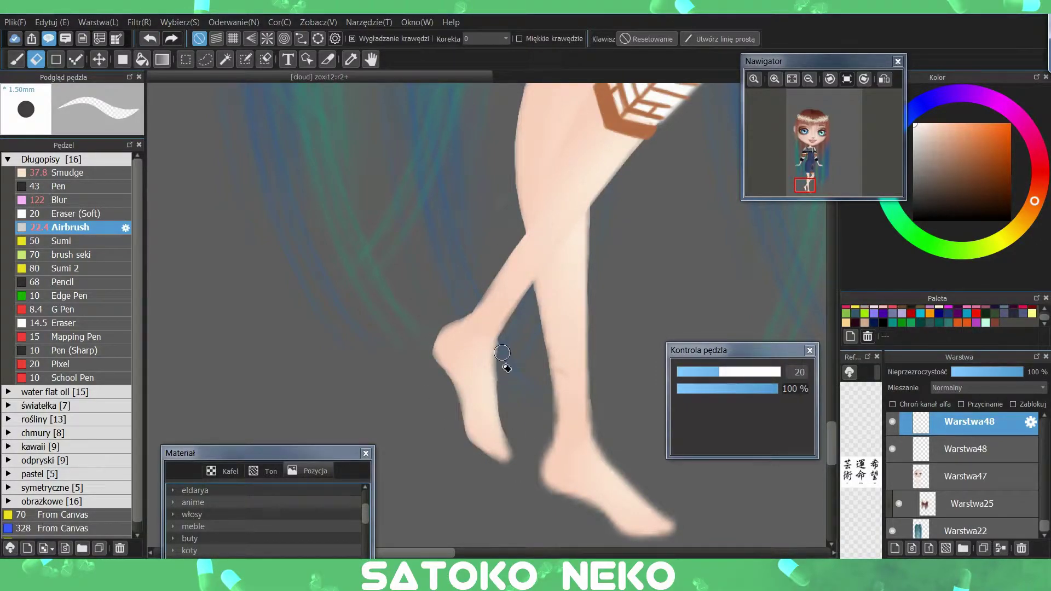
- Hide the straight leg's layer, then repaint the bent leg's calf with the Pen in sampled skin tone and smooth it with Blur
click(104, 186)
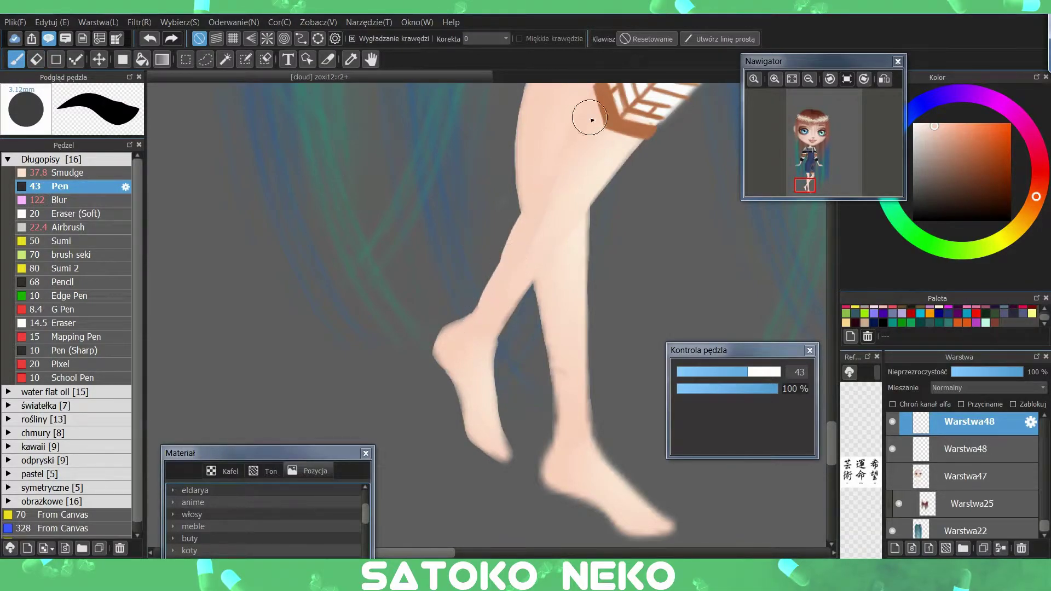
click(893, 449)
alt+click(568, 205)
click(60, 200)
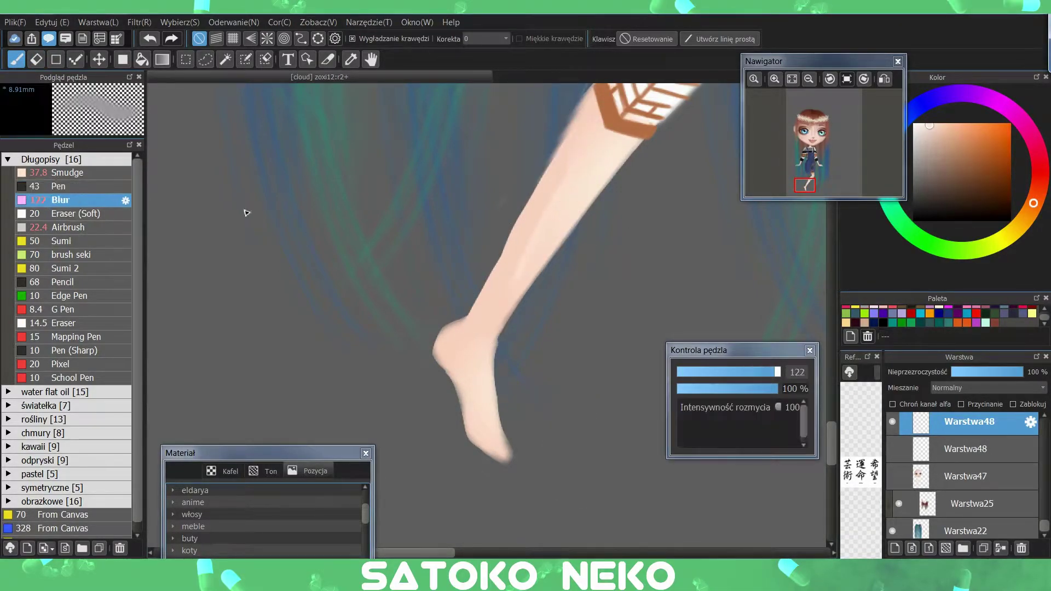
- Erase the rough outer edges of the bent leg's calf and show the straight leg's layer again
key(e)
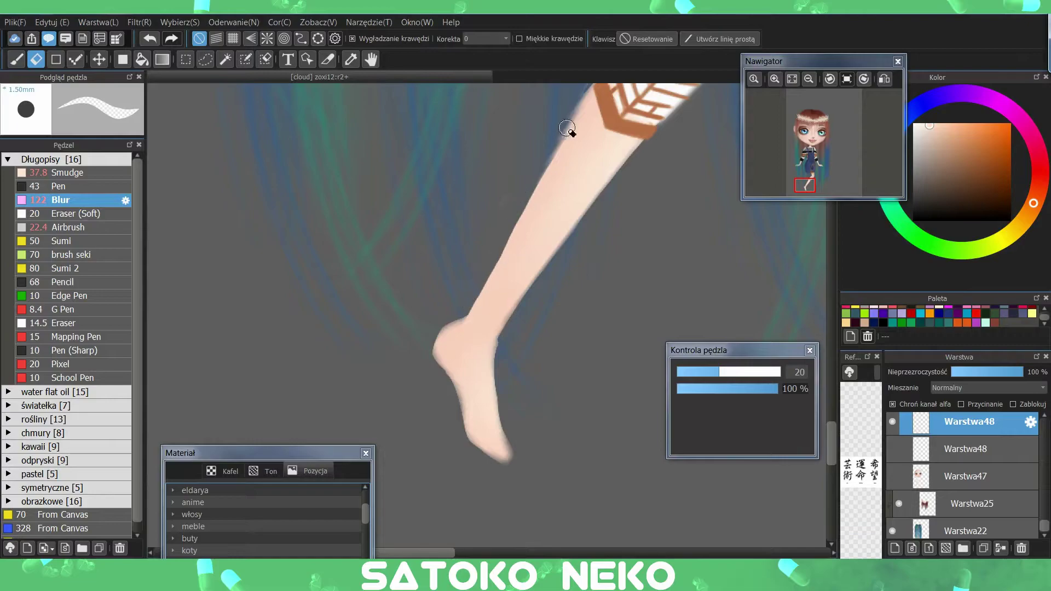
scroll(582, 99, down, 1)
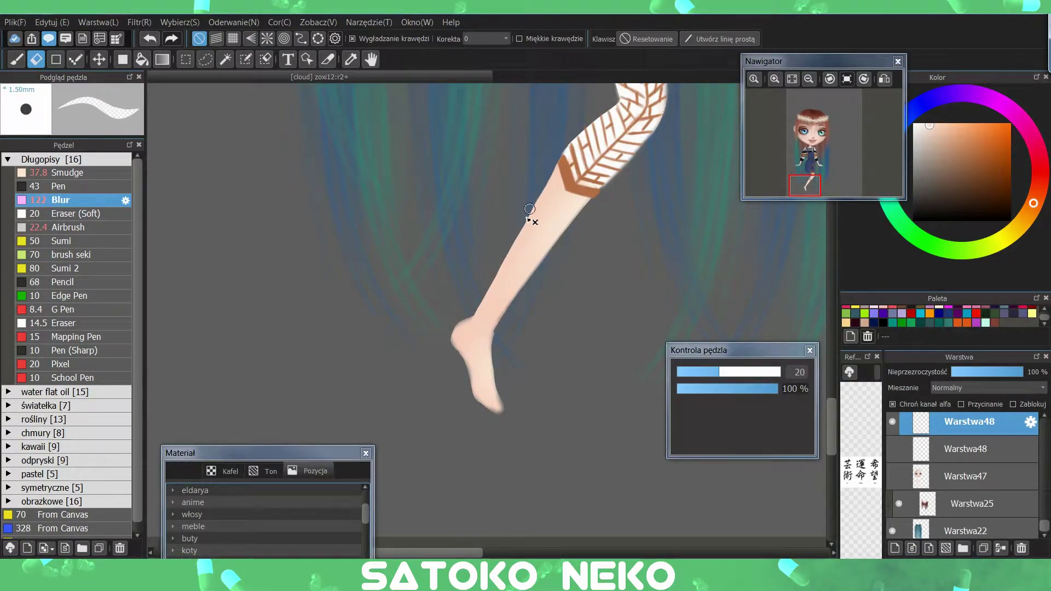
click(892, 449)
- Add a layer above the two Warstwa48 layers and paint a white sock over the bent leg's calf and foot with the Airbrush
scroll(493, 306, down, 2)
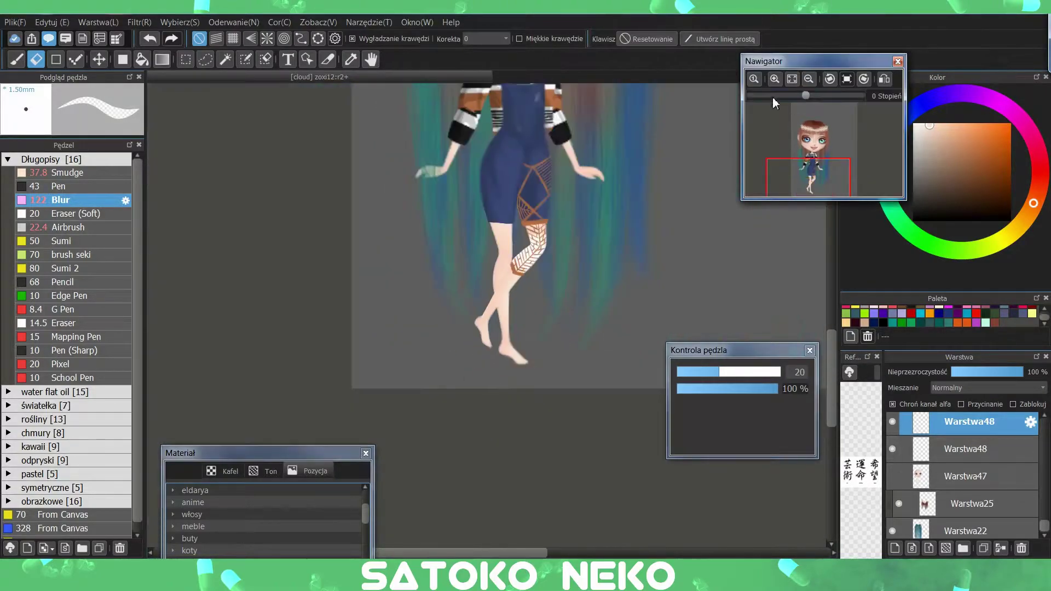
scroll(493, 306, up, 1)
key(ctrl+shift+n)
click(66, 227)
scroll(493, 306, up, 1)
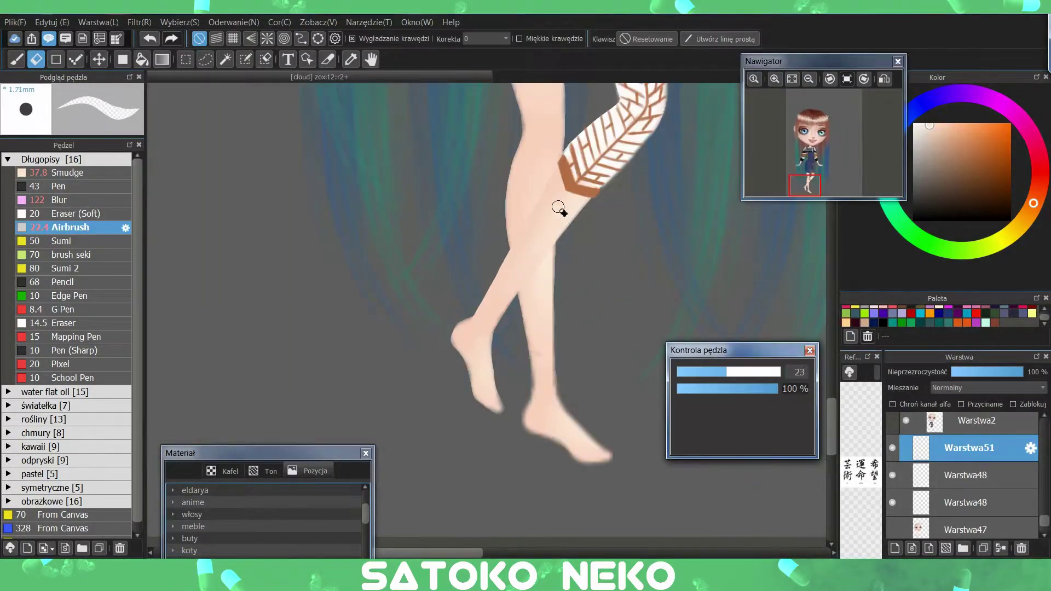
mouse_move(894, 144)
drag(585, 186, 550, 232)
drag(561, 170, 481, 312)
mouse_move(510, 278)
mouse_down()
mouse_move(544, 230)
mouse_move(495, 322)
mouse_move(544, 202)
mouse_move(520, 235)
mouse_move(517, 276)
mouse_move(455, 330)
mouse_move(485, 397)
mouse_move(498, 312)
mouse_move(465, 335)
mouse_up()
scroll(487, 320, down, 3)
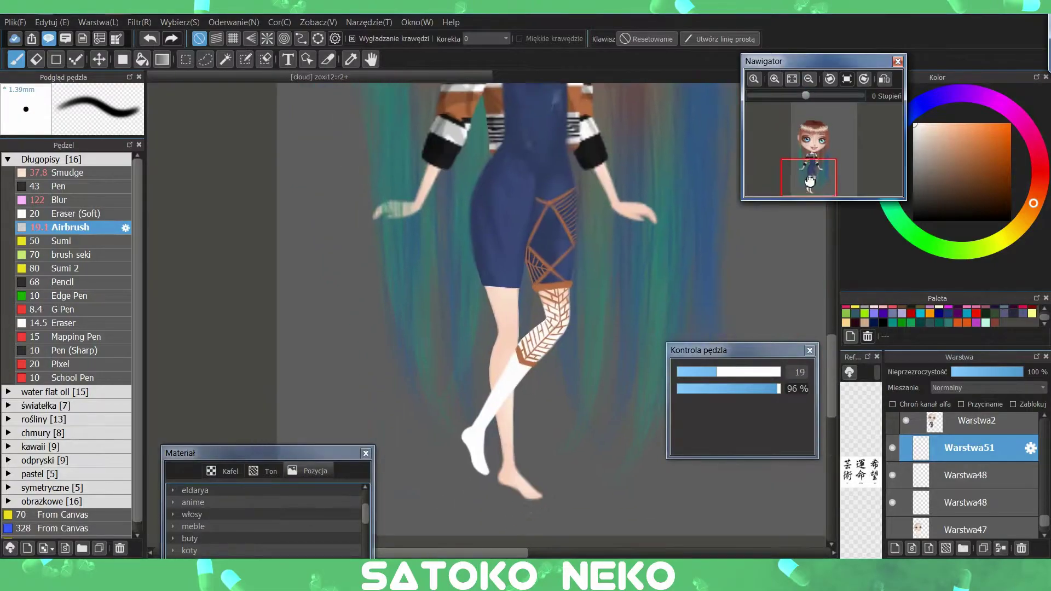
- Shade the white sock's edges bluish grey with the Airbrush at size 82 and 24 % opacity, protecting the layer's alpha
alt+click(515, 208)
drag(716, 372, 764, 372)
click(701, 389)
mouse_move(503, 349)
mouse_down()
mouse_move(555, 272)
mouse_move(481, 388)
mouse_move(554, 285)
mouse_move(507, 364)
mouse_up()
alt+click(511, 358)
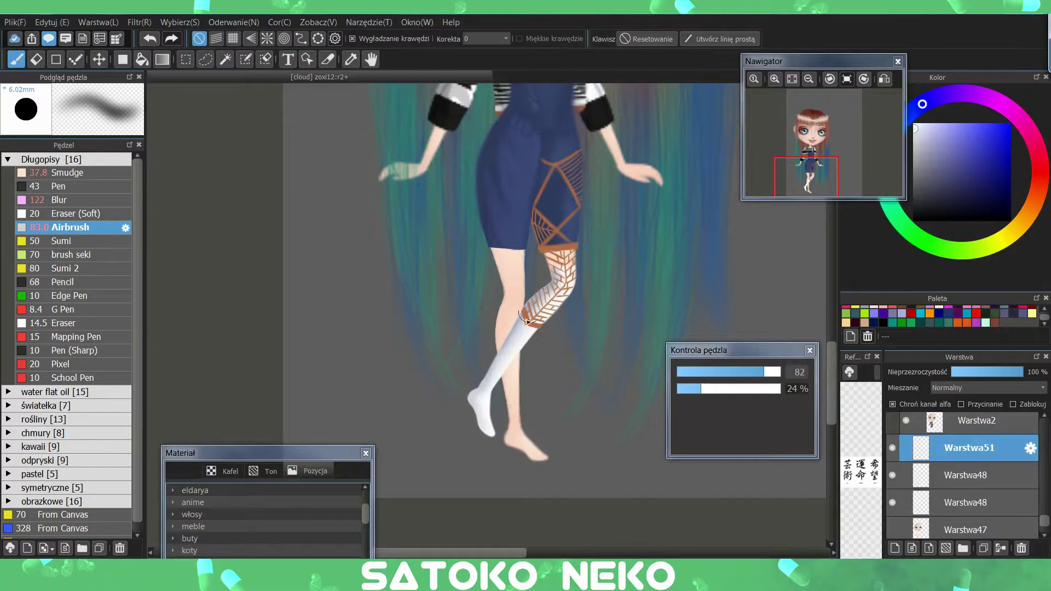
scroll(479, 396, down, 3)
scroll(515, 340, up, 3)
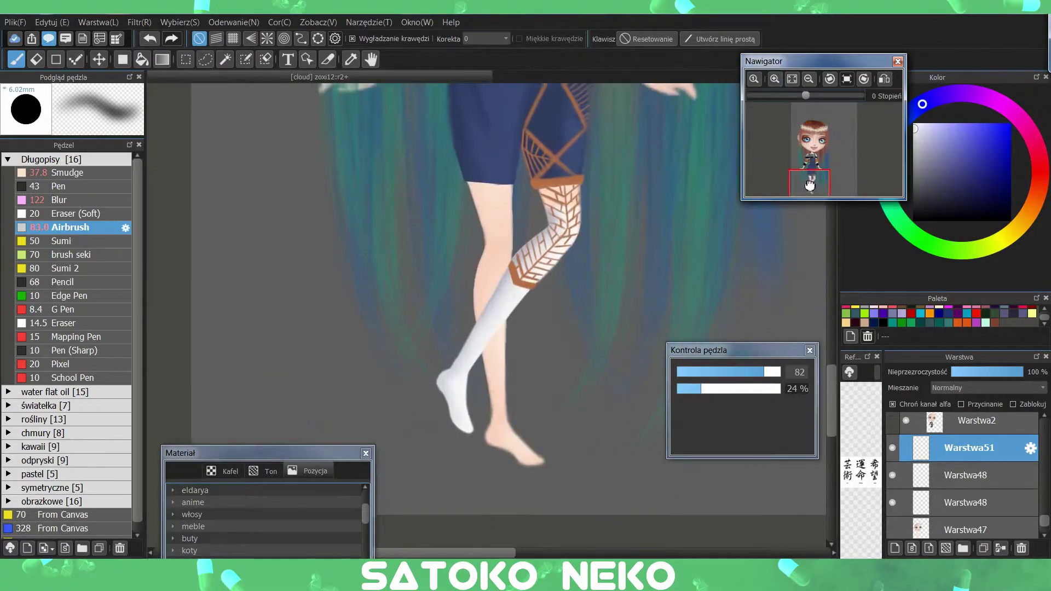
- Darken parts of the stocking's brown pattern and bands on Warstwa50 with the soft Airbrush in a sampled brown
scroll(999, 500, down, 5)
click(913, 500)
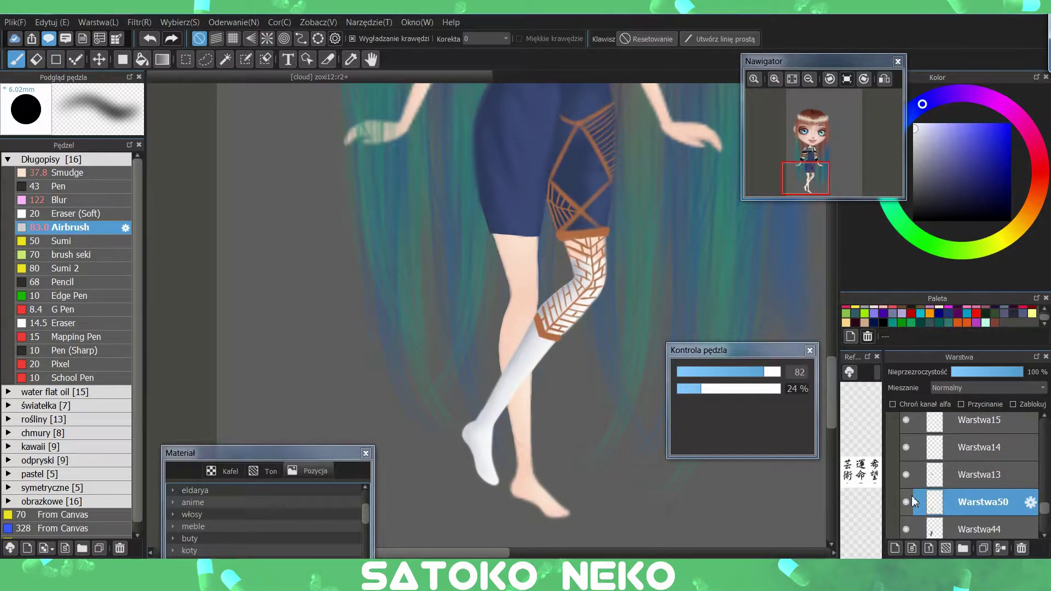
alt+click(548, 331)
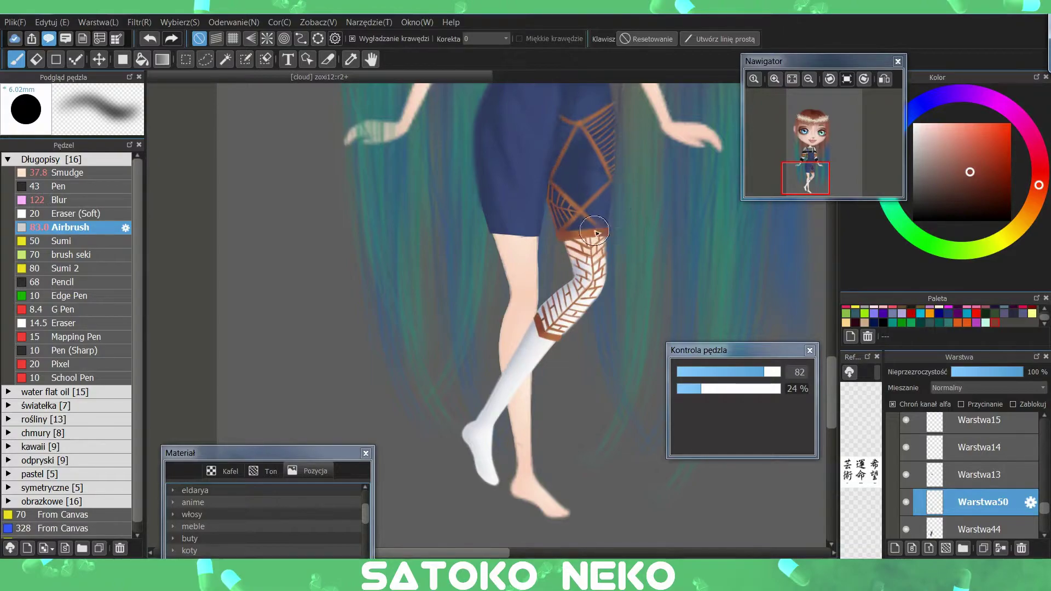
click(809, 79)
click(809, 78)
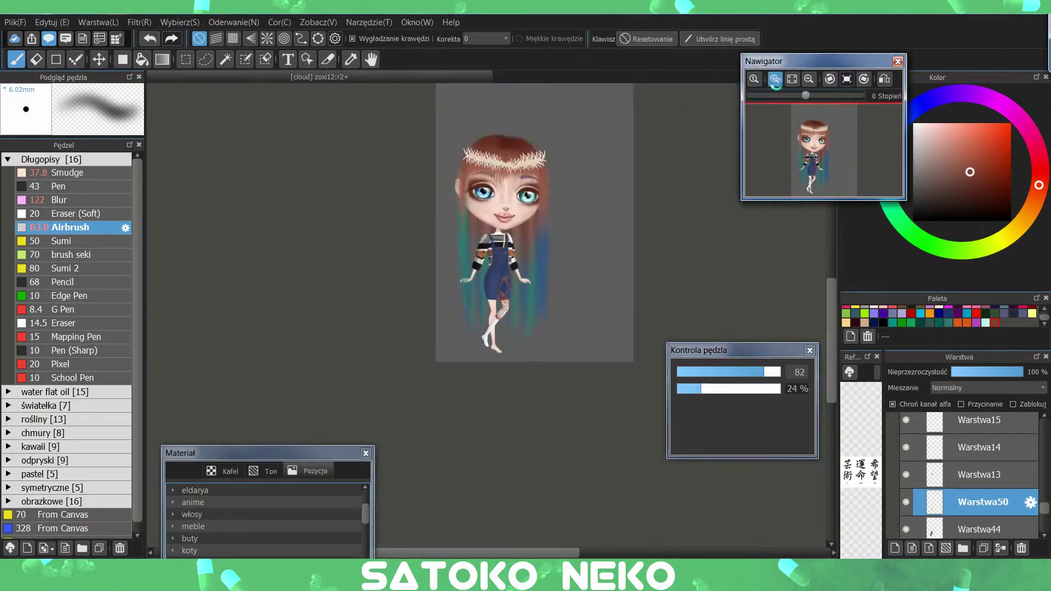
- Transform the topmost Warstwa29 twig layer in Folder6 so it lies over the lower part of the patterned stocking
click(775, 78)
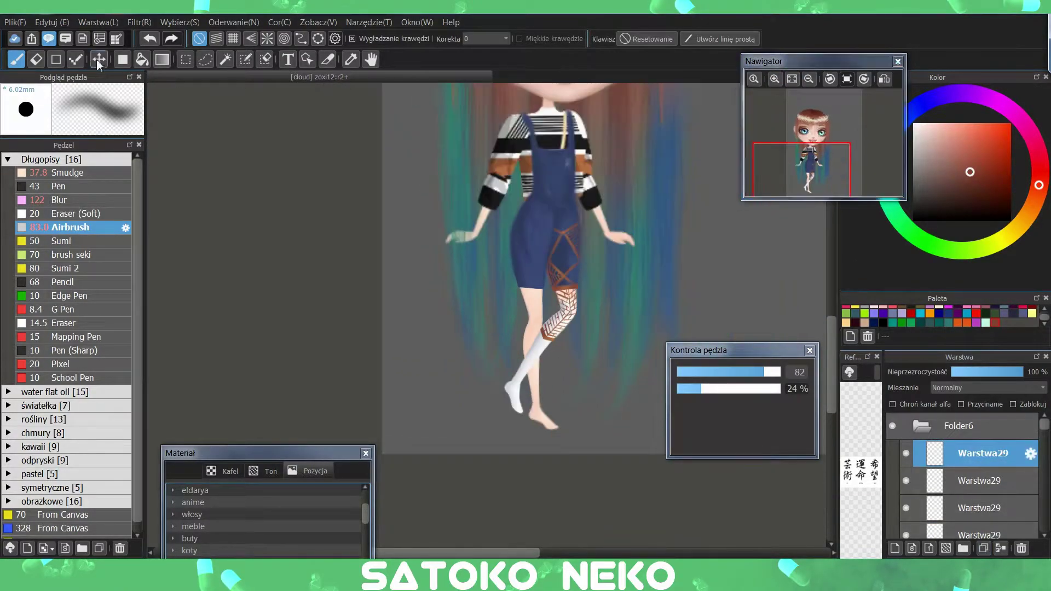
click(99, 59)
click(180, 22)
click(186, 217)
scroll(615, 249, up, 2)
drag(650, 297, 629, 323)
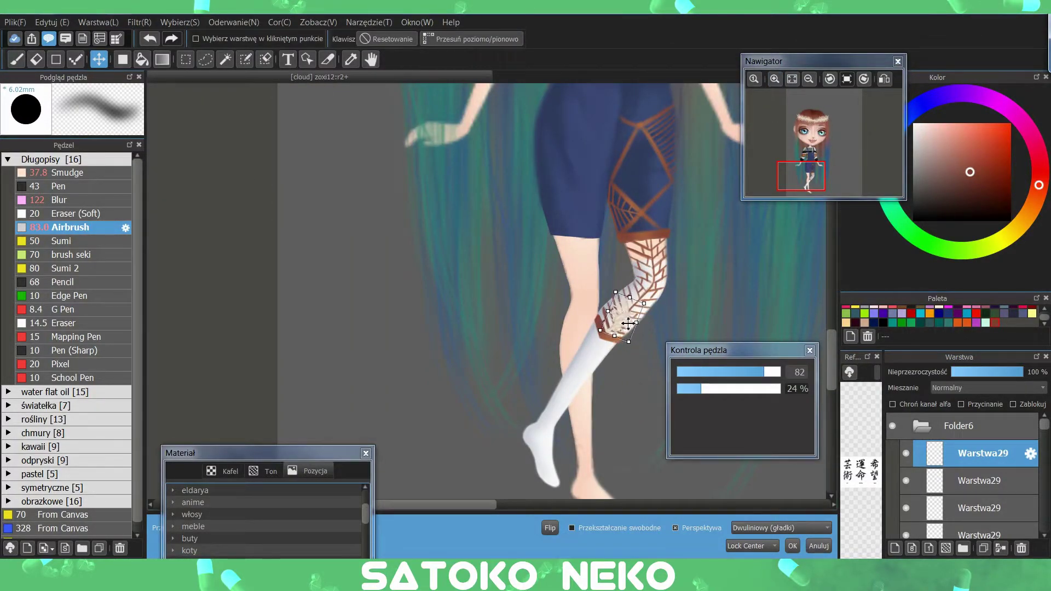
key(Return)
- Transform the following Warstwa29 twig layers so they continue along the stocking's centre up past the knee to the upper band
click(956, 484)
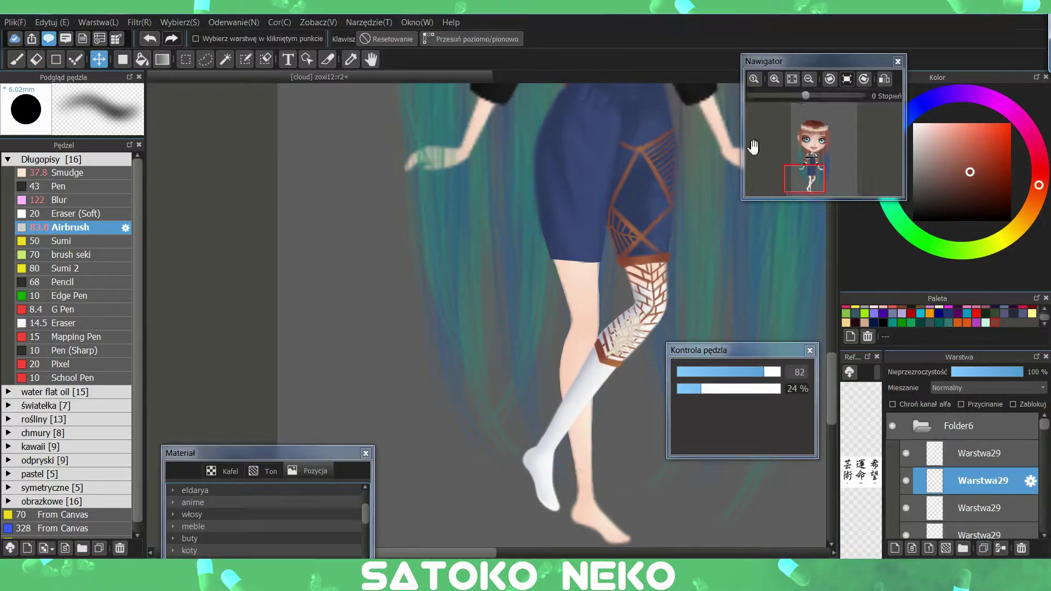
click(792, 78)
click(775, 79)
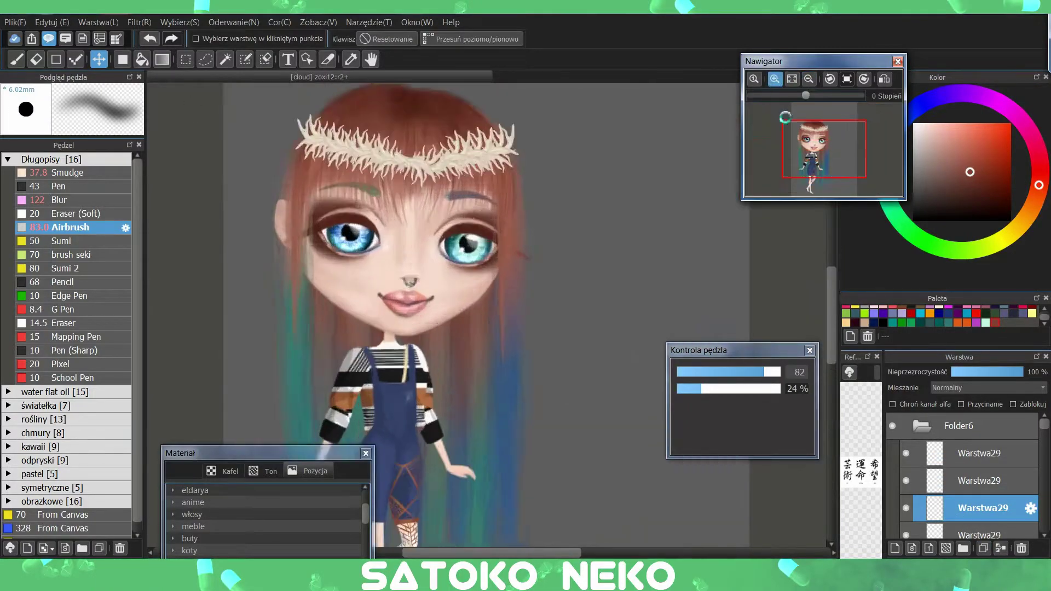
scroll(602, 383, up, 2)
click(180, 22)
click(208, 177)
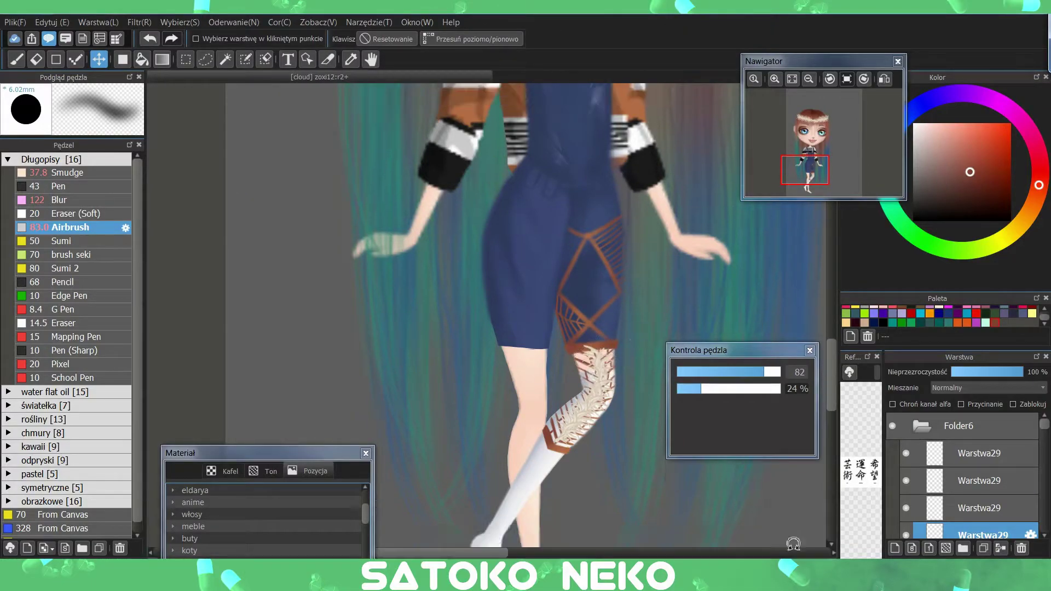
drag(804, 165, 809, 191)
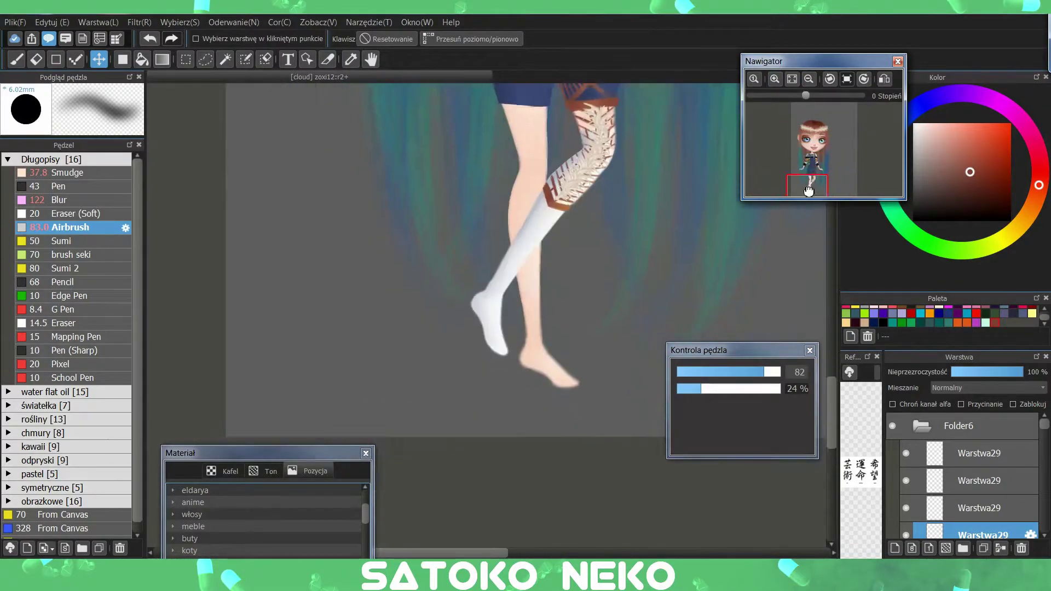
- On Warstwa50, set the Airbrush size to 9.3 and refine the lower stocking band with sampled brown shades
scroll(809, 191, up, 1)
scroll(963, 476, down, 3)
click(983, 504)
key(b)
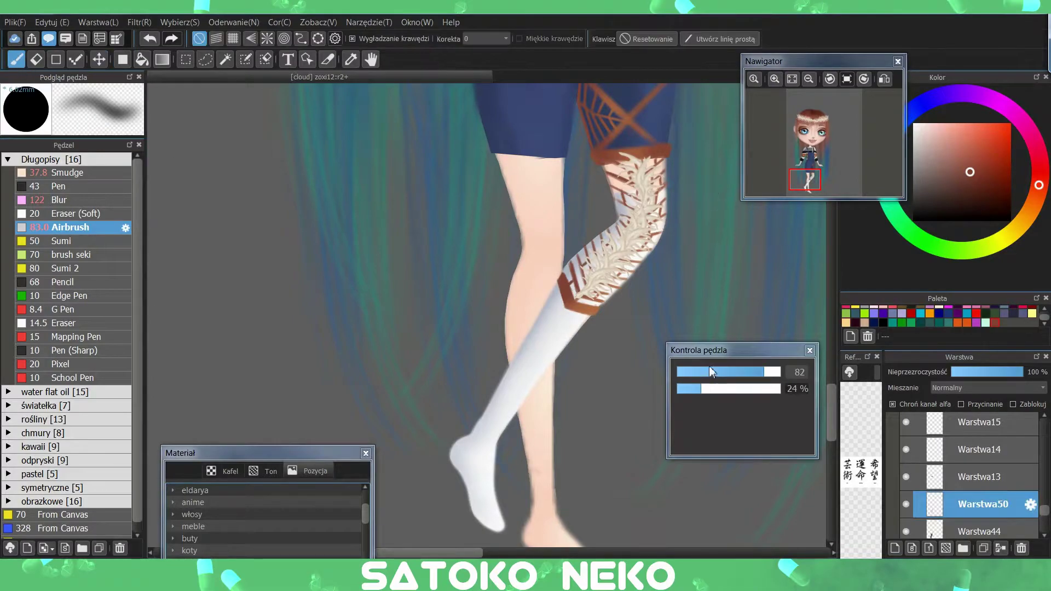
drag(705, 369, 694, 372)
click(775, 79)
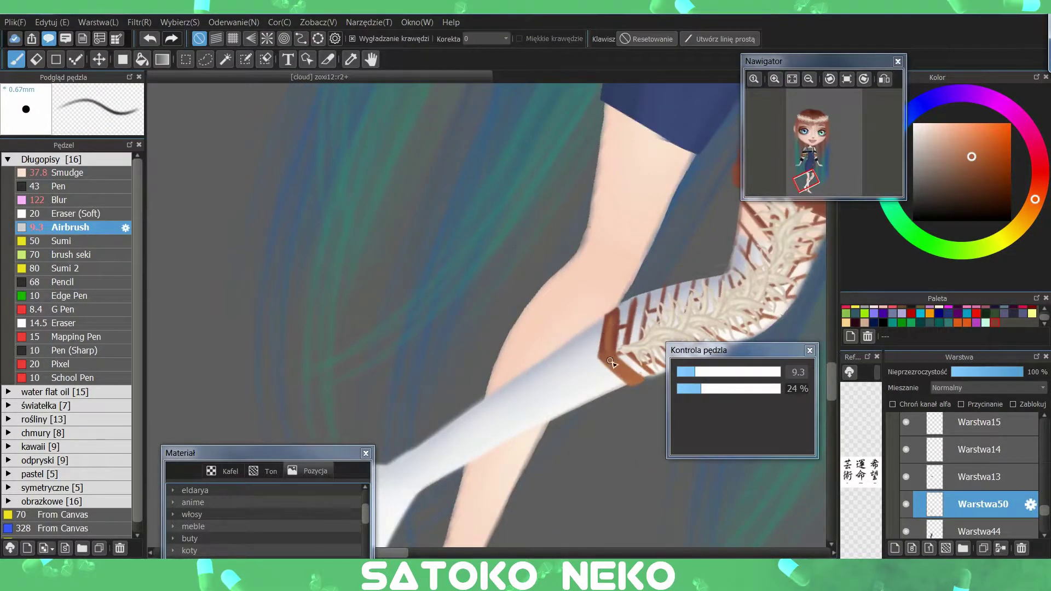
alt+click(620, 368)
drag(624, 385, 567, 244)
- Darken the upper stocking band and the crossing points of the diamond lattice on the overalls' leg with sampled brown
alt+click(568, 241)
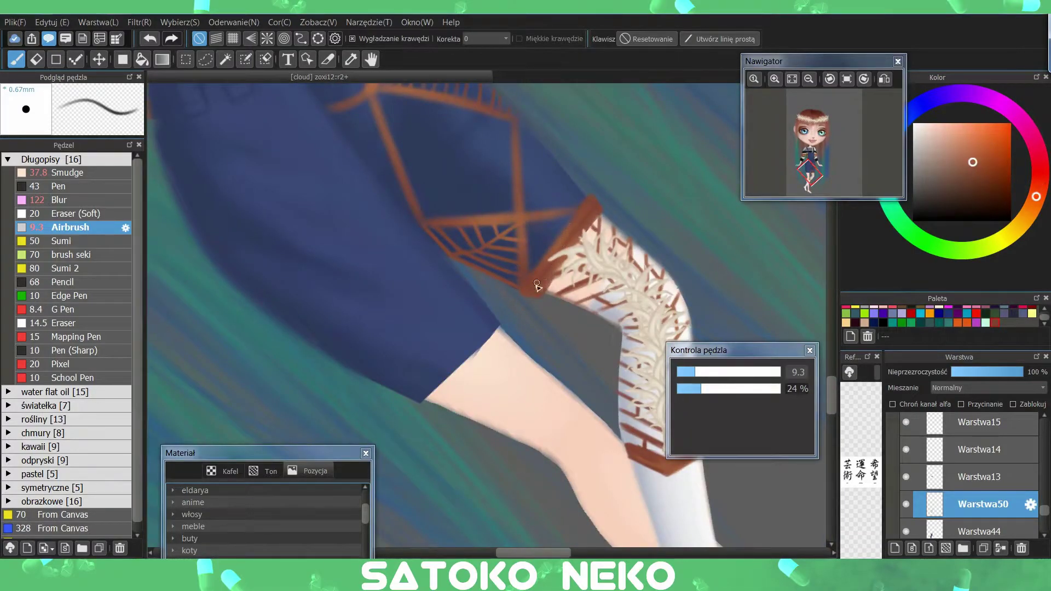
mouse_move(520, 202)
mouse_down()
mouse_move(551, 246)
mouse_move(539, 236)
mouse_move(540, 276)
mouse_up()
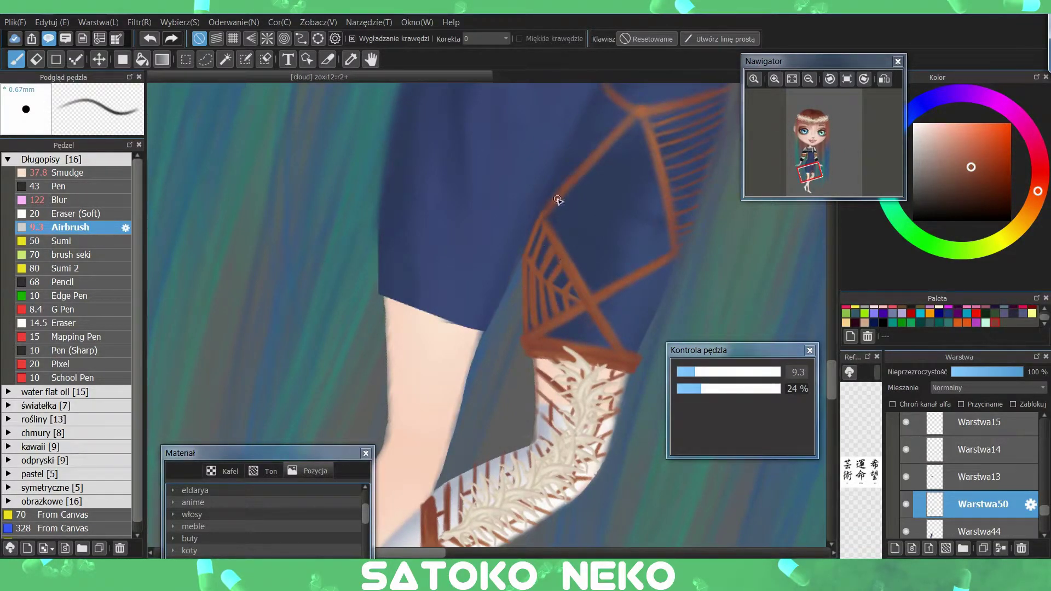
drag(694, 170, 585, 296)
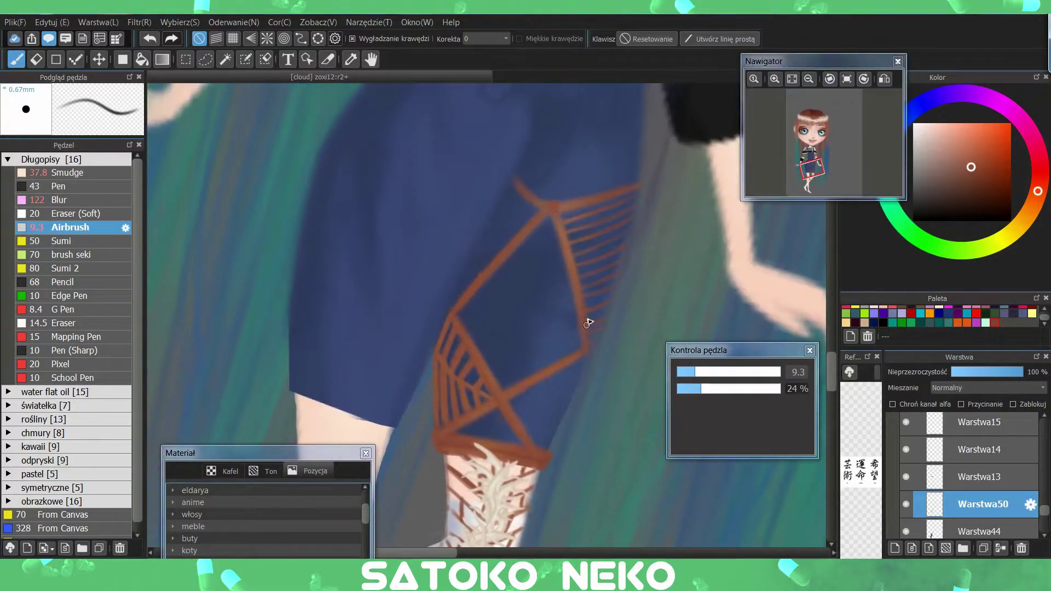
drag(518, 186, 467, 298)
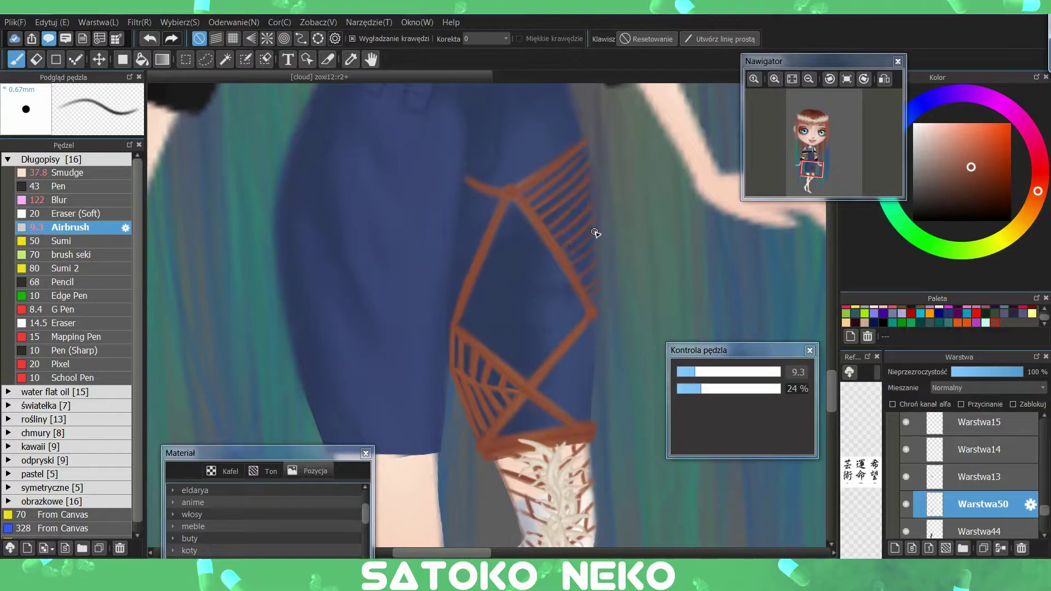
- Paint short fanned brown strokes beside the top corner of the diamond lattice and touch up its corners with sampled brown
click(792, 79)
click(774, 79)
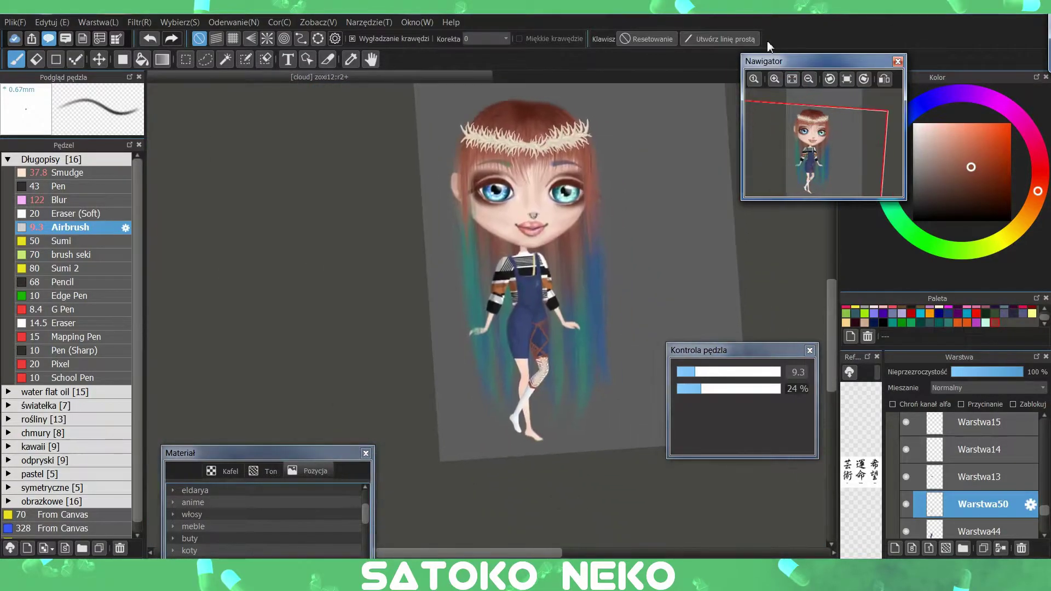
click(775, 79)
click(775, 79)
click(777, 81)
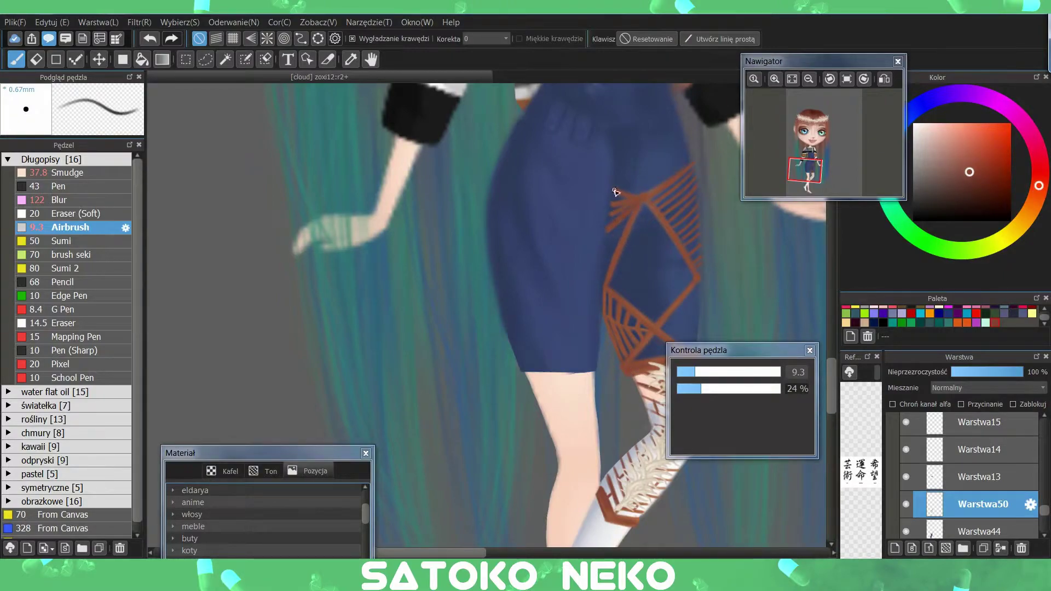
scroll(659, 204, right, 3)
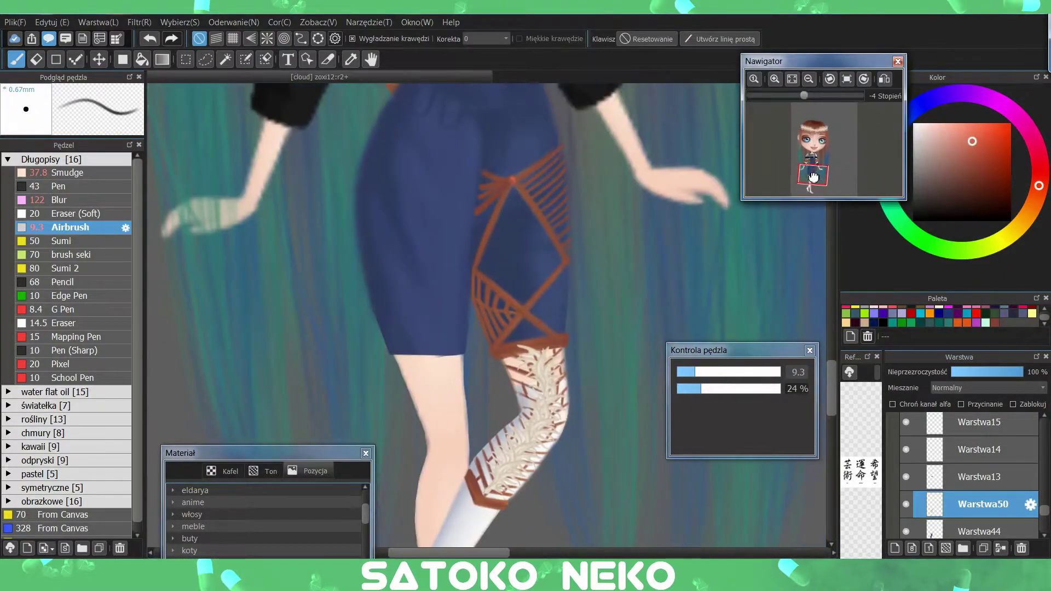
alt+click(565, 275)
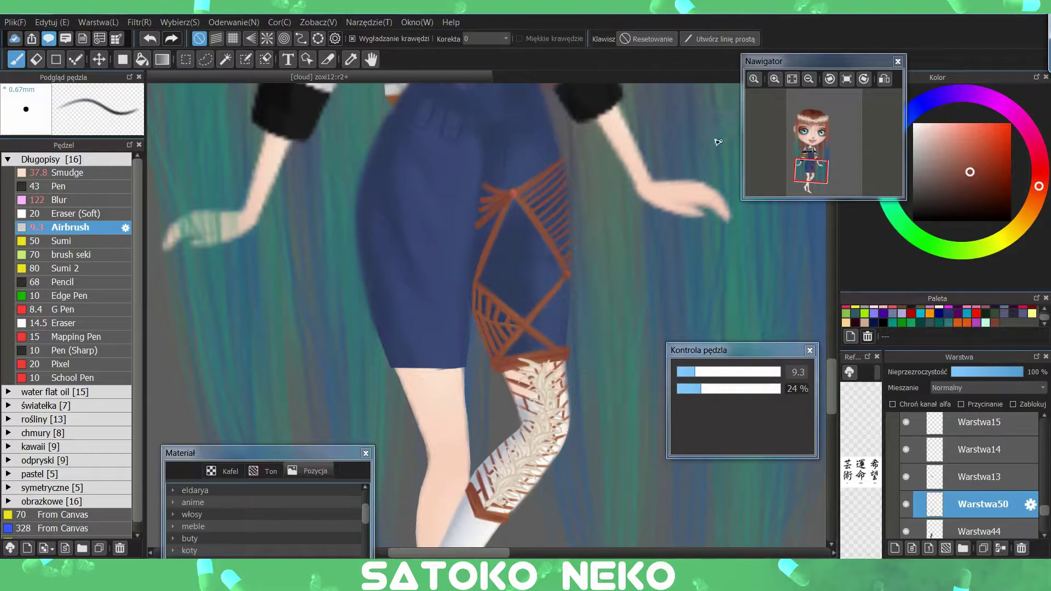
- Add a layer between Warstwa51 and Warstwa48 and paint the straight leg's thigh white from the hem to above the knee
scroll(803, 176, down, 5)
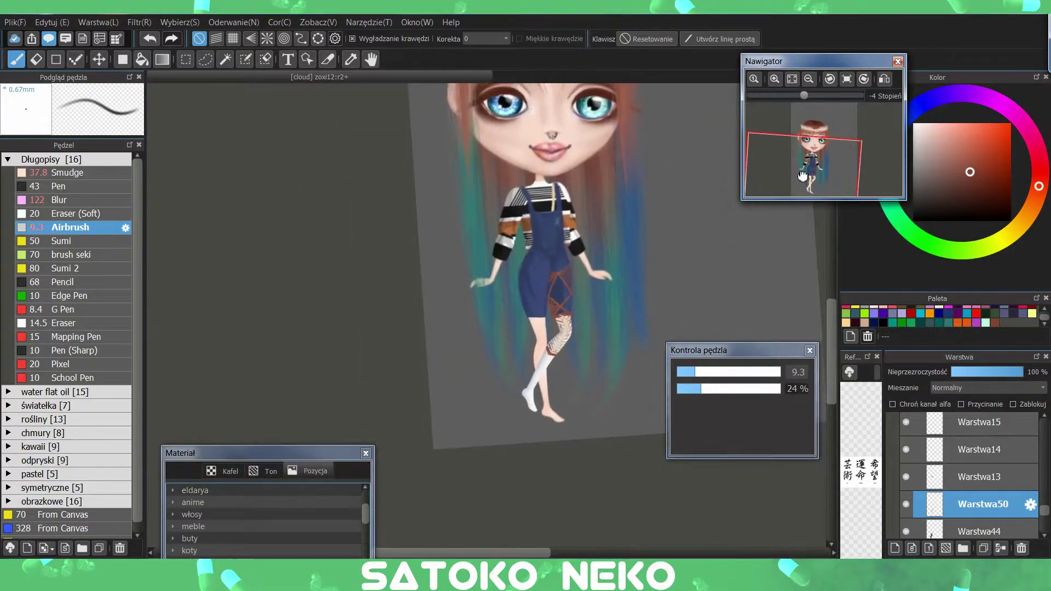
scroll(802, 175, up, 3)
drag(803, 175, 802, 184)
drag(1045, 511, 1048, 529)
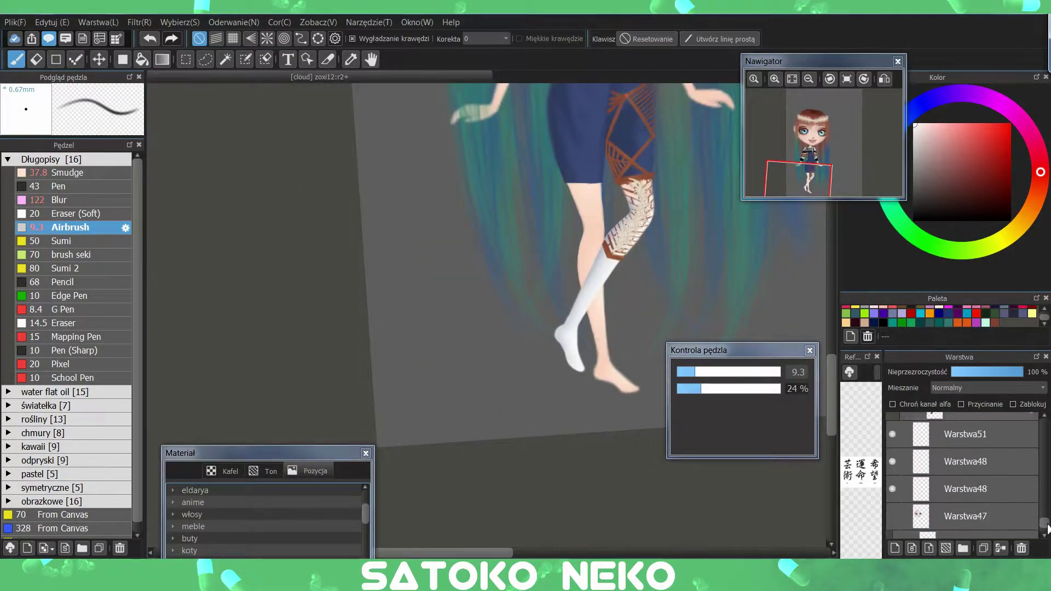
click(895, 548)
scroll(543, 225, up, 2)
mouse_move(501, 164)
mouse_down()
mouse_move(536, 167)
mouse_move(536, 207)
mouse_up()
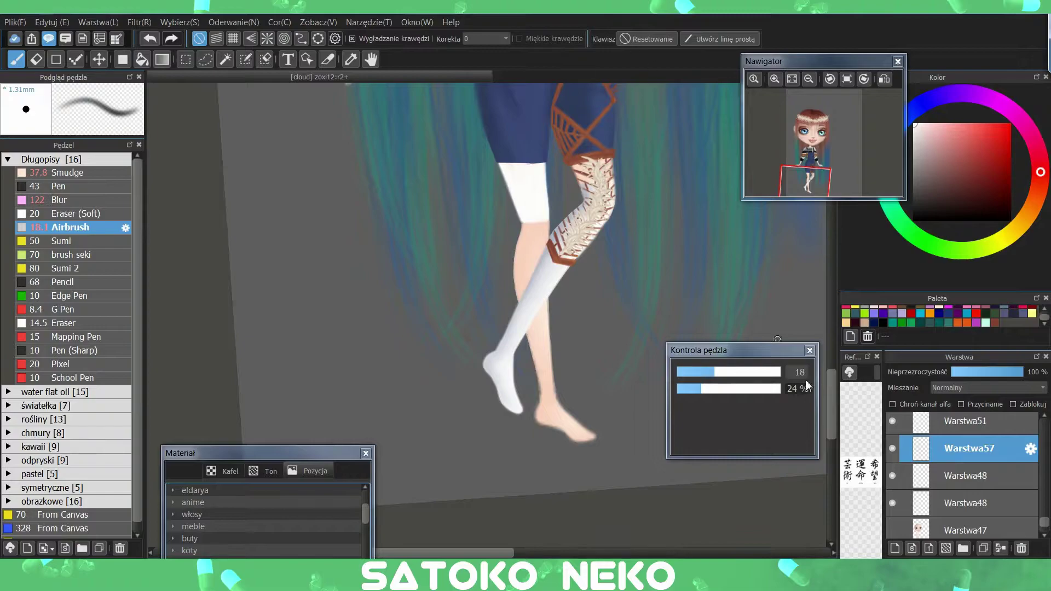
- On Warstwa57, protect the alpha channel and shade the white thigh stocking's edges pale blue-grey with the Airbrush at size 82 and 14%
mouse_move(714, 373)
mouse_down()
mouse_move(778, 389)
mouse_move(741, 372)
mouse_up()
key(ctrl+z)
key(ctrl+z)
click(906, 404)
drag(778, 389, 717, 389)
drag(510, 164, 526, 213)
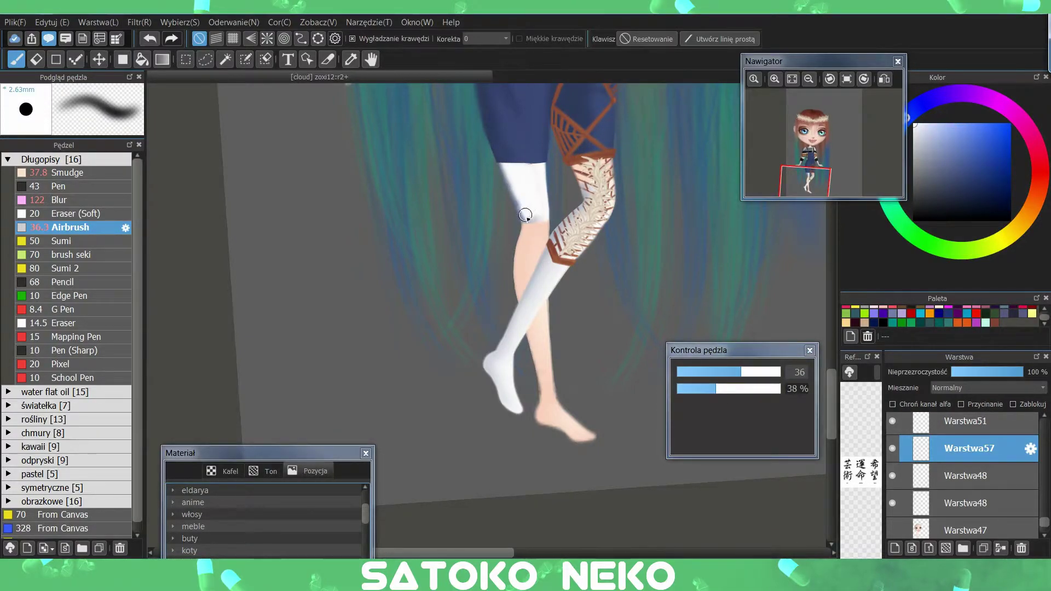
click(893, 404)
mouse_move(716, 389)
mouse_down()
mouse_move(691, 389)
mouse_move(764, 372)
mouse_up()
alt+click(534, 174)
scroll(815, 165, down, 3)
scroll(819, 159, up, 4)
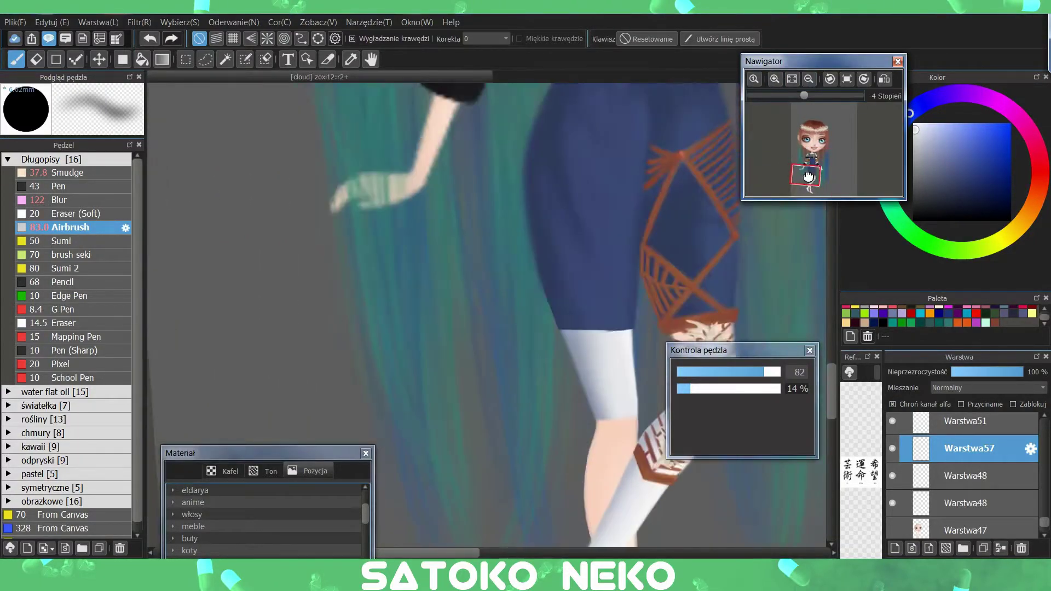
- Paint black stripes across the thigh stocking, and on Warstwa50 paint and blend a sampled brown band along the overalls' hem above it
mouse_move(828, 160)
mouse_down()
mouse_move(790, 92)
mouse_move(545, 256)
mouse_move(545, 283)
mouse_move(569, 282)
mouse_move(599, 303)
mouse_move(547, 296)
mouse_move(518, 266)
mouse_up()
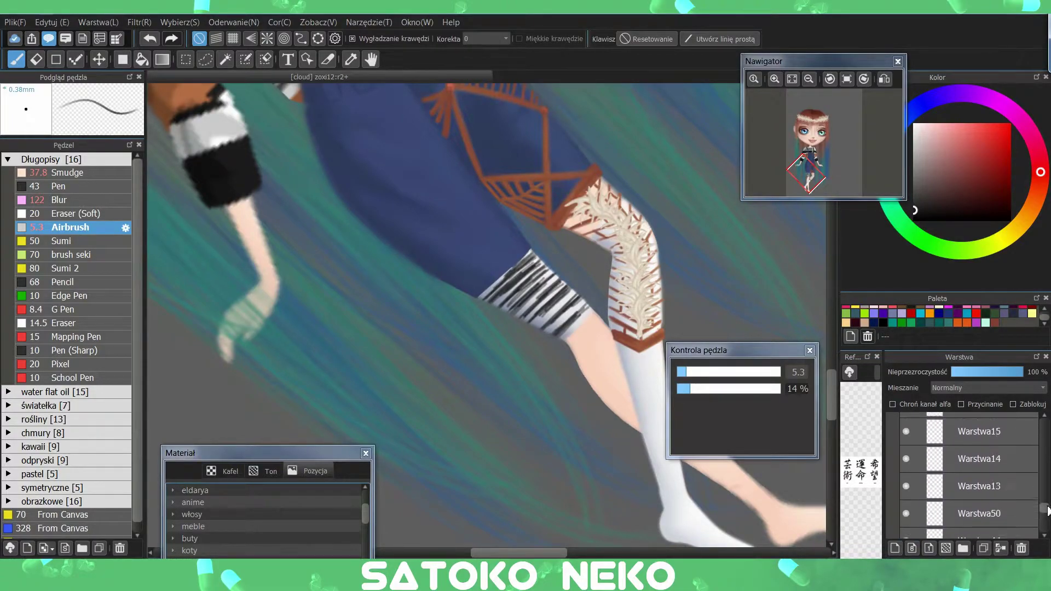
alt+click(563, 222)
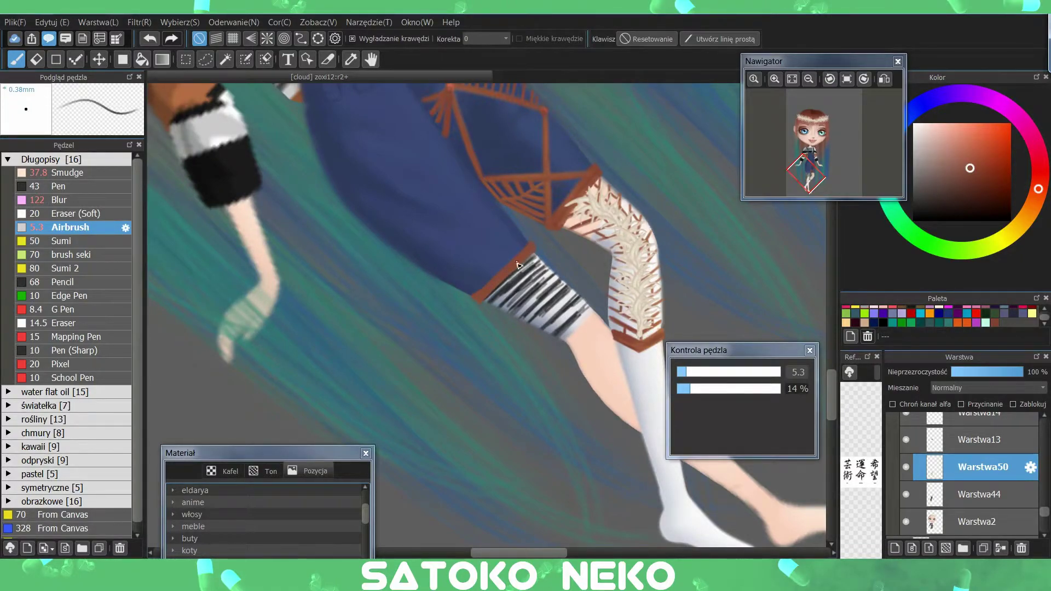
click(700, 372)
click(682, 389)
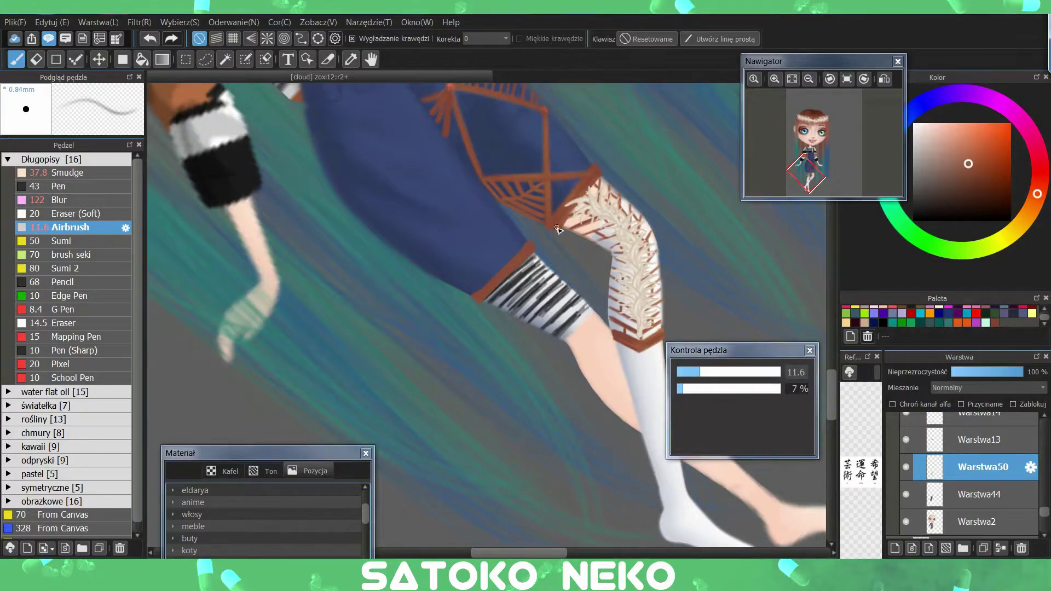
alt+click(529, 249)
alt+click(509, 268)
- Set the Airbrush size to 7 and paint thin slanted brown lines above both ends of the new hem band
click(847, 79)
click(792, 79)
scroll(596, 288, up, 5)
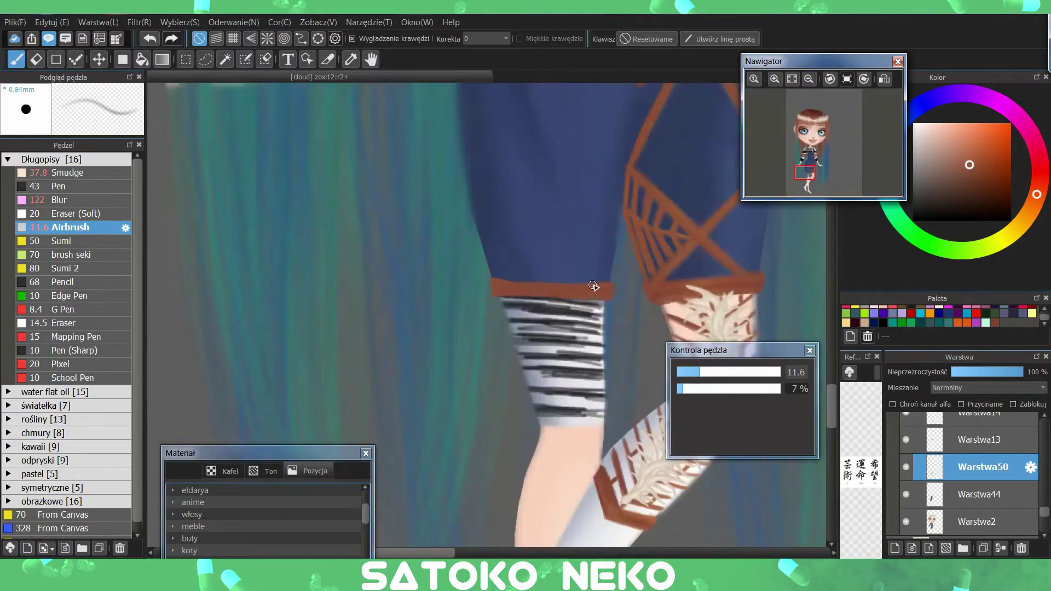
key(bracketleft)
key(bracketleft)
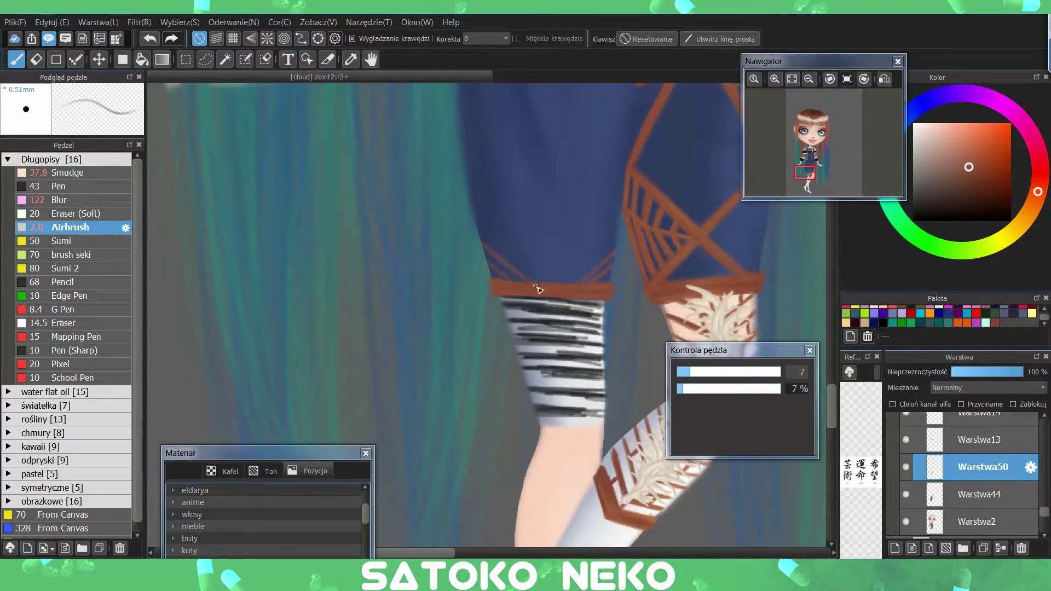
scroll(546, 285, down, 3)
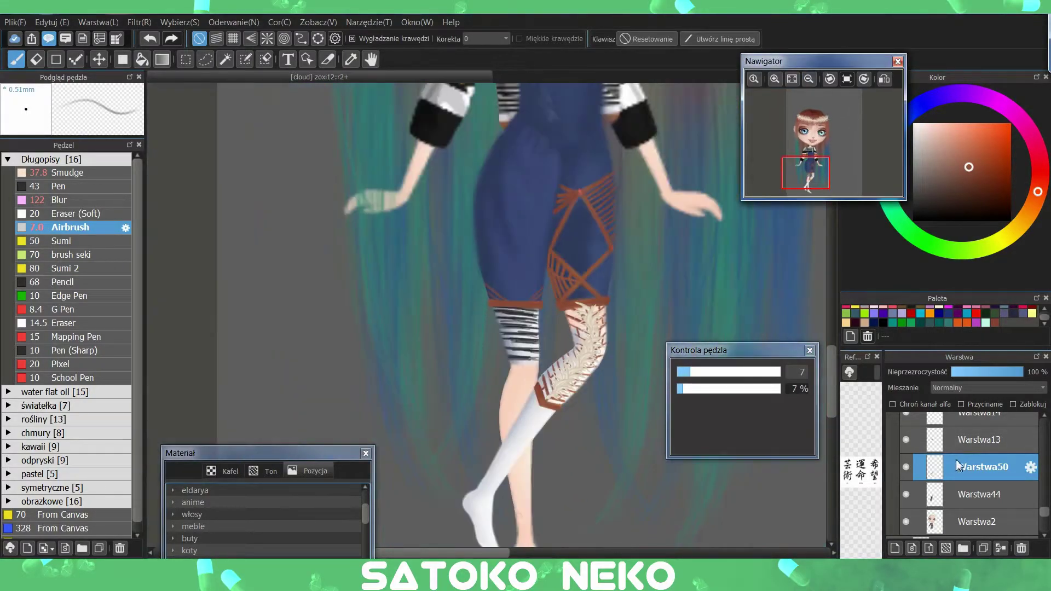
scroll(918, 443, up, 1)
click(809, 79)
click(809, 79)
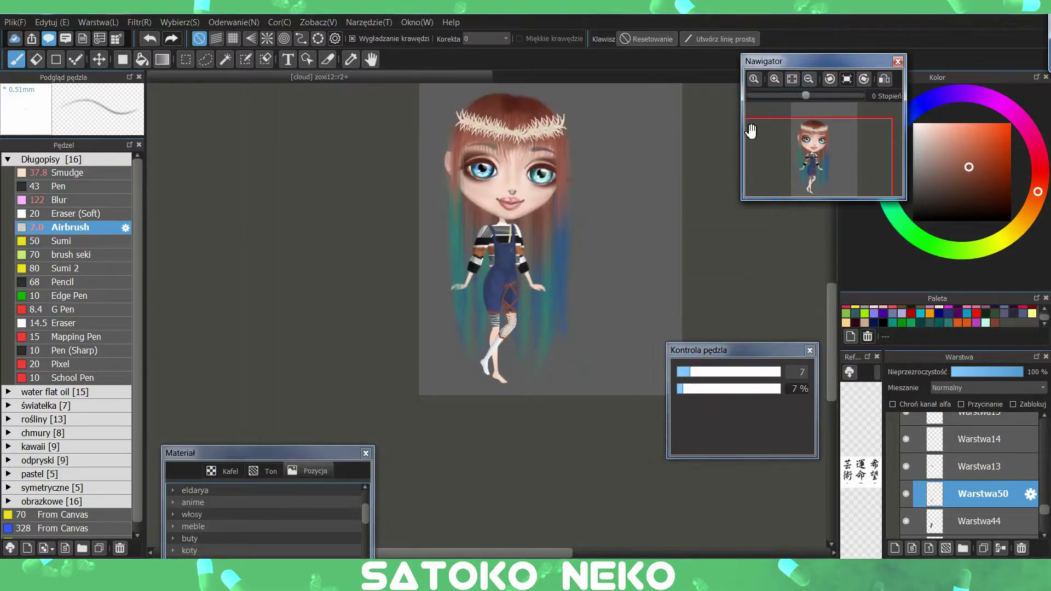
scroll(751, 131, up, 3)
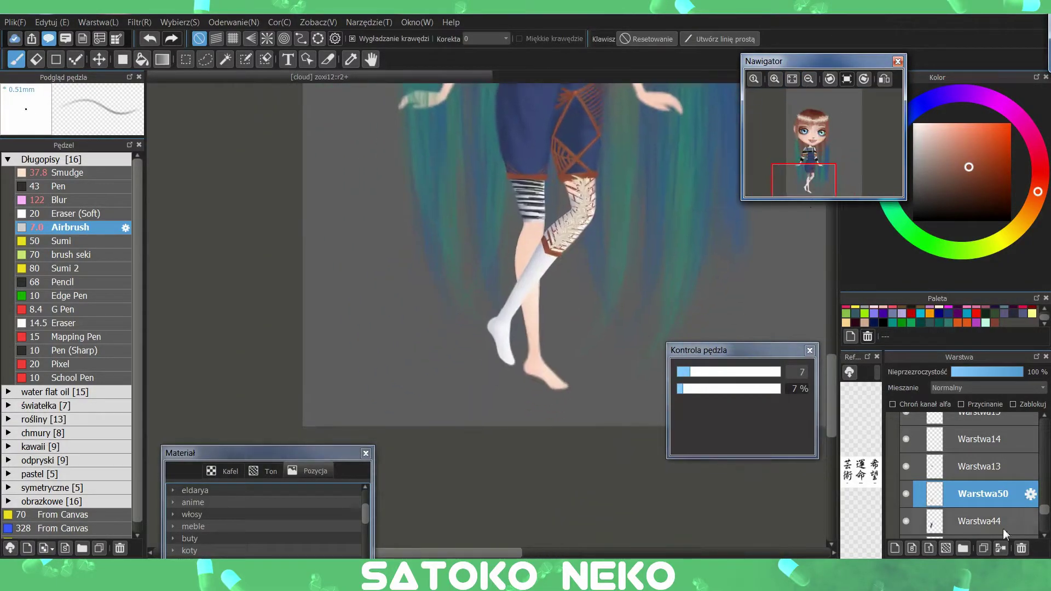
- Add a layer above Warstwa51 and paint a black shoe over the white-socked foot with the Airbrush
scroll(1046, 527, down, 5)
scroll(964, 471, up, 3)
click(969, 468)
scroll(493, 263, up, 2)
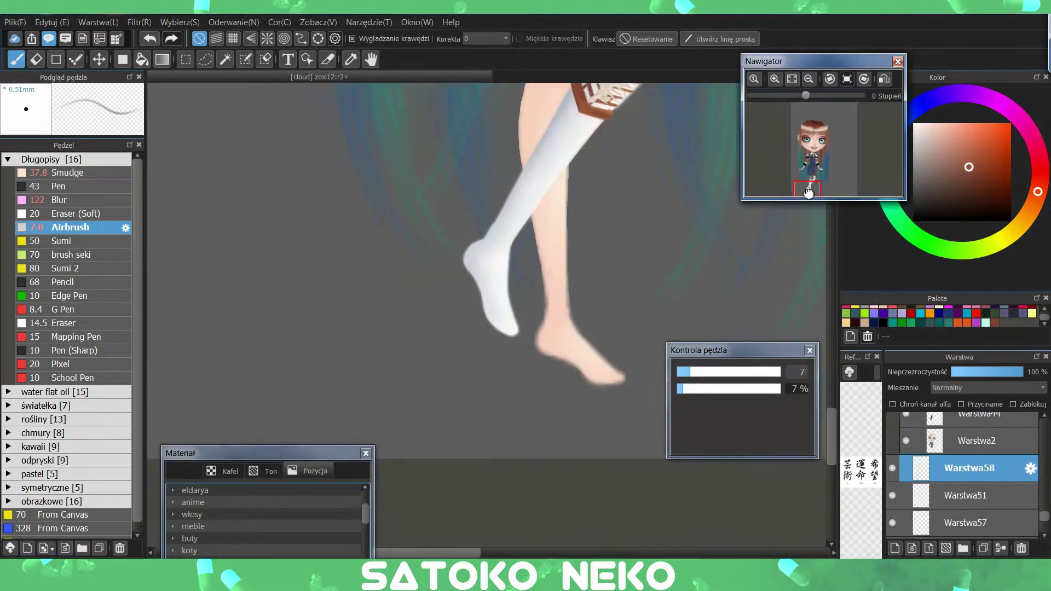
mouse_move(457, 264)
mouse_down()
mouse_move(479, 315)
mouse_move(501, 334)
mouse_up()
mouse_move(477, 229)
mouse_down()
mouse_move(495, 253)
mouse_move(502, 320)
mouse_move(493, 276)
mouse_move(465, 283)
mouse_move(449, 261)
mouse_move(478, 323)
mouse_up()
mouse_move(447, 261)
mouse_down()
mouse_move(483, 331)
mouse_move(457, 243)
mouse_move(486, 332)
mouse_move(497, 323)
mouse_move(456, 264)
mouse_move(484, 279)
mouse_move(459, 316)
mouse_up()
key(ctrl+z)
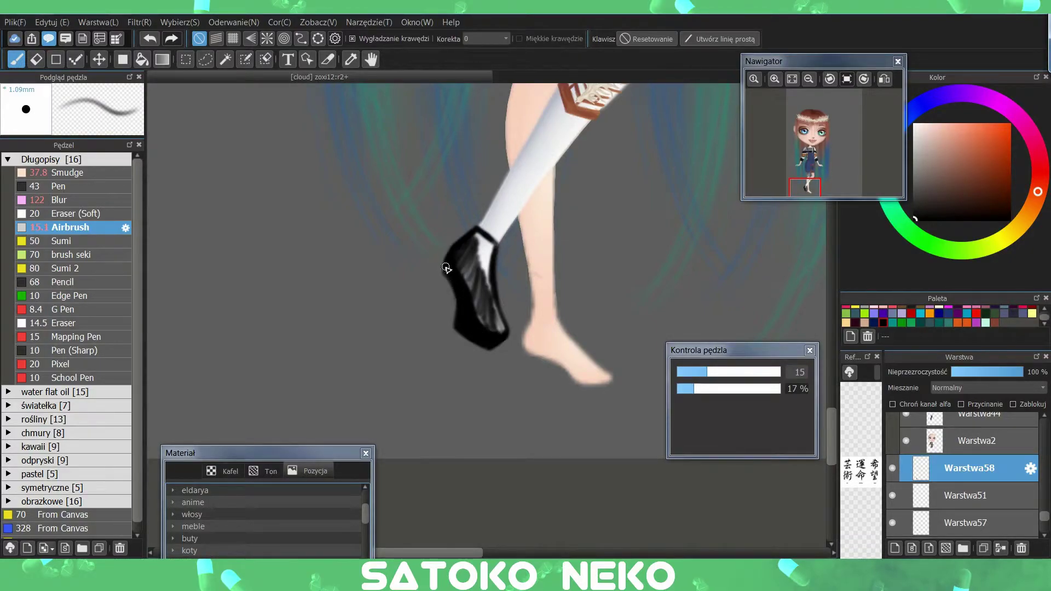
- Place a copy of the Warstwa29 branch ornament directly above Warstwa58 and move it beside the black shoe's heel
scroll(964, 476, up, 10)
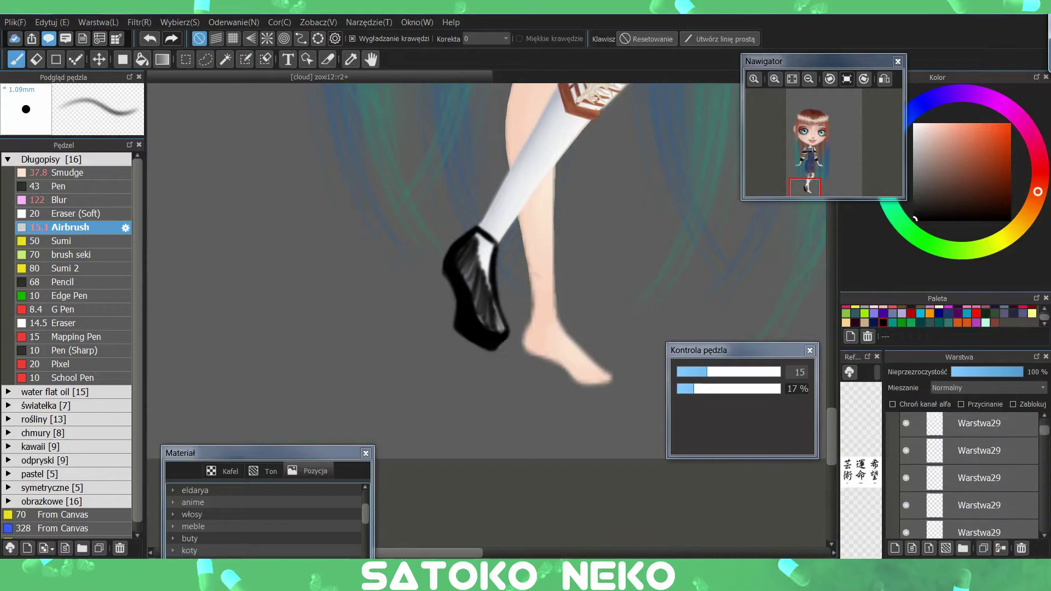
scroll(951, 468, down, 10)
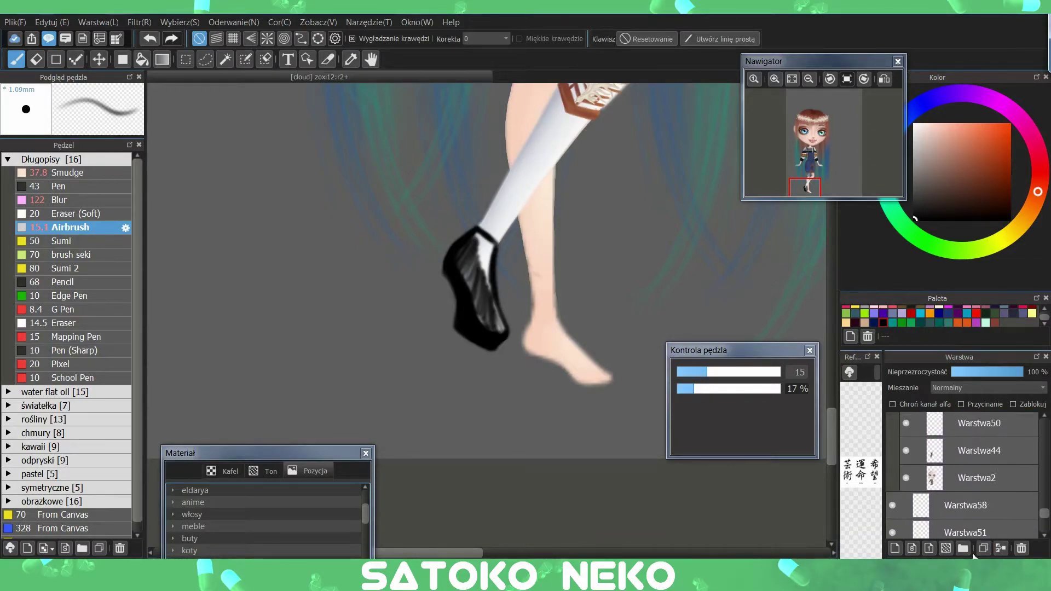
scroll(969, 445, up, 1)
click(958, 447)
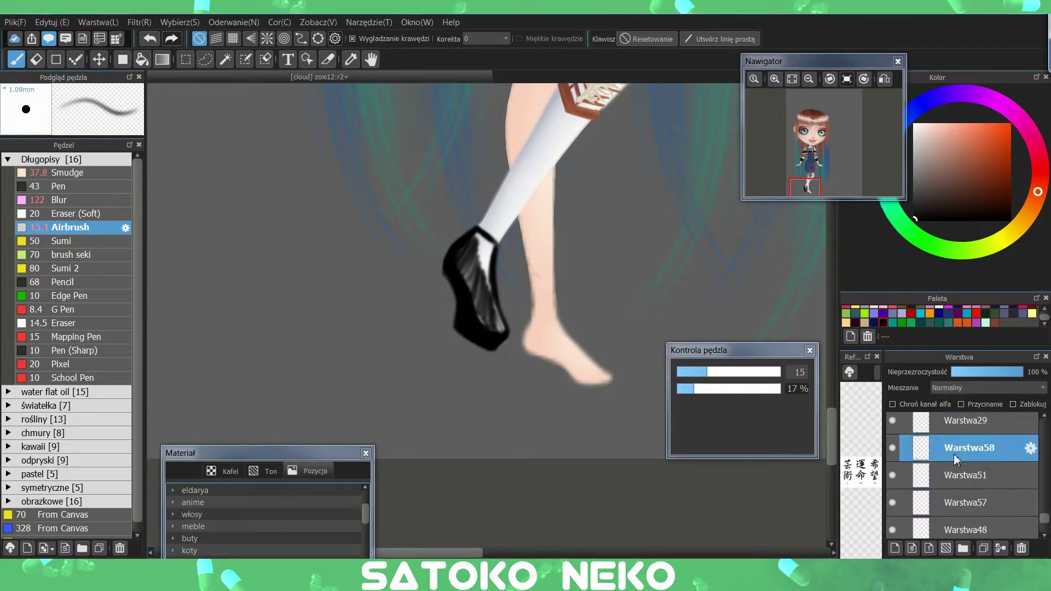
key(v)
click(808, 79)
scroll(657, 153, down, 2)
scroll(493, 350, up, 4)
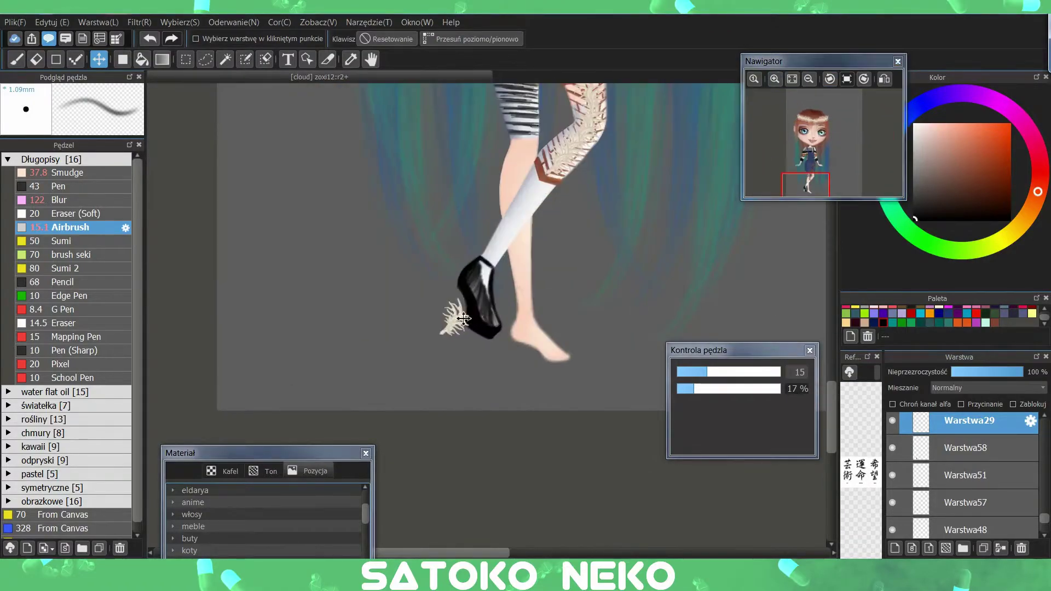
- Transform the branch ornament, rotating and shifting it to sit against the back of the shoe
key(ctrl+t)
scroll(701, 159, up, 2)
drag(394, 306, 386, 219)
key(Return)
- On Warstwa58, fill the remaining gaps in the shoe with black
click(965, 447)
key(b)
mouse_move(465, 271)
mouse_down()
mouse_move(476, 323)
mouse_move(486, 251)
mouse_move(455, 258)
mouse_up()
scroll(465, 247, down, 3)
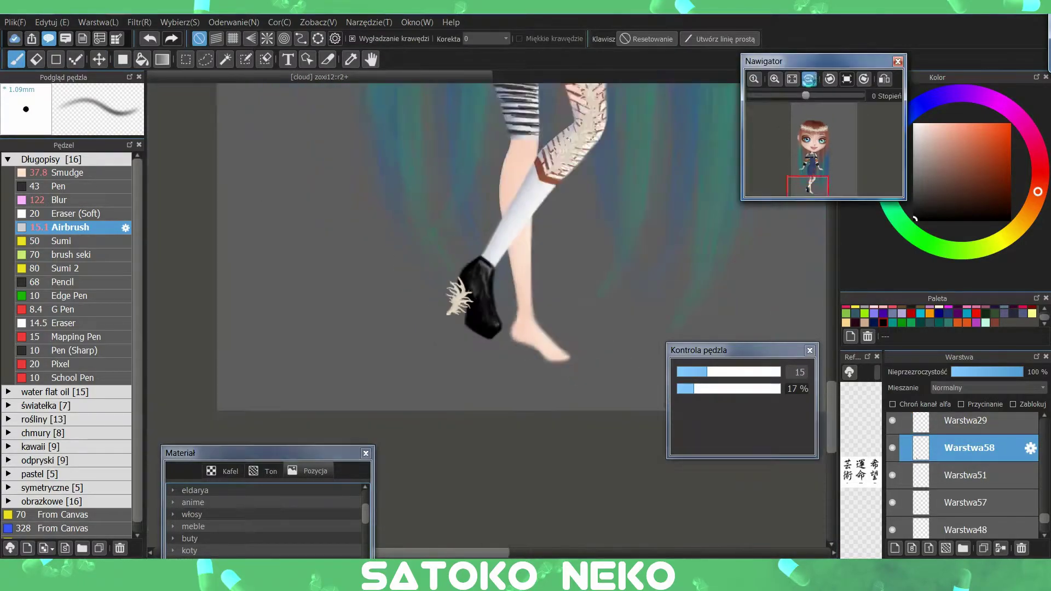
- Paint the shoe's upper reddish brown, leaving the sole and heel edge black
scroll(465, 246, up, 3)
key(bracketright)
mouse_move(471, 318)
mouse_down()
mouse_move(455, 249)
mouse_move(495, 284)
mouse_move(447, 179)
mouse_move(453, 152)
mouse_move(530, 347)
mouse_move(633, 276)
mouse_move(458, 210)
mouse_move(510, 345)
mouse_move(444, 263)
mouse_move(429, 196)
mouse_move(493, 184)
mouse_move(460, 159)
mouse_move(488, 164)
mouse_move(493, 218)
mouse_up()
click(904, 405)
key(bracketleft)
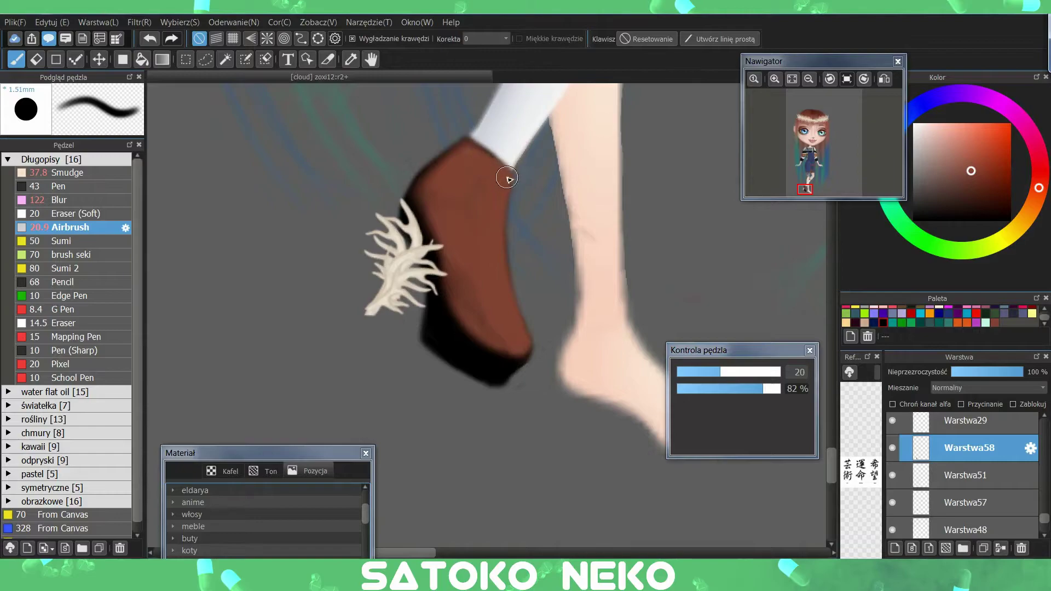
- Protect Warstwa58's alpha and shade the brown upper's edges with sampled dark and brown tones, using the Airbrush at size 45 and 31%
alt+click(539, 366)
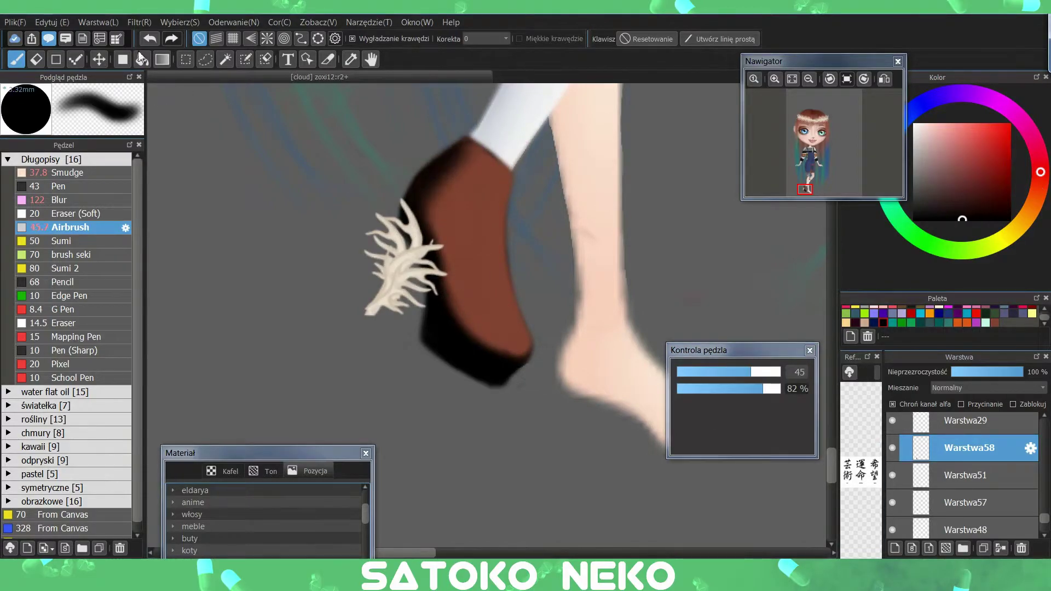
mouse_move(465, 150)
mouse_down()
mouse_move(430, 176)
mouse_move(447, 280)
mouse_move(462, 159)
mouse_move(504, 204)
mouse_move(492, 336)
mouse_move(505, 285)
mouse_up()
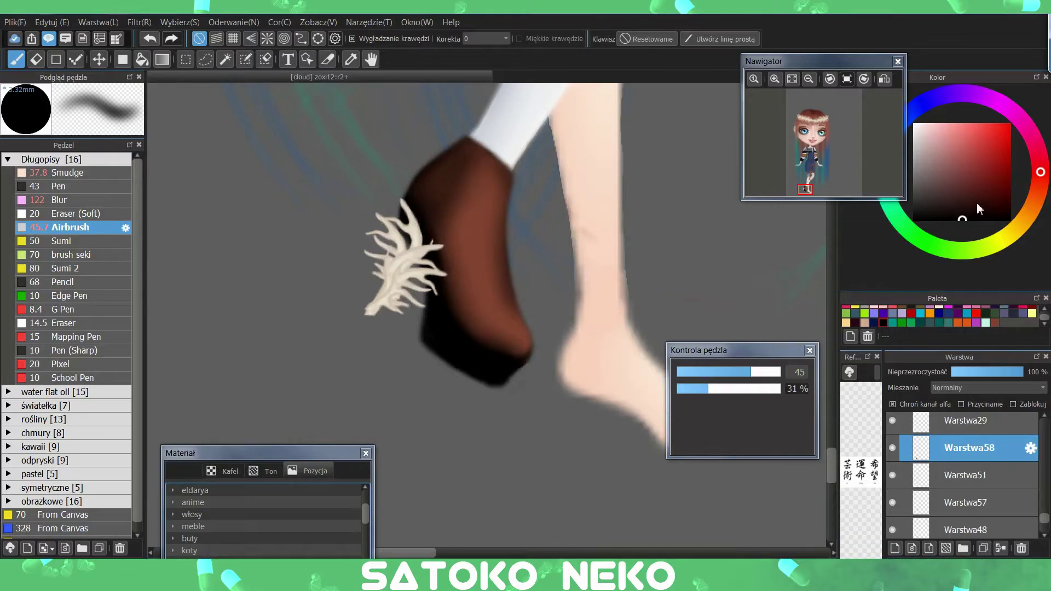
alt+click(469, 193)
mouse_move(481, 329)
mouse_down()
mouse_move(525, 353)
mouse_move(528, 331)
mouse_up()
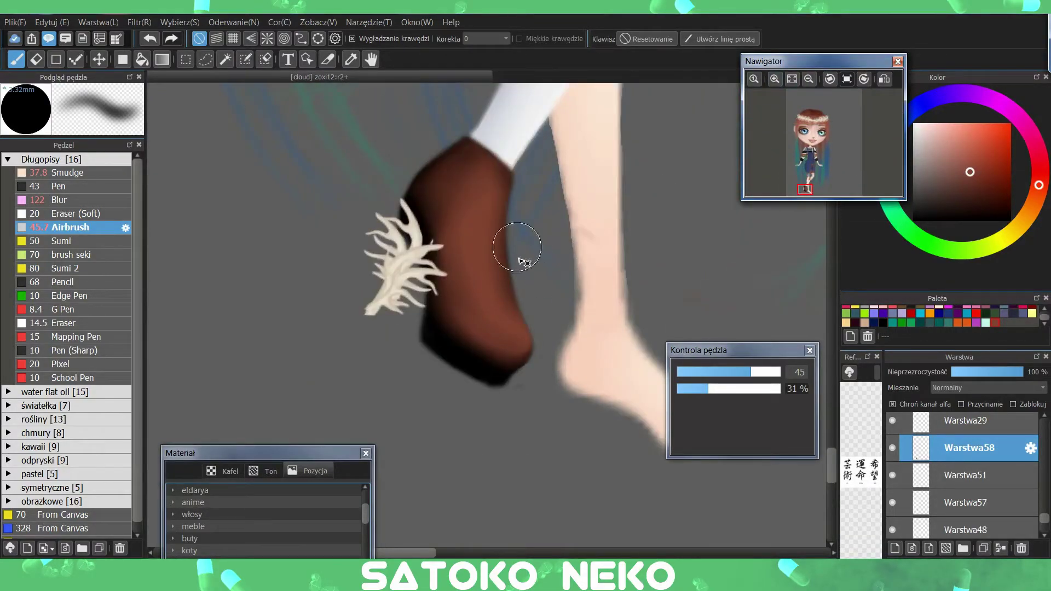
- Pick a dark brown, set the Airbrush size to 12.6, and paint the shoe's tongue seam and toe-cap seam
click(972, 195)
key(bracketleft)
key(bracketleft)
key(bracketleft)
mouse_move(482, 229)
mouse_down()
mouse_move(494, 311)
mouse_move(472, 334)
mouse_move(485, 320)
mouse_move(485, 282)
mouse_up()
drag(489, 159, 480, 178)
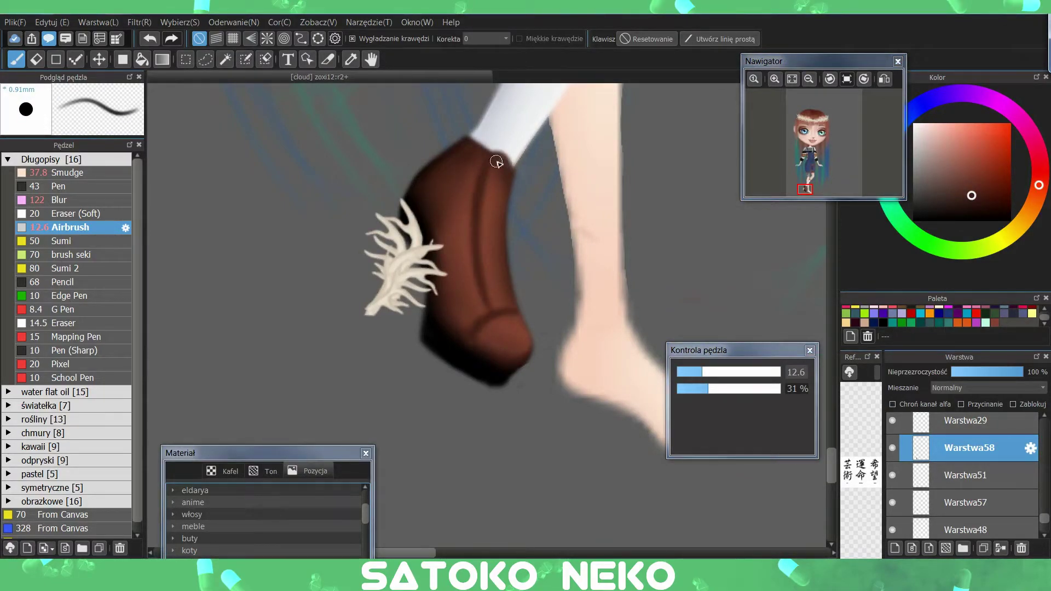
- Refine the shoe's sole and toe edge with black, the eraser and sampled browns, and soften the shading around the toe cap
alt+click(434, 334)
key(e)
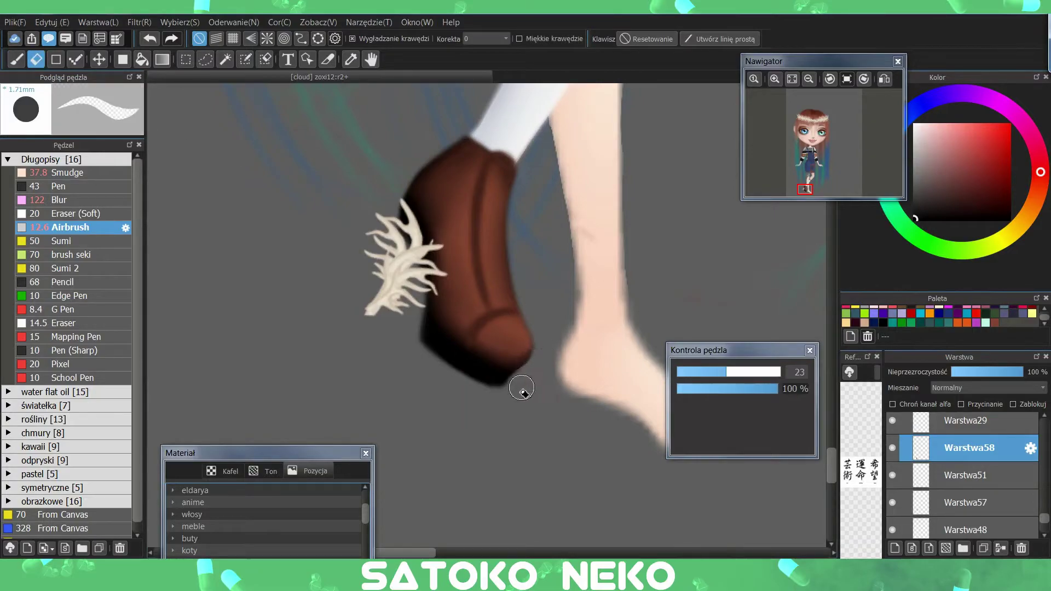
key(b)
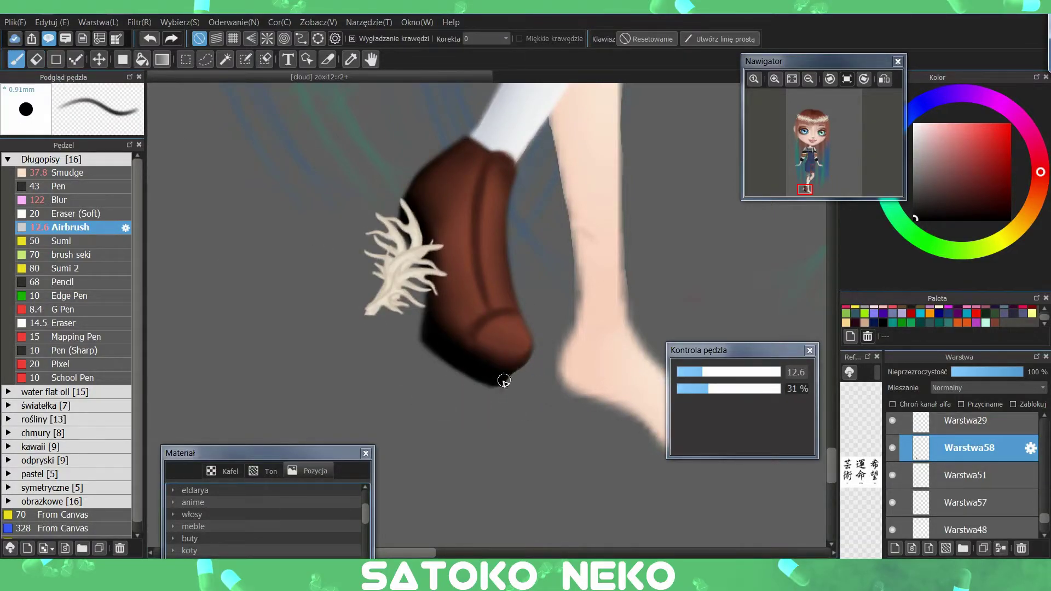
alt+click(499, 359)
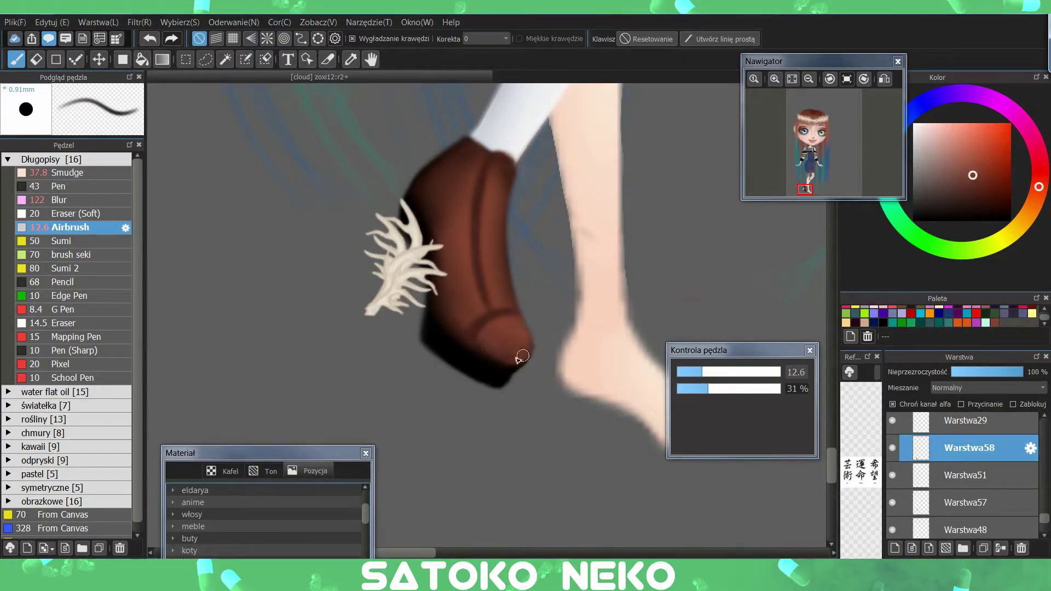
alt+click(456, 334)
drag(457, 334, 476, 322)
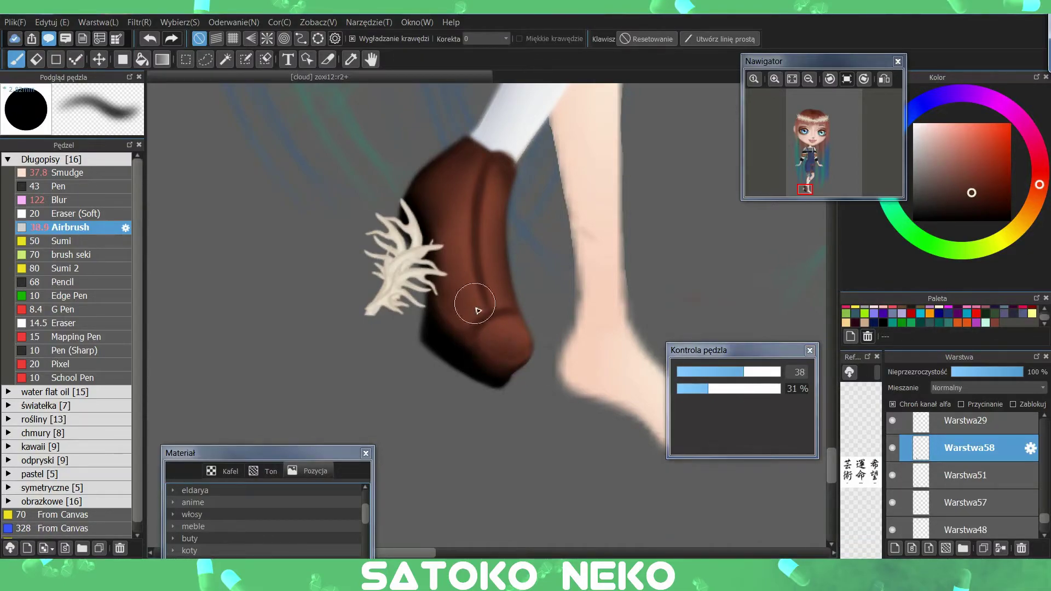
- Paint lighter brown highlights on the toe cap and upper with the Airbrush at size 18, blending with sampled browns
click(864, 322)
click(714, 371)
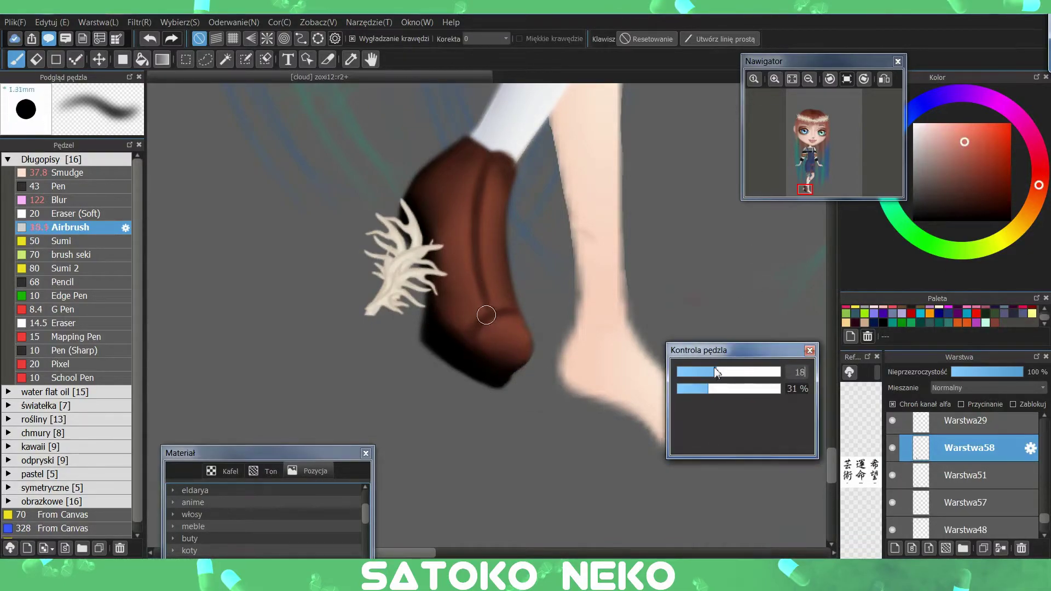
scroll(583, 333, down, 3)
scroll(512, 329, up, 3)
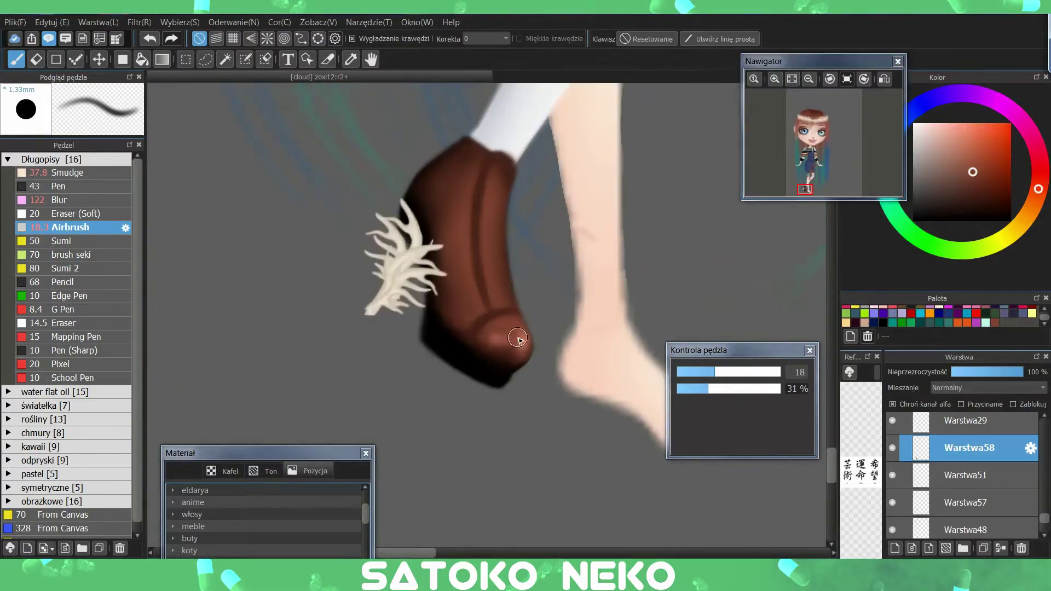
alt+click(475, 299)
alt+click(475, 241)
drag(482, 248, 483, 185)
drag(482, 255, 483, 189)
- Sample a dark brown, set the Airbrush size to 4, and paint thin criss-cross lines down the shoe's tongue
alt+click(486, 329)
key(bracketleft)
key(bracketleft)
key(bracketleft)
key(bracketleft)
key(bracketleft)
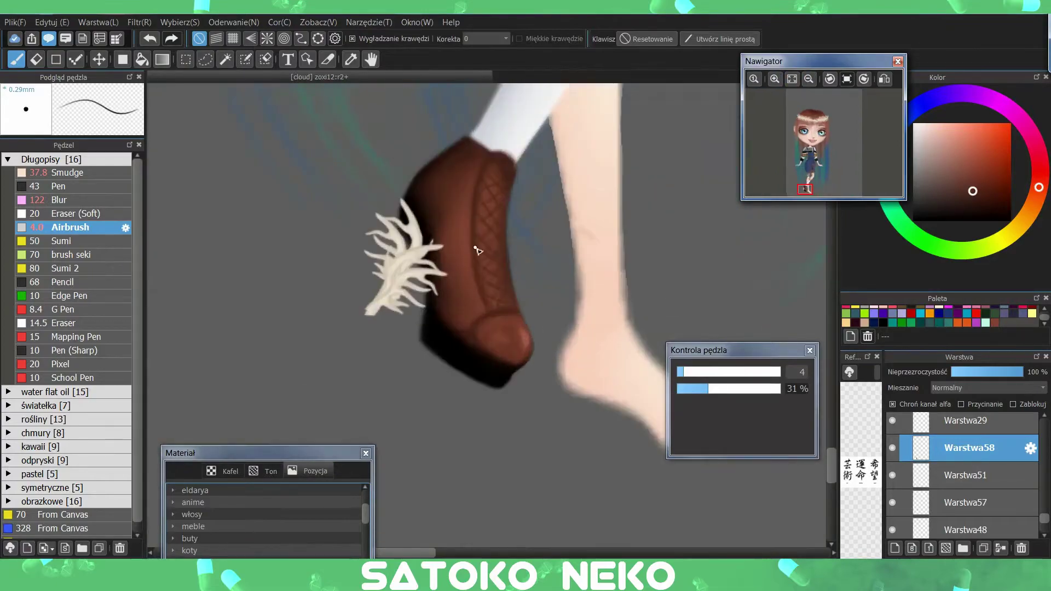
- Enlarge the Airbrush and paint thick black crossed laces down the front of the shoe
key(bracketright)
key(bracketright)
key(ctrl+Left)
mouse_move(420, 247)
mouse_down()
mouse_move(415, 293)
mouse_move(418, 247)
mouse_move(449, 305)
mouse_move(455, 273)
mouse_up()
mouse_move(401, 230)
mouse_down()
mouse_move(378, 264)
mouse_move(404, 233)
mouse_move(385, 265)
mouse_move(401, 240)
mouse_up()
mouse_move(473, 282)
mouse_down()
mouse_move(468, 315)
mouse_move(488, 288)
mouse_up()
drag(789, 96, 817, 96)
- Refine the lace ends and eyelets with black and sampled browns, using the Airbrush at size 4.3, then 9.8 at 13%
key(bracketleft)
key(bracketleft)
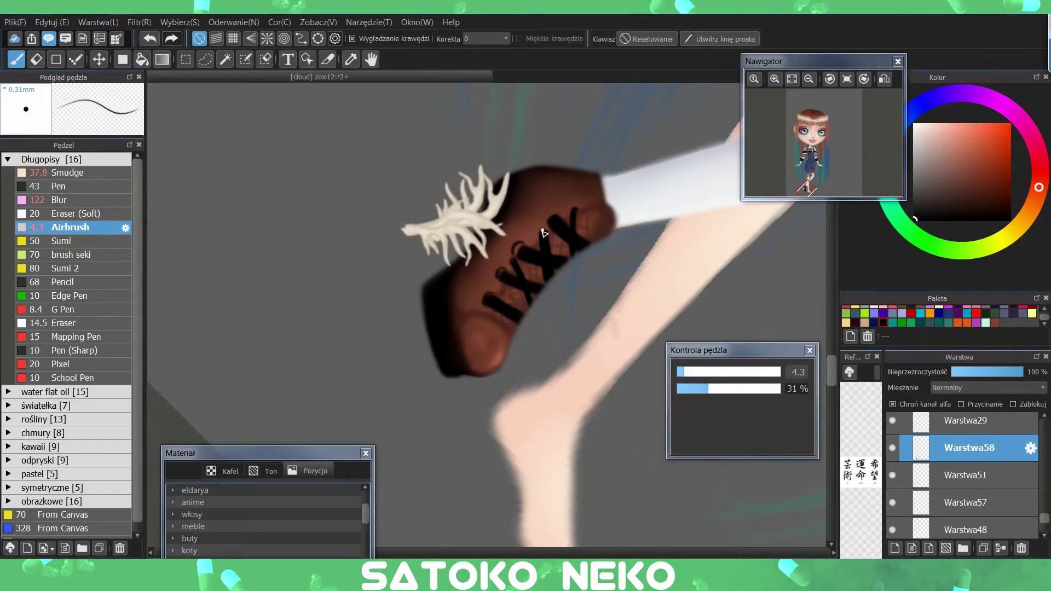
alt+click(504, 275)
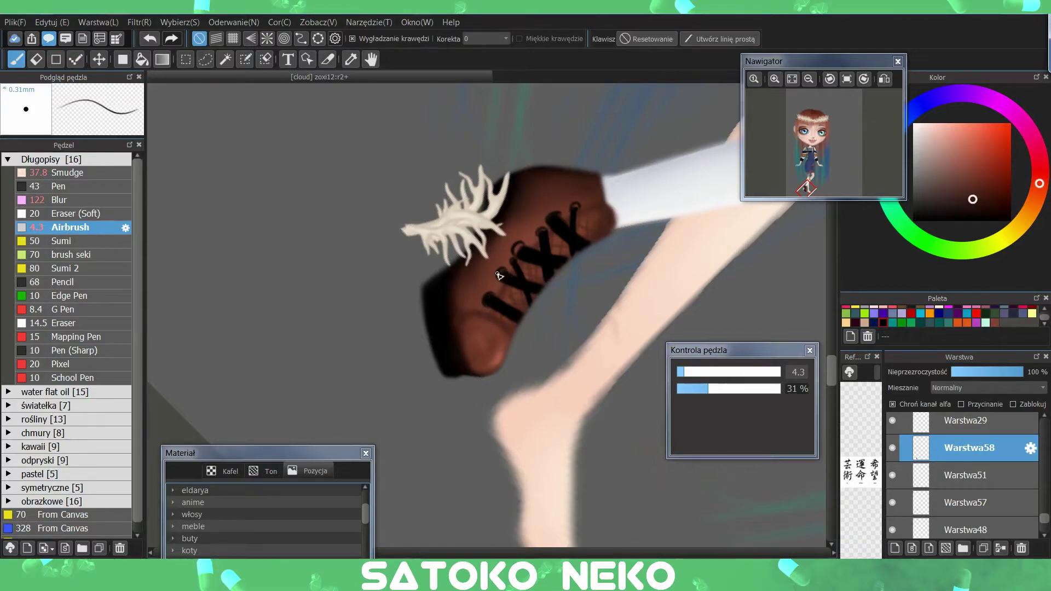
alt+click(574, 215)
key(bracketright)
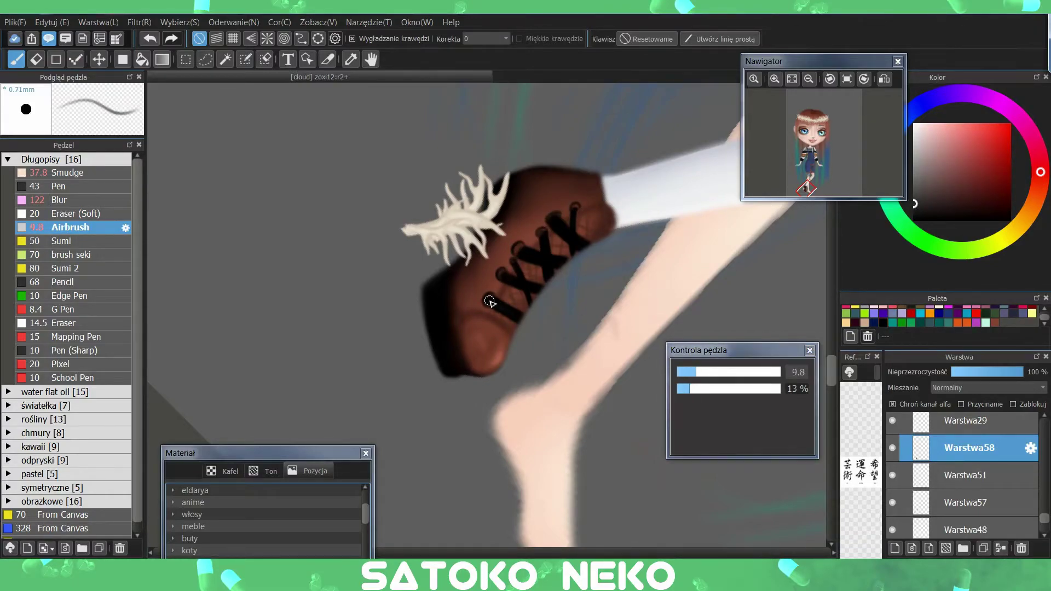
alt+click(509, 249)
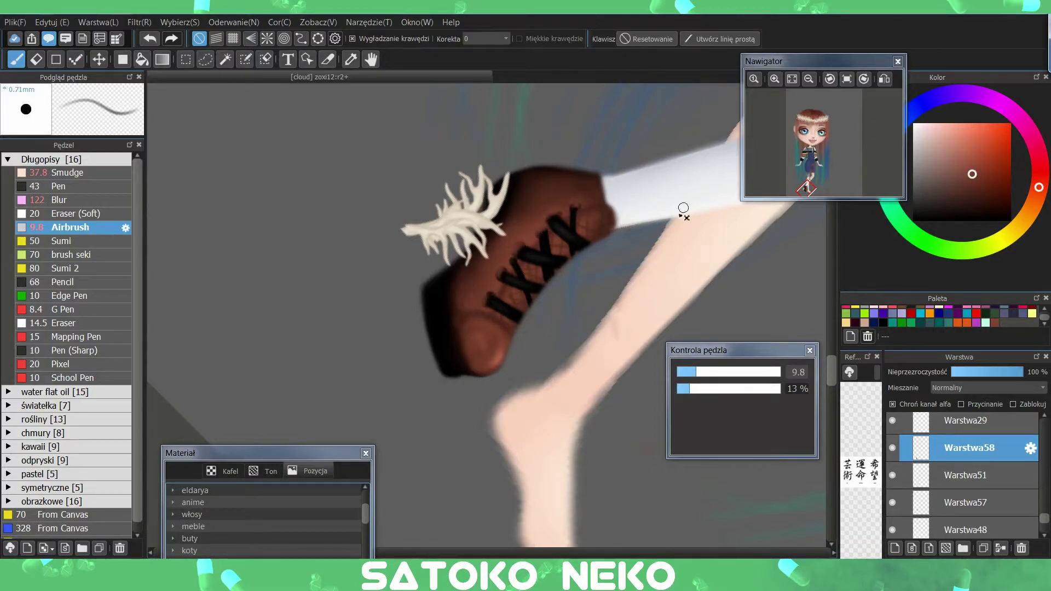
- Reshape the brown shoe slightly around its laces with Mesh Transform and apply it
click(792, 79)
scroll(517, 352, up, 3)
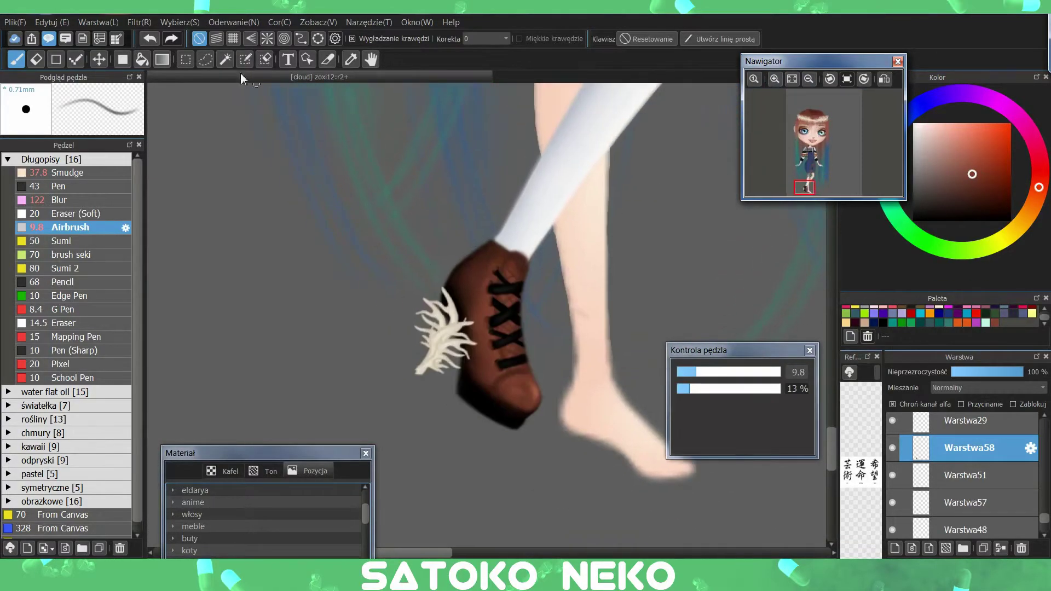
key(alt+s)
click(284, 101)
drag(492, 315, 502, 320)
drag(492, 264, 503, 262)
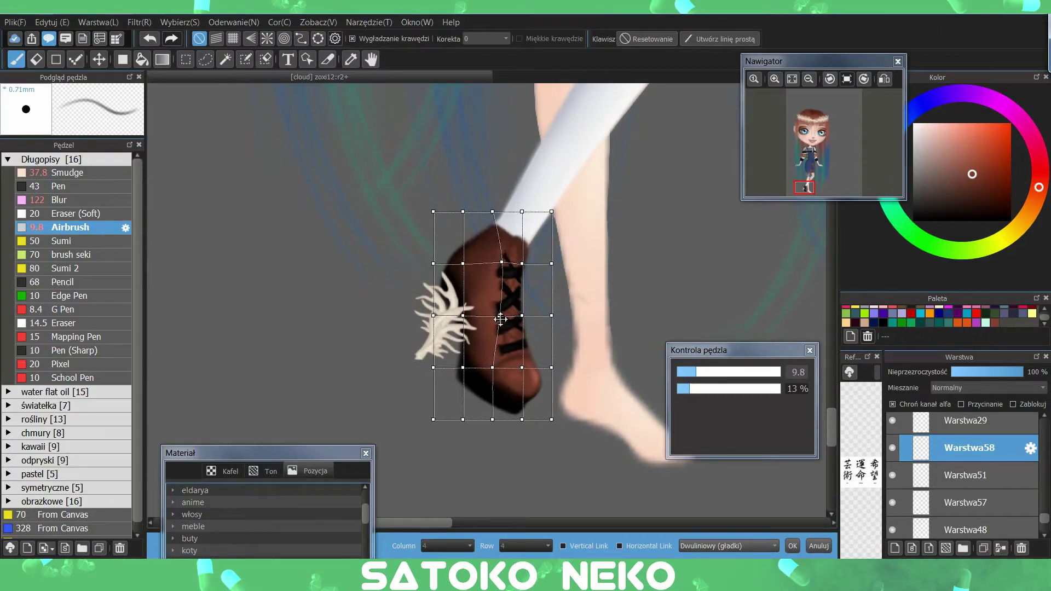
click(793, 546)
- Touch up the shoe's ankle and upper with browns sampled from it, using the Airbrush at sizes 8.5 and 15
alt+click(513, 255)
key(bracketleft)
key(bracketleft)
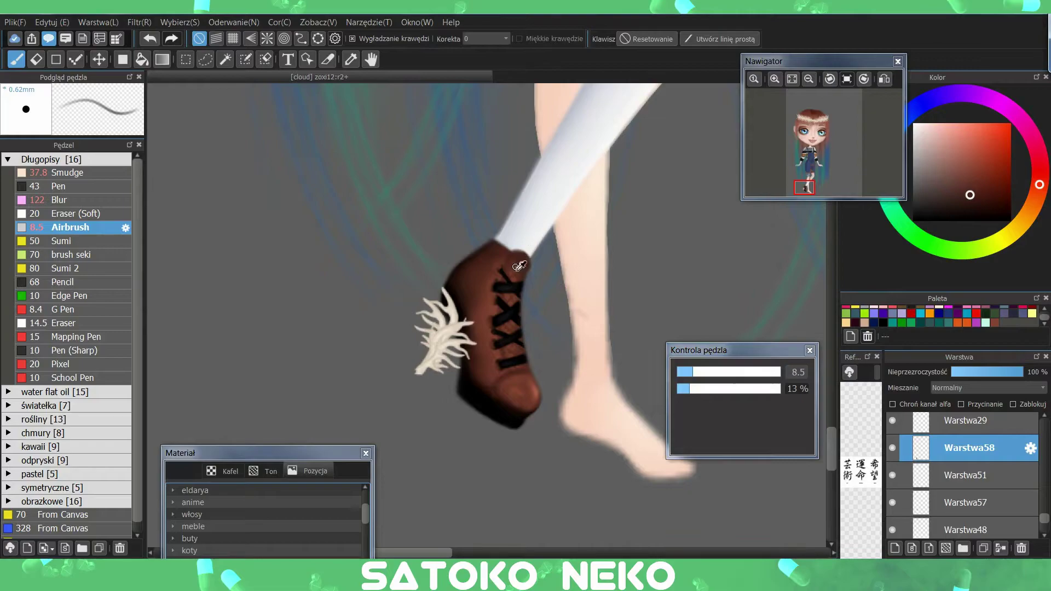
alt+click(520, 266)
key(bracketright)
key(bracketright)
key(bracketright)
alt+click(486, 288)
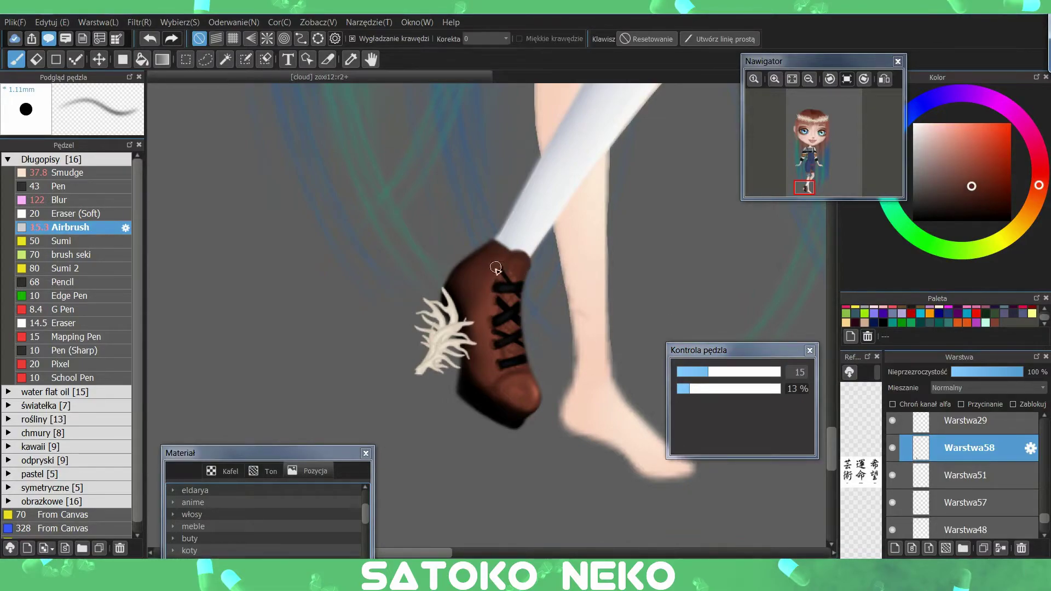
- Transform the branch-like ornament at the back of the shoe and merge its layer down into the shoe layer
scroll(487, 283, down, 4)
scroll(493, 328, up, 4)
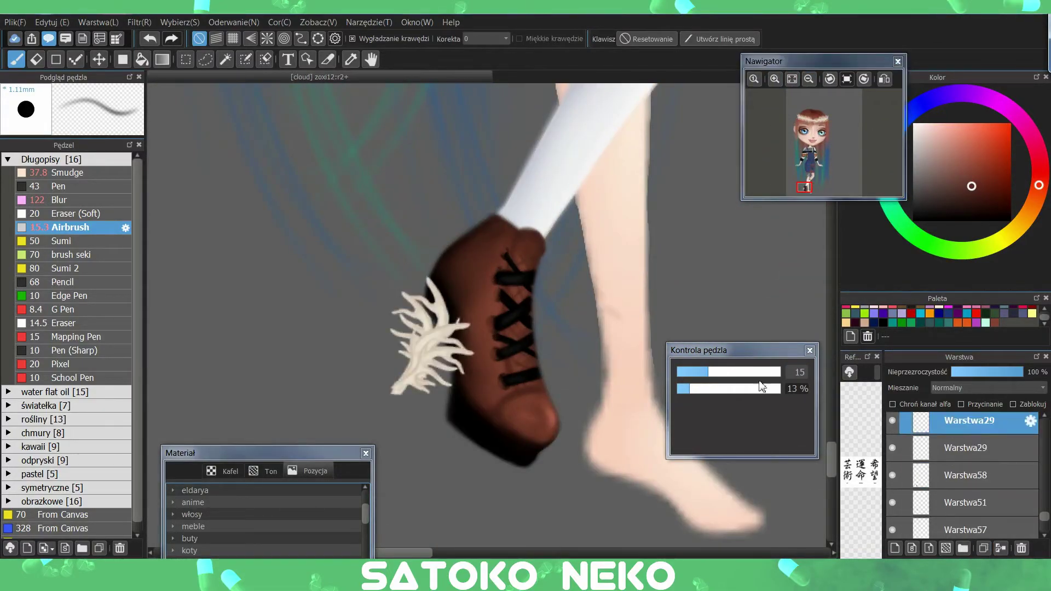
key(ctrl+t)
drag(438, 306, 542, 202)
key(Return)
scroll(493, 274, down, 3)
click(1001, 548)
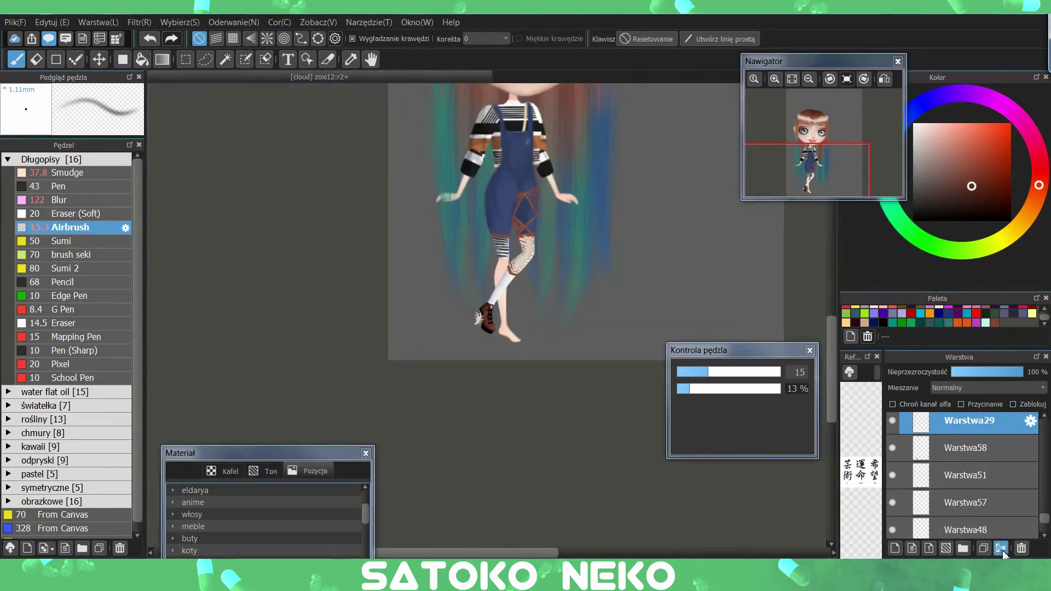
- Transform the duplicated shoe with its ornament so that it covers the second bare foot
click(180, 22)
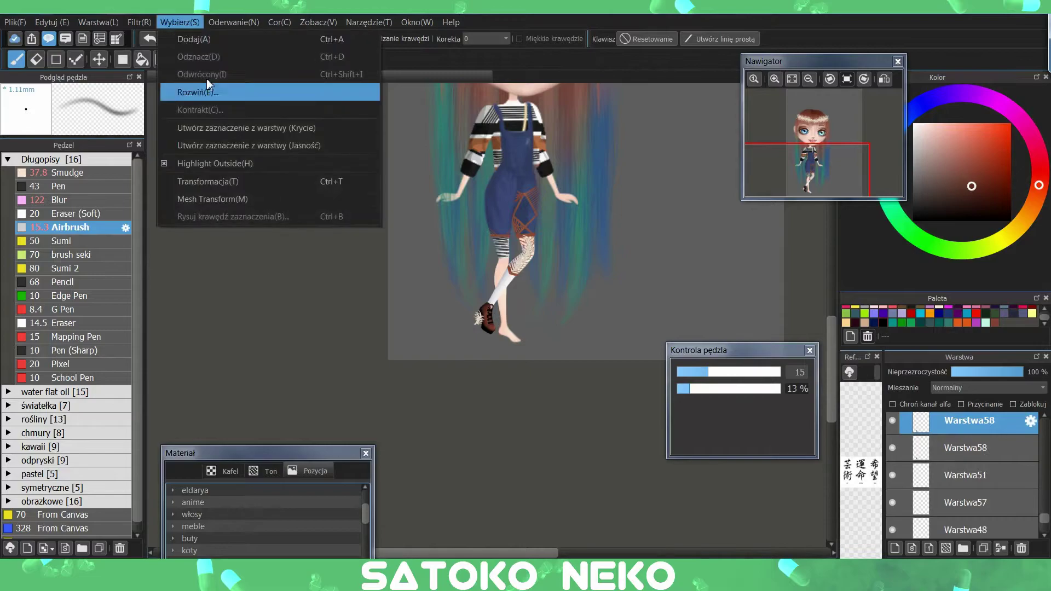
click(195, 40)
key(ctrl+t)
drag(501, 309, 517, 321)
click(793, 546)
scroll(752, 171, down, 3)
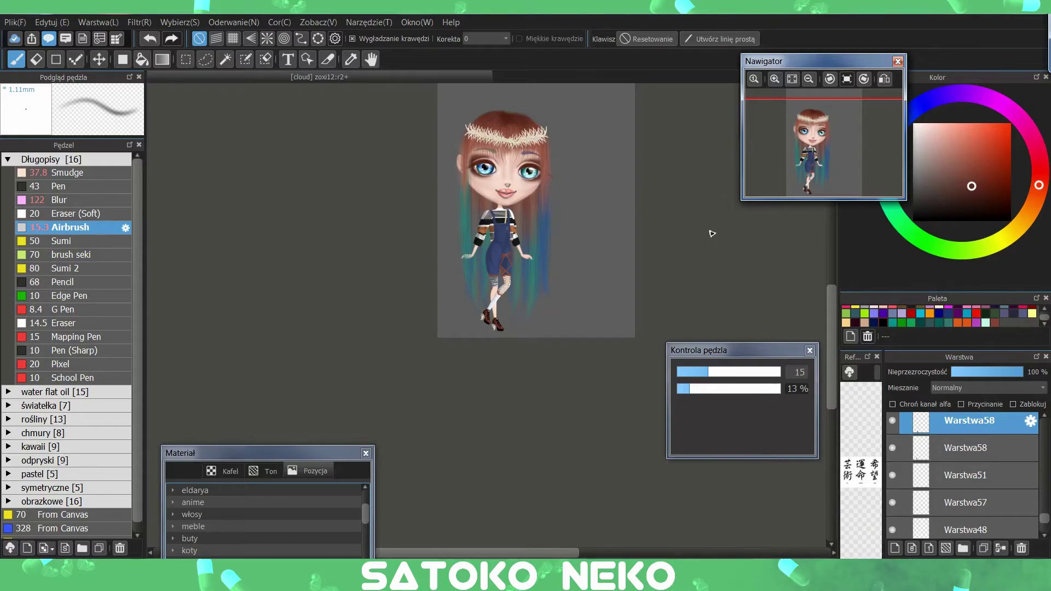
scroll(773, 137, up, 3)
scroll(764, 117, down, 2)
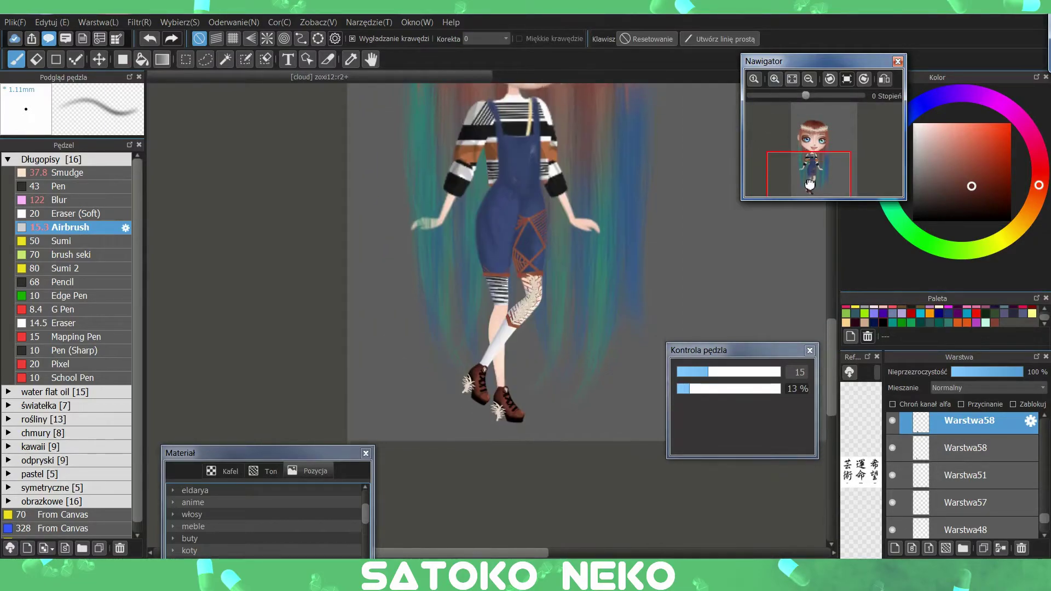
- Adjust the hue, saturation and lightness of the lattice layer Warstwa50
scroll(969, 477, down, 5)
click(983, 483)
click(139, 22)
click(229, 52)
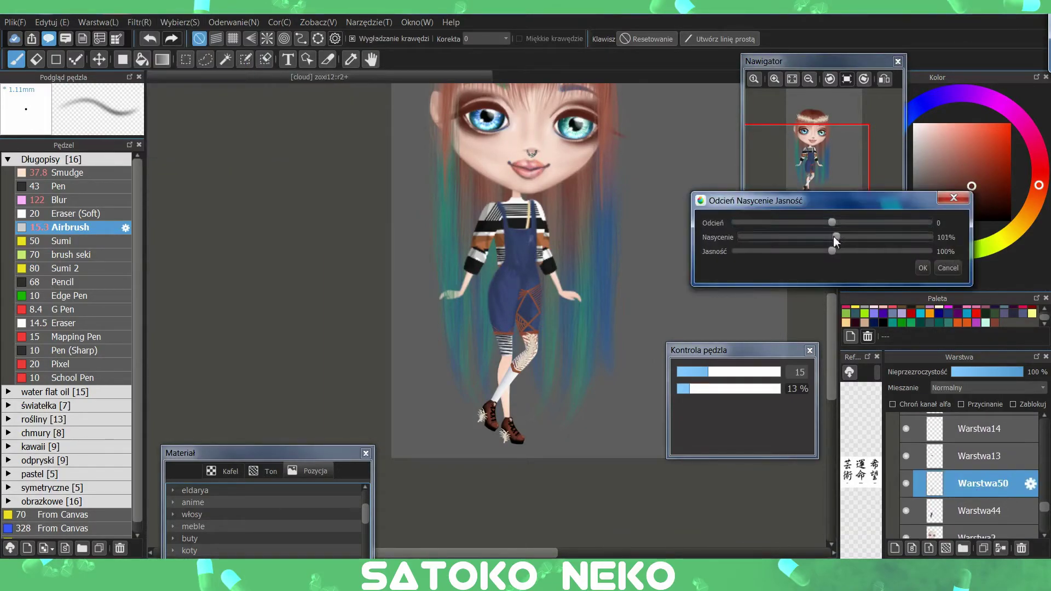
click(918, 266)
- Add a clipped layer in Color mode above Warstwa2 and recolour the sweater's orange stripes brown with the Airbrush at size 82
scroll(773, 147, up, 2)
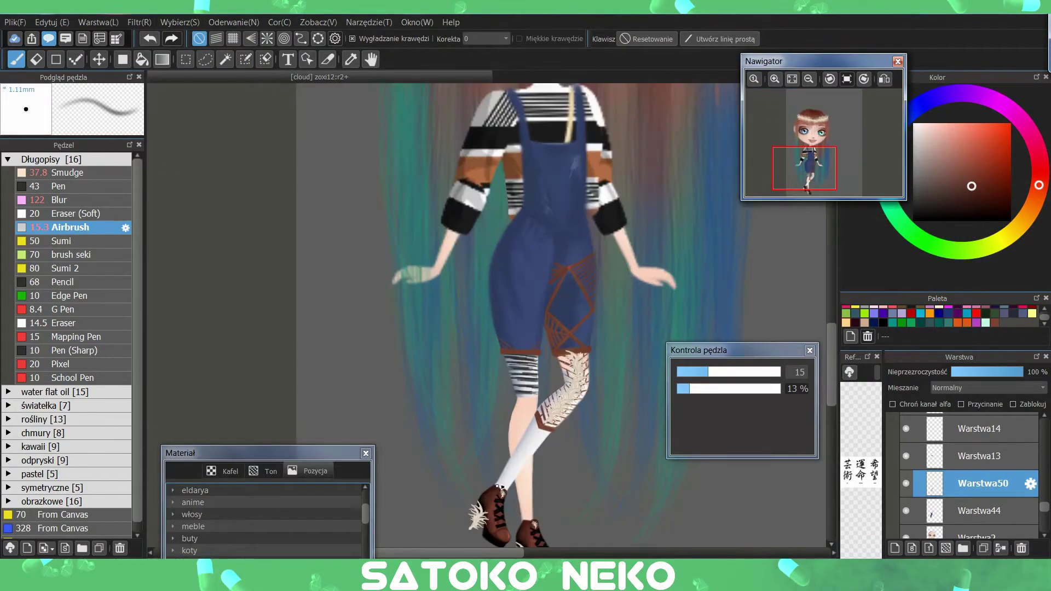
click(980, 536)
click(895, 548)
click(984, 403)
click(980, 388)
click(964, 515)
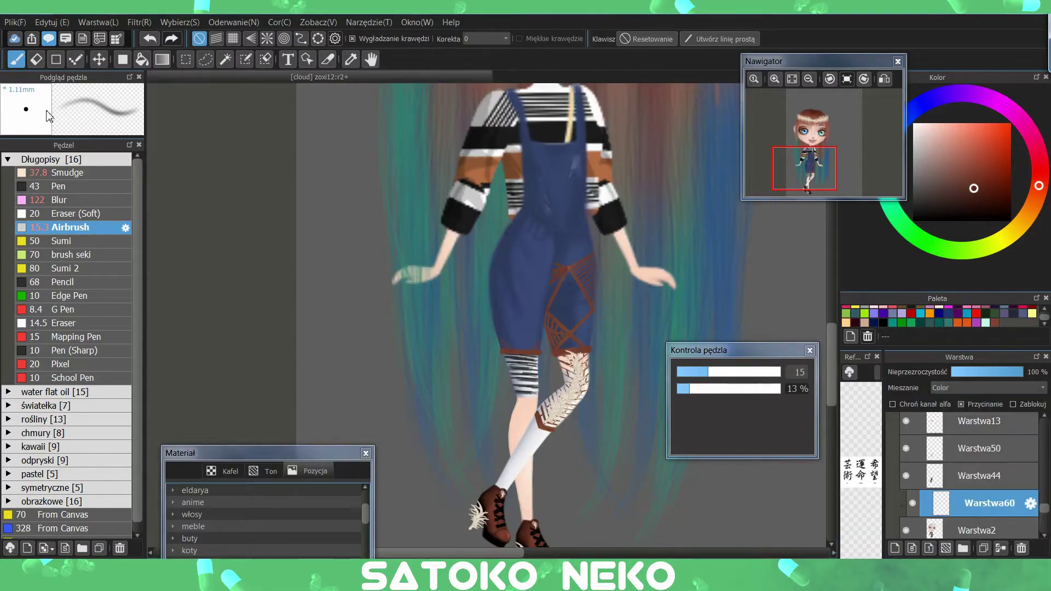
drag(709, 372, 764, 372)
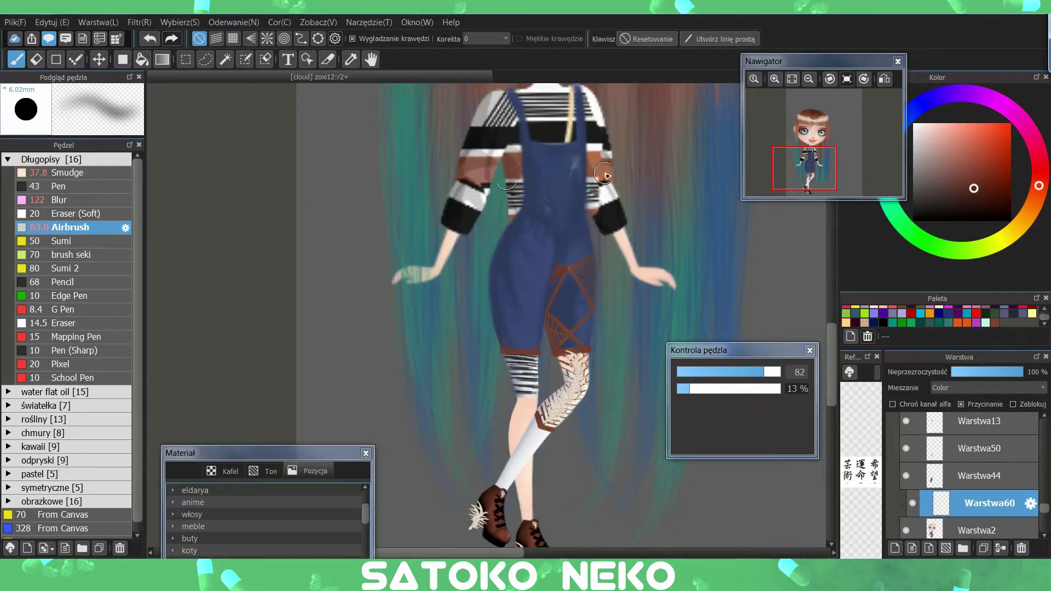
- Add another clipped layer in Multiply mode and darken the sweater's brown stripes with the Airbrush at sizes 82 and 41
key(ctrl+shift+n)
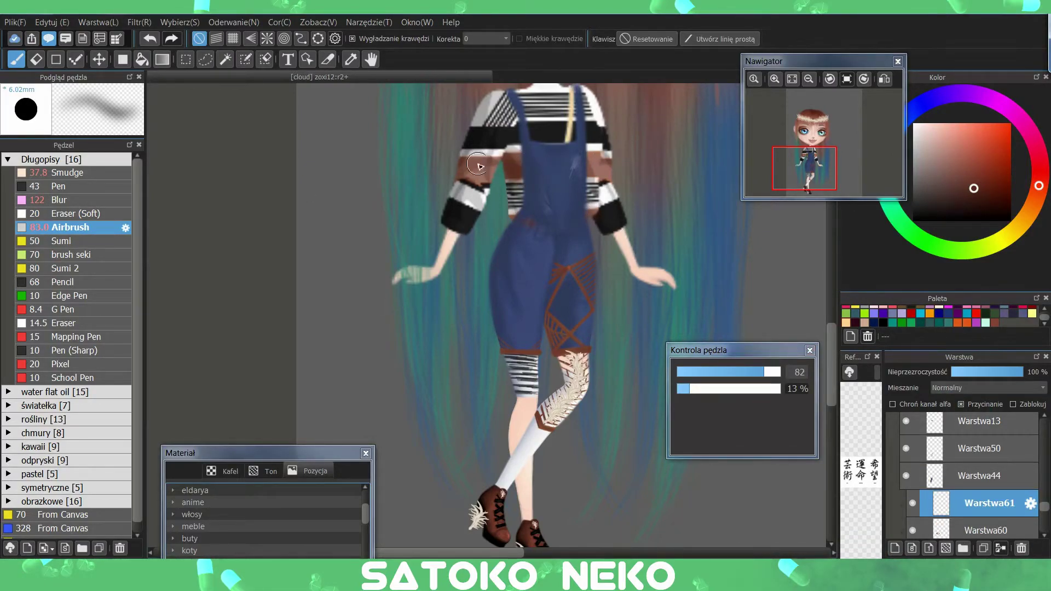
click(980, 388)
click(963, 419)
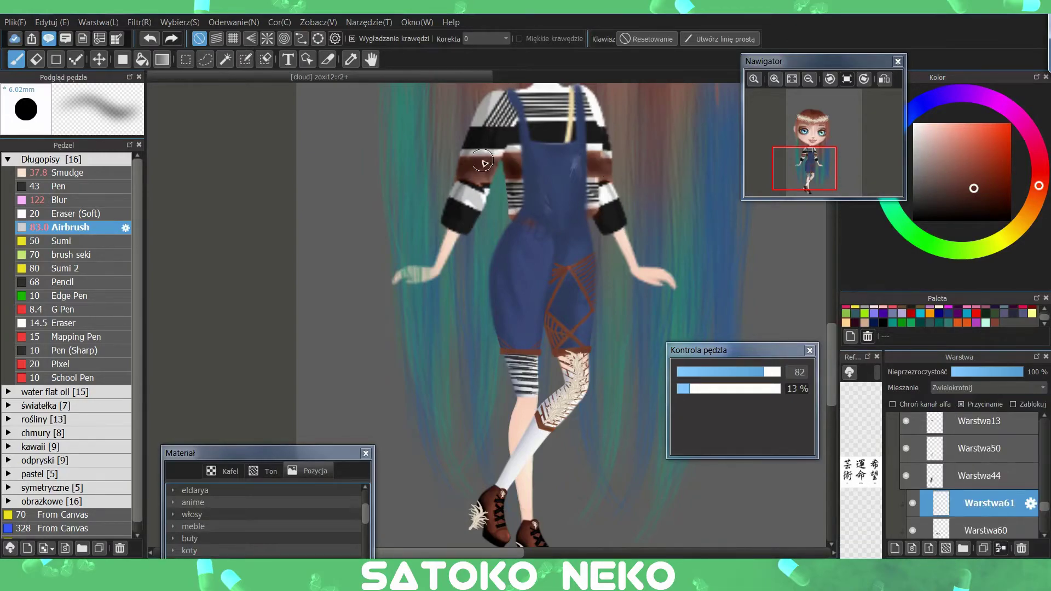
mouse_move(525, 164)
mouse_down()
mouse_move(476, 151)
mouse_move(493, 155)
mouse_move(501, 178)
mouse_move(546, 179)
mouse_move(610, 152)
mouse_move(599, 176)
mouse_up()
mouse_move(704, 67)
mouse_down()
mouse_move(657, 137)
mouse_move(592, 159)
mouse_up()
key(bracketleft)
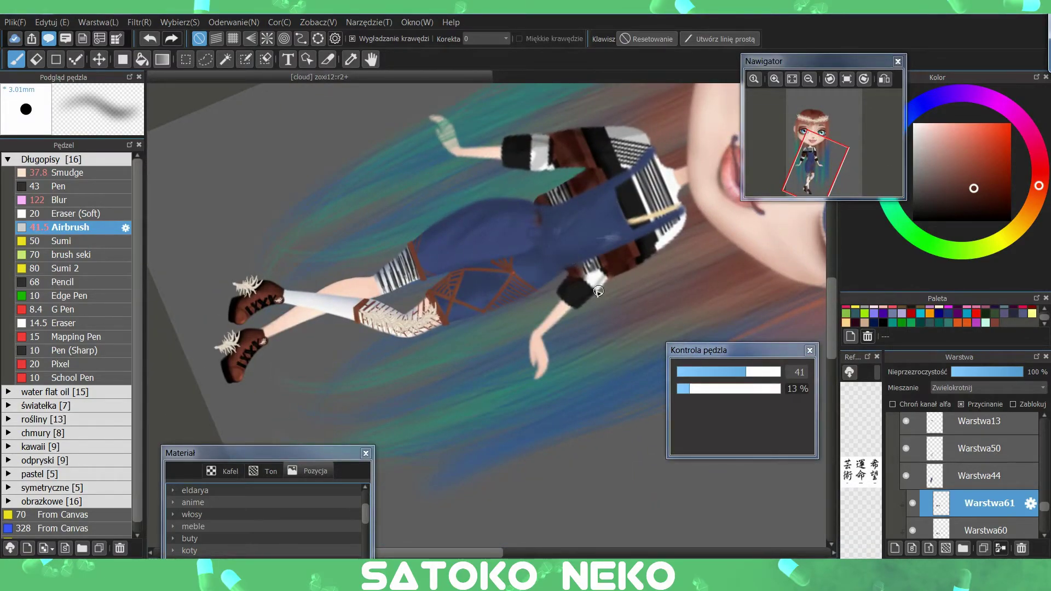
click(847, 79)
drag(804, 154, 805, 173)
key(bracketright)
key(bracketright)
key(ctrl+minus)
key(ctrl+minus)
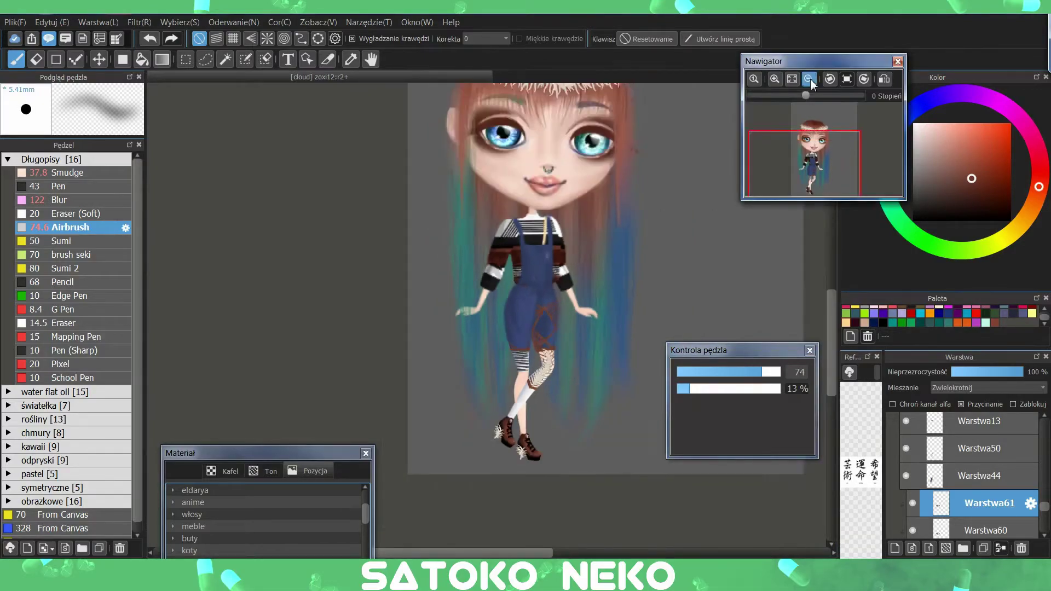
- Add a clipped layer in Color mode above Warstwa50 and tint the trouser lattice brown with the Airbrush at size 74
click(895, 548)
click(989, 388)
click(964, 470)
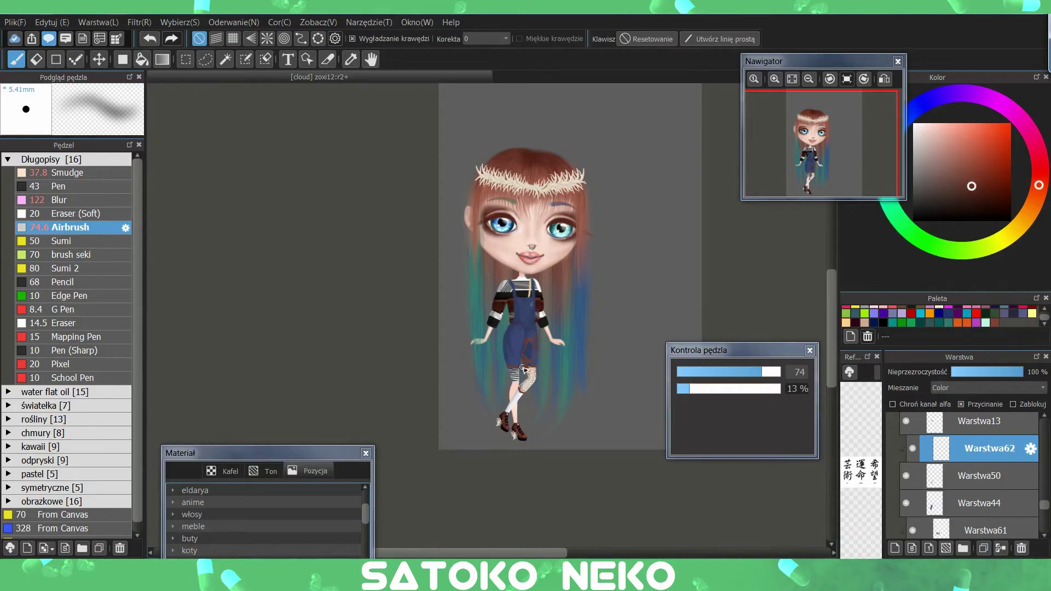
click(775, 79)
mouse_move(799, 175)
mouse_down()
mouse_move(785, 190)
mouse_move(792, 166)
mouse_up()
key(ctrl+plus)
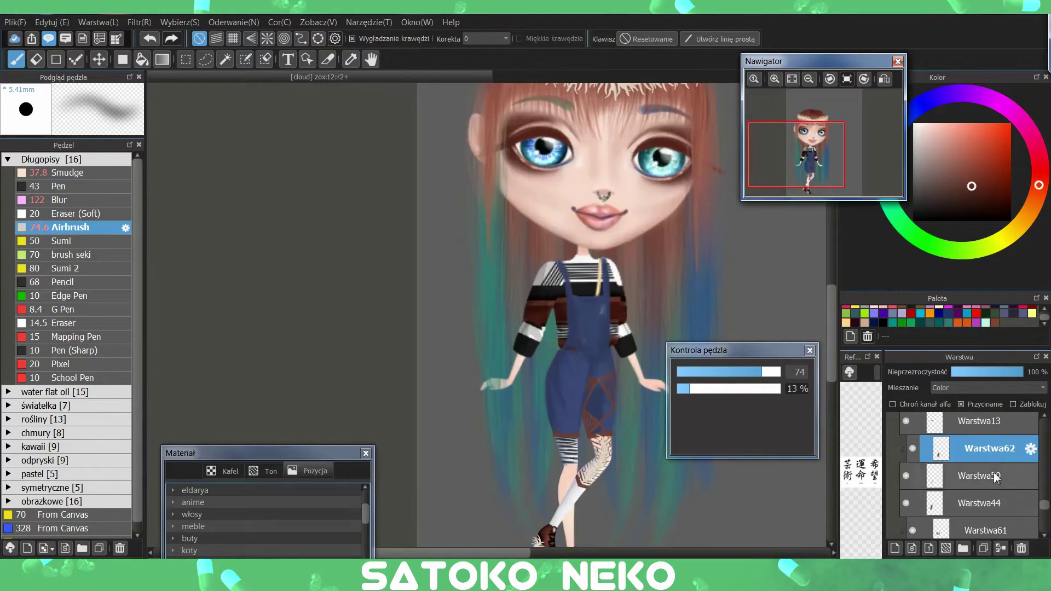
- Add a clipped layer directly above Warstwa2 and paint a cream edge along the other overall strap with the Airbrush at size 16
scroll(968, 487, down, 3)
click(986, 453)
click(980, 508)
click(929, 548)
click(961, 404)
key(ctrl+plus)
key(ctrl+plus)
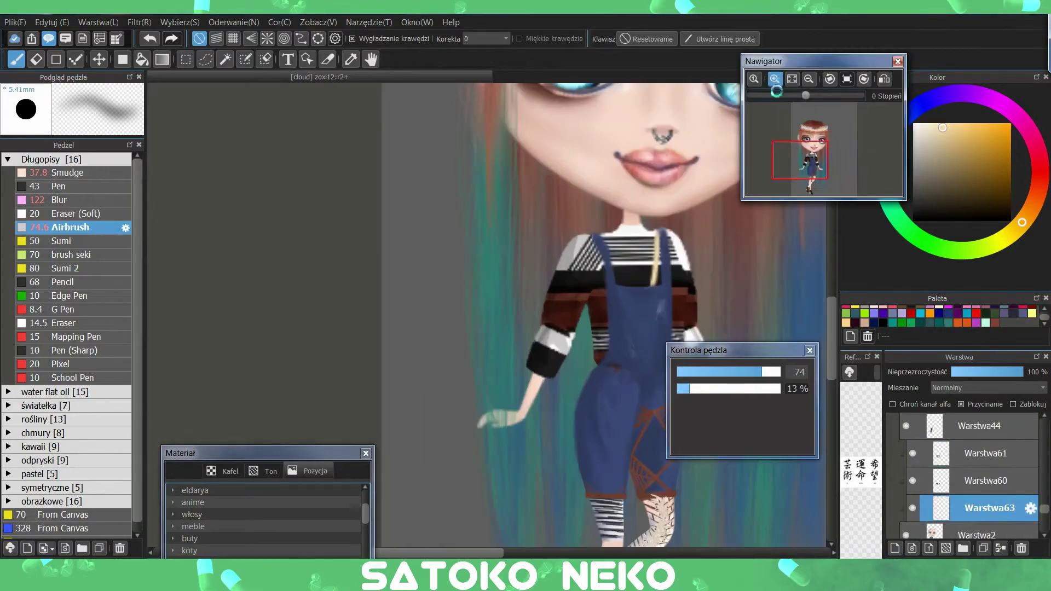
mouse_move(761, 372)
mouse_down()
mouse_move(696, 374)
mouse_move(710, 374)
mouse_up()
drag(578, 184, 600, 241)
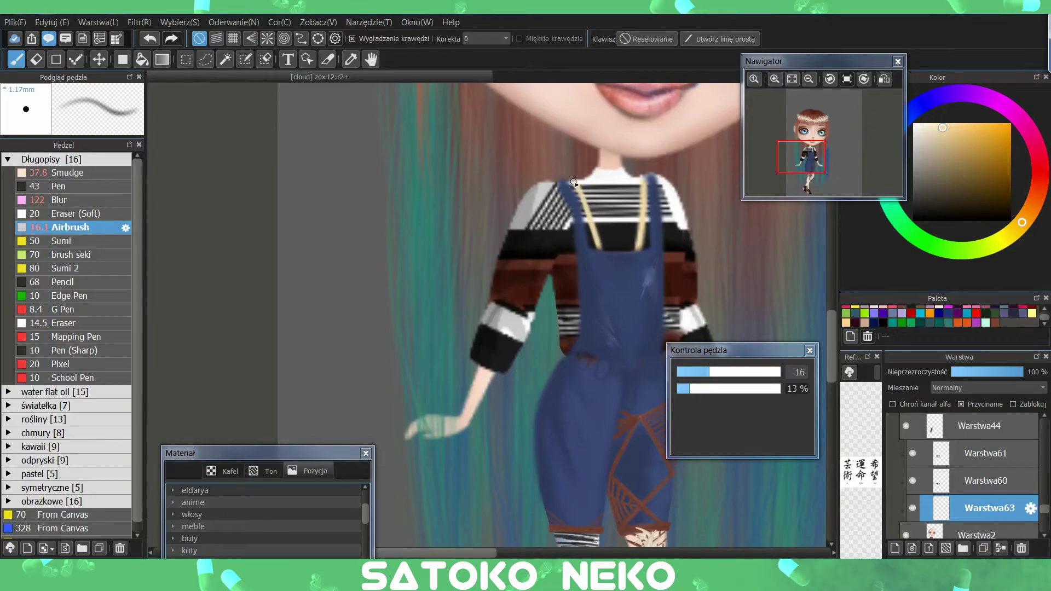
- Sample the overalls' blue and paint over the waist area on a new layer with the Airbrush at size 40
key(ctrl+minus)
key(ctrl+minus)
key(ctrl+minus)
drag(805, 159, 792, 183)
click(774, 79)
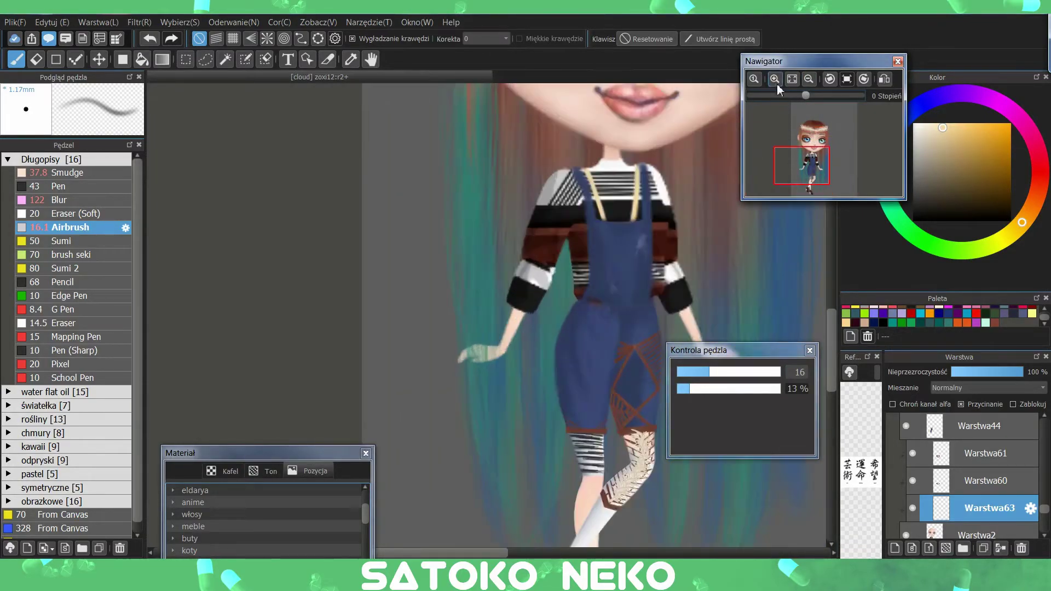
click(775, 78)
click(944, 528)
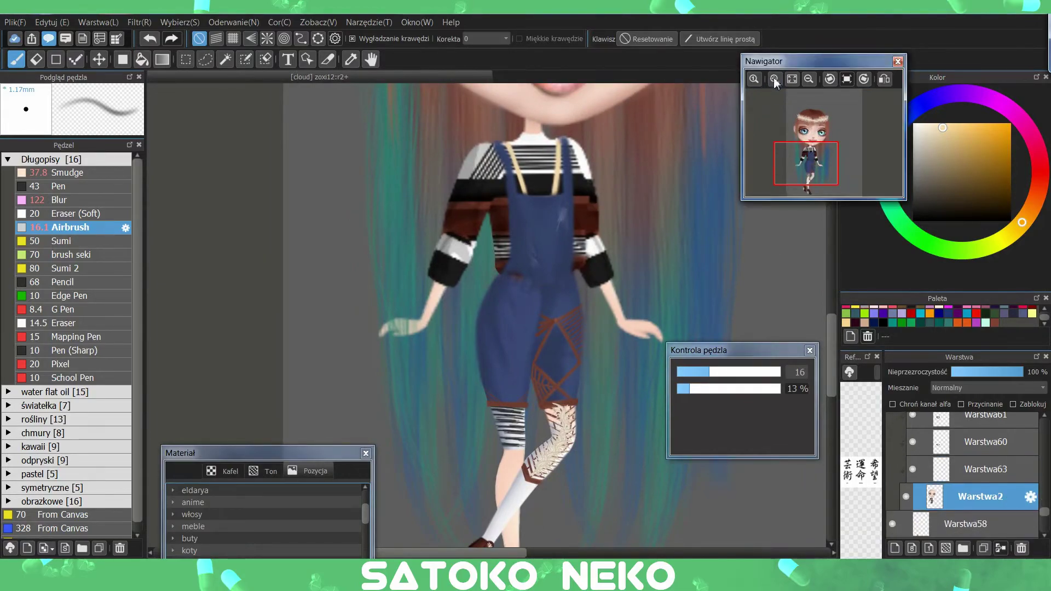
key(ctrl+plus)
alt+click(523, 257)
drag(710, 372, 746, 372)
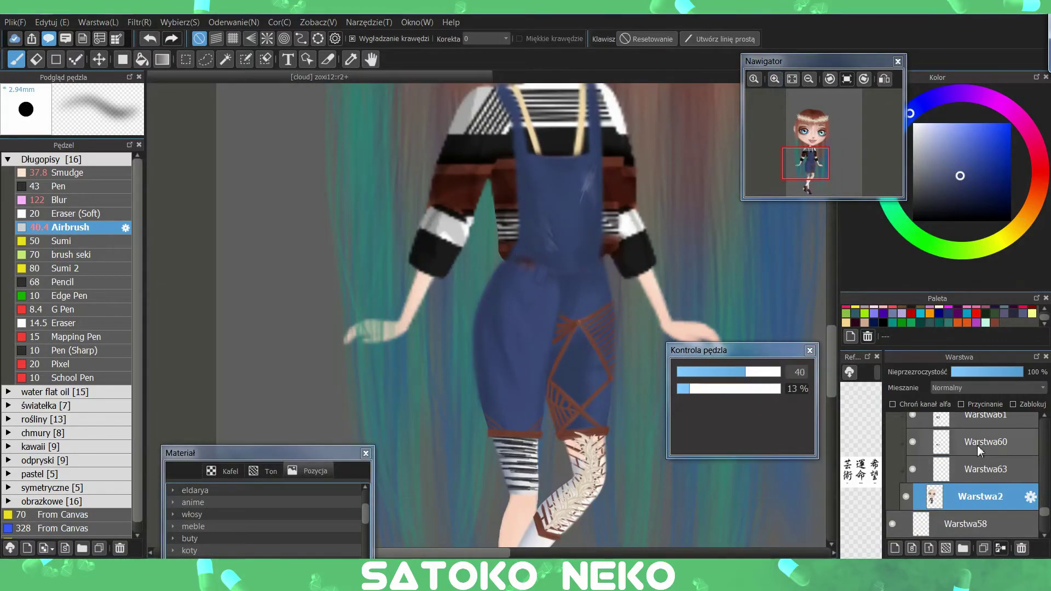
key(ctrl+shift+n)
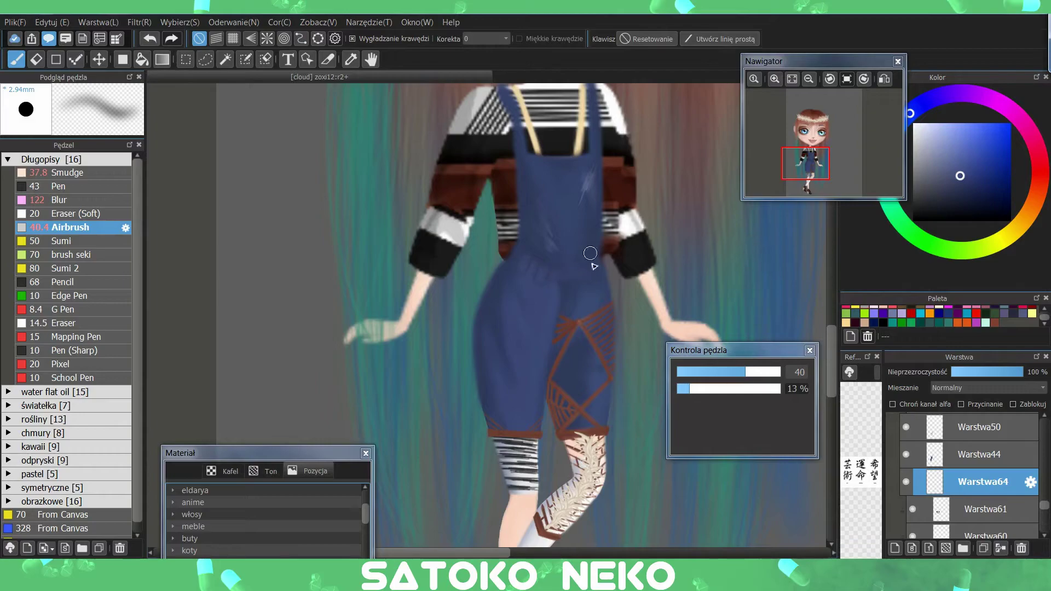
- Add a new layer and paint a cream star on the overalls' bib with the strap-edge colour, using the Airbrush at size 16
key(ctrl+shift+n)
alt+click(579, 138)
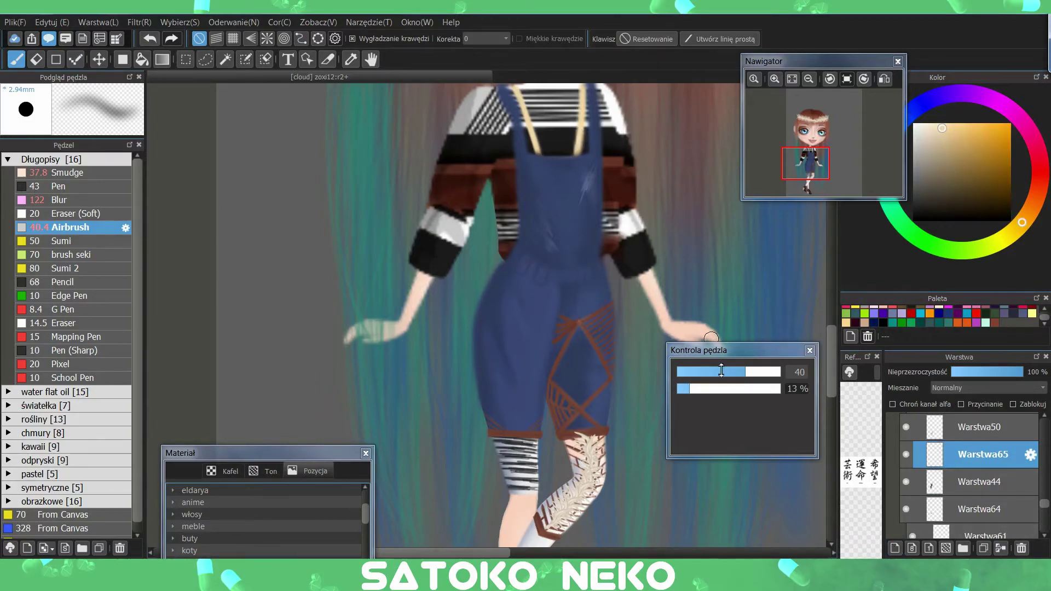
click(711, 371)
drag(559, 197, 569, 200)
click(809, 79)
click(774, 79)
click(775, 79)
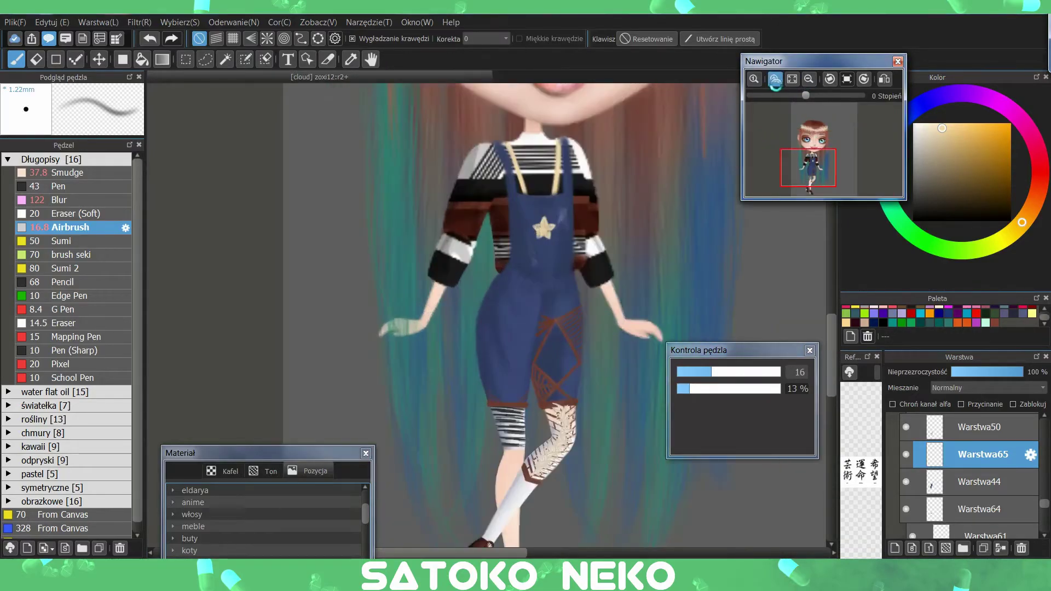
click(775, 79)
- Add a new layer and paint belt loops, a fly seam and fabric shading on the overalls with sampled blues at size 16
key(ctrl+shift+n)
click(808, 79)
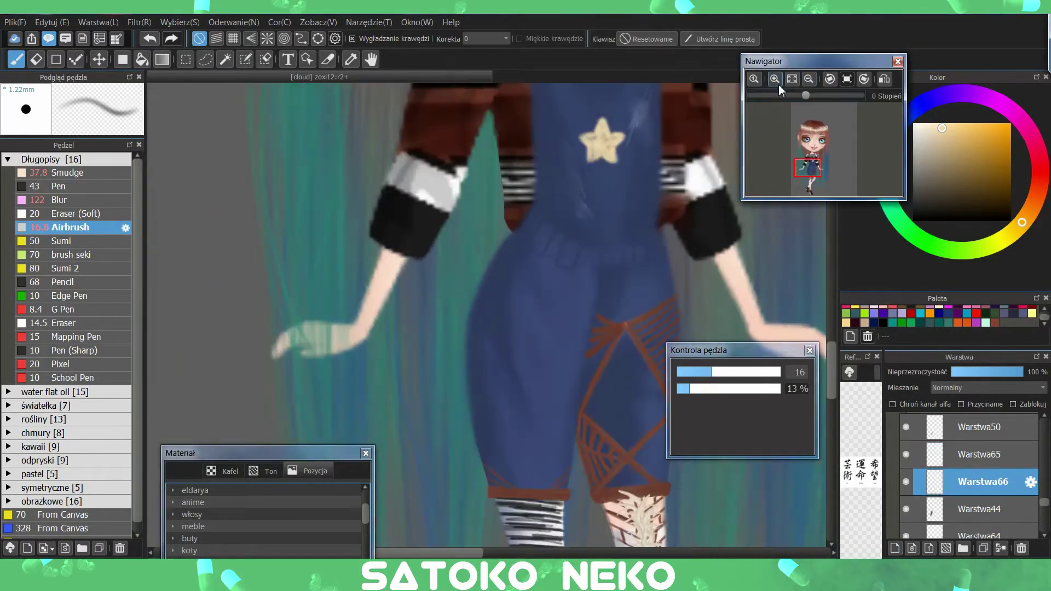
click(775, 79)
alt+click(538, 230)
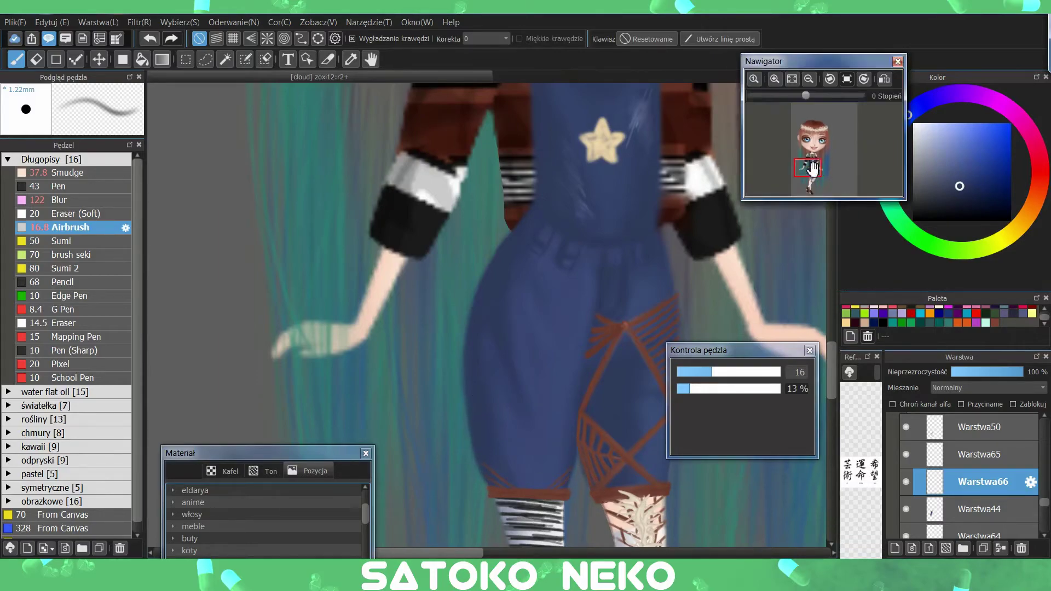
drag(805, 163, 811, 165)
alt+click(555, 394)
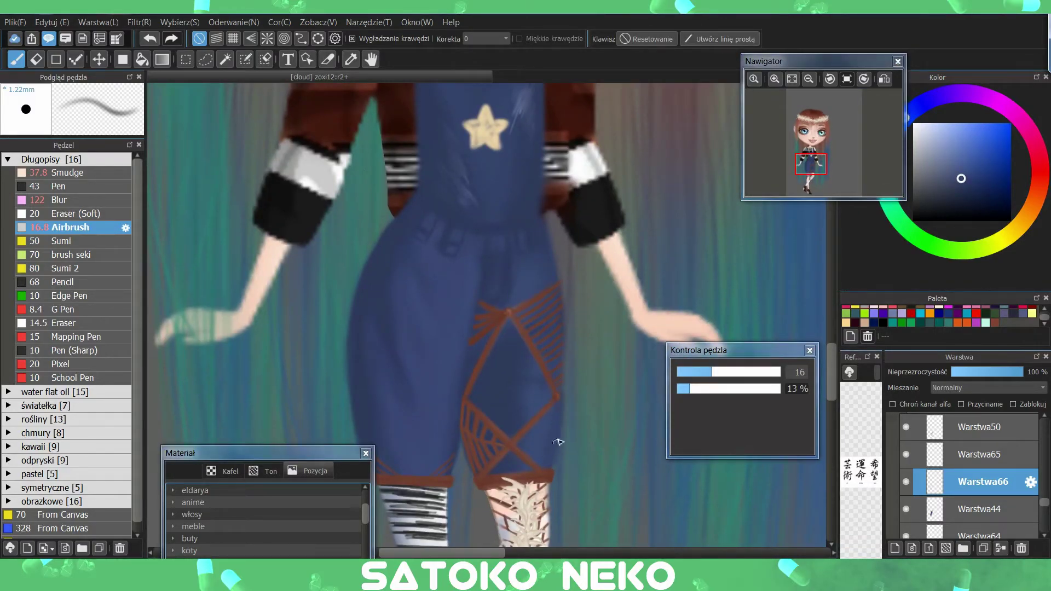
alt+click(412, 237)
alt+click(504, 241)
- Paint a small cream button with highlights at the overalls' waist at sizes 16 and 9, and brighten the bib star at size 14.1
key(x)
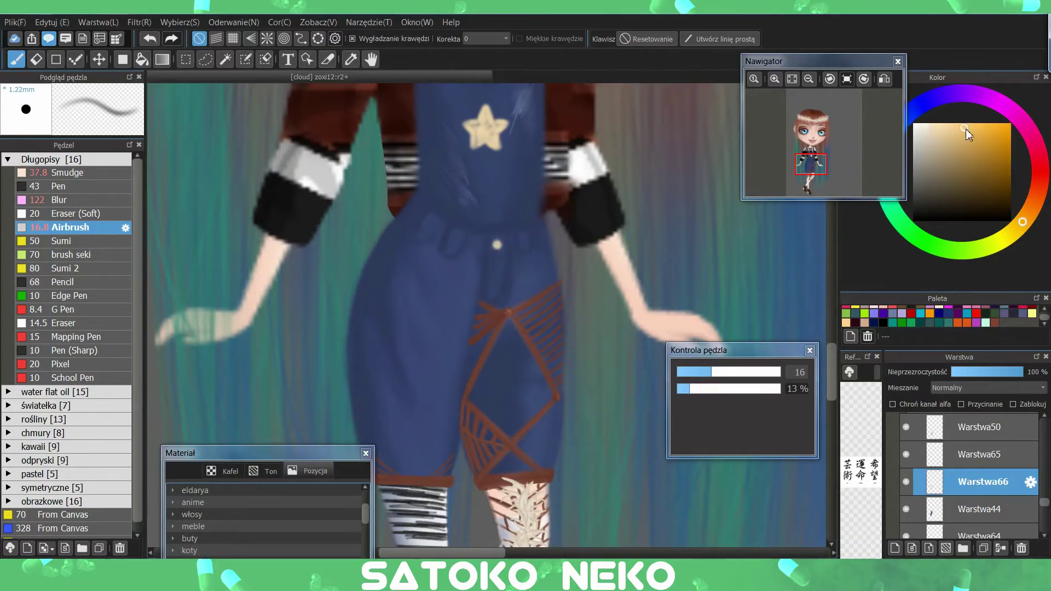
drag(711, 372, 694, 373)
click(809, 79)
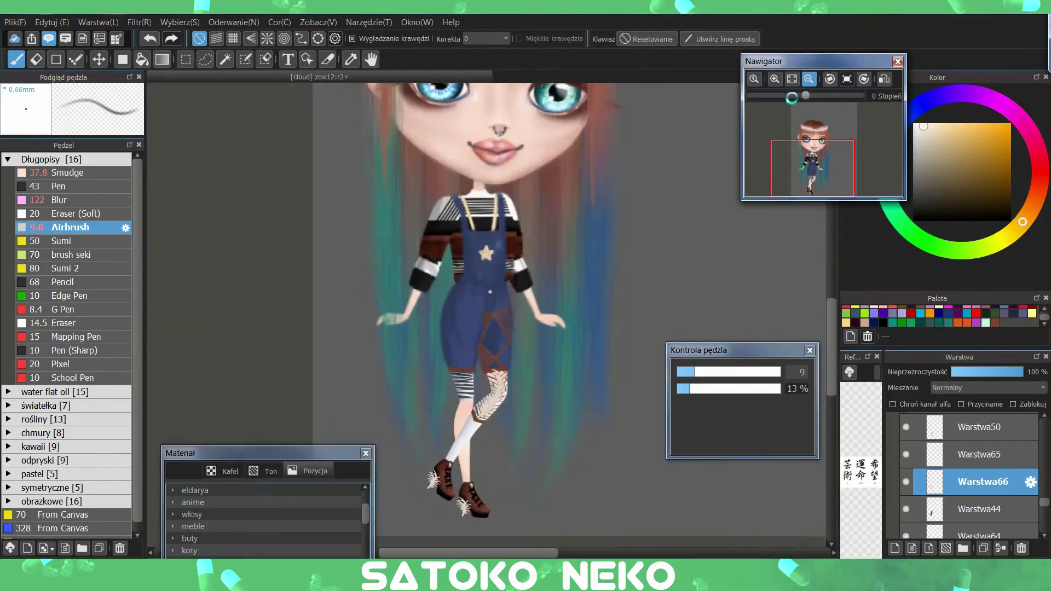
click(809, 79)
scroll(487, 315, up, 5)
drag(694, 372, 707, 373)
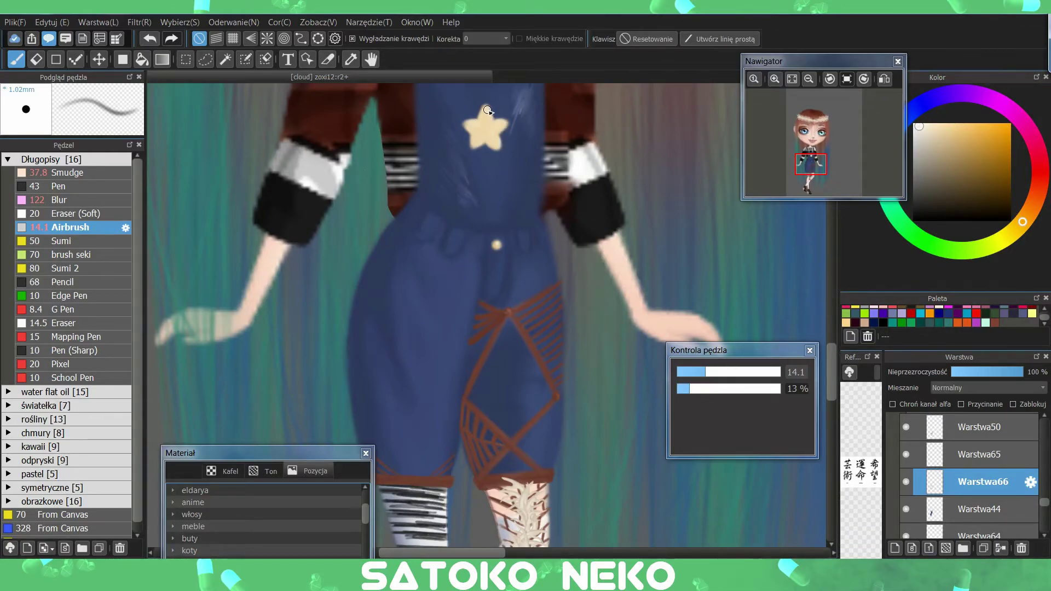
click(809, 78)
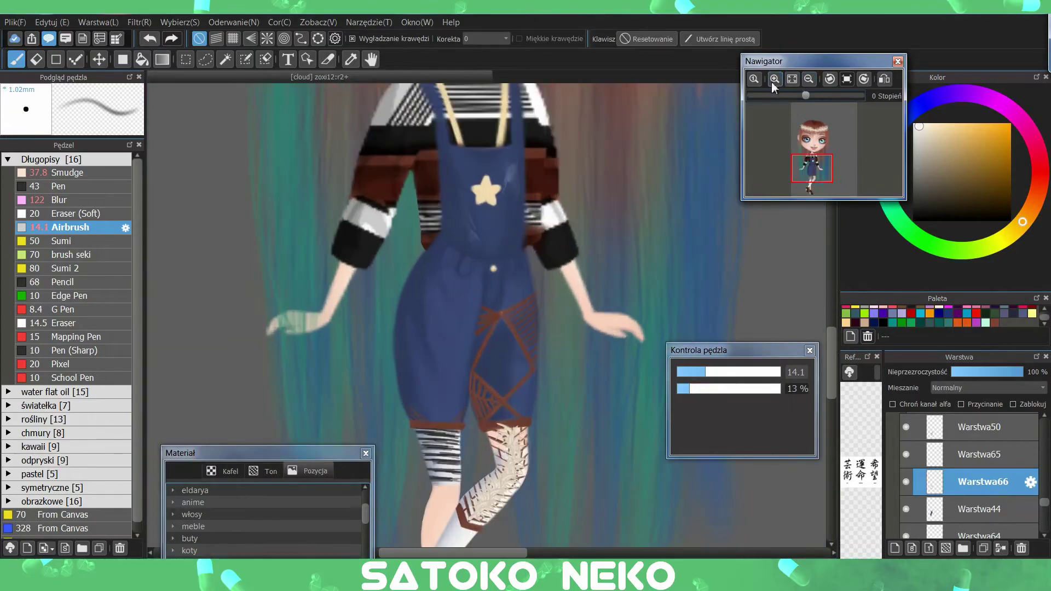
- Paint stitching and thin laces around the overalls' waist and pocket with the sampled lacing brown, using the Airbrush at size 7.8
click(774, 79)
alt+click(523, 330)
key(bracketleft)
key(bracketleft)
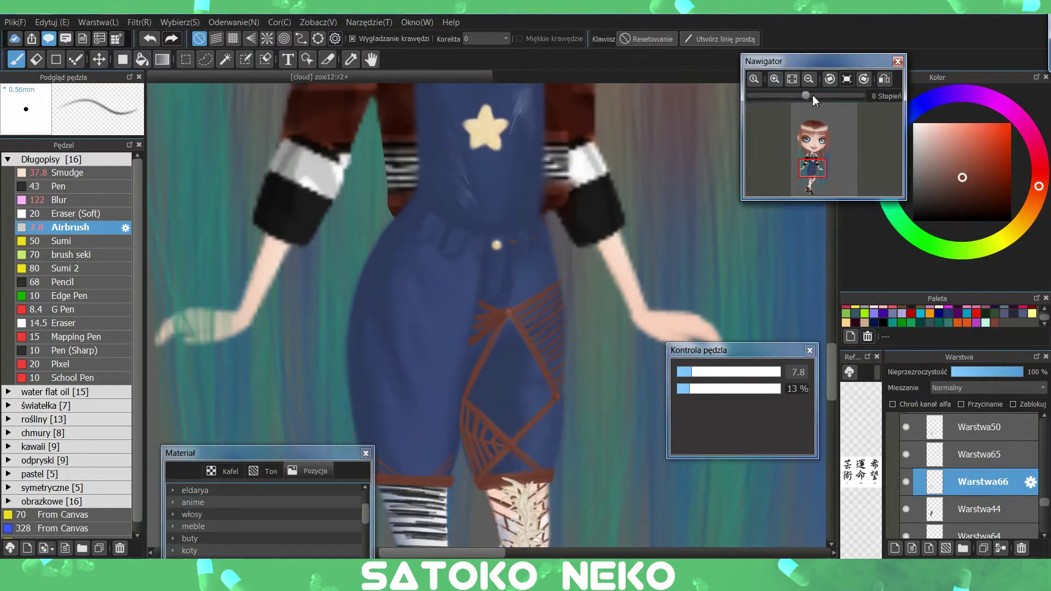
drag(542, 236, 561, 302)
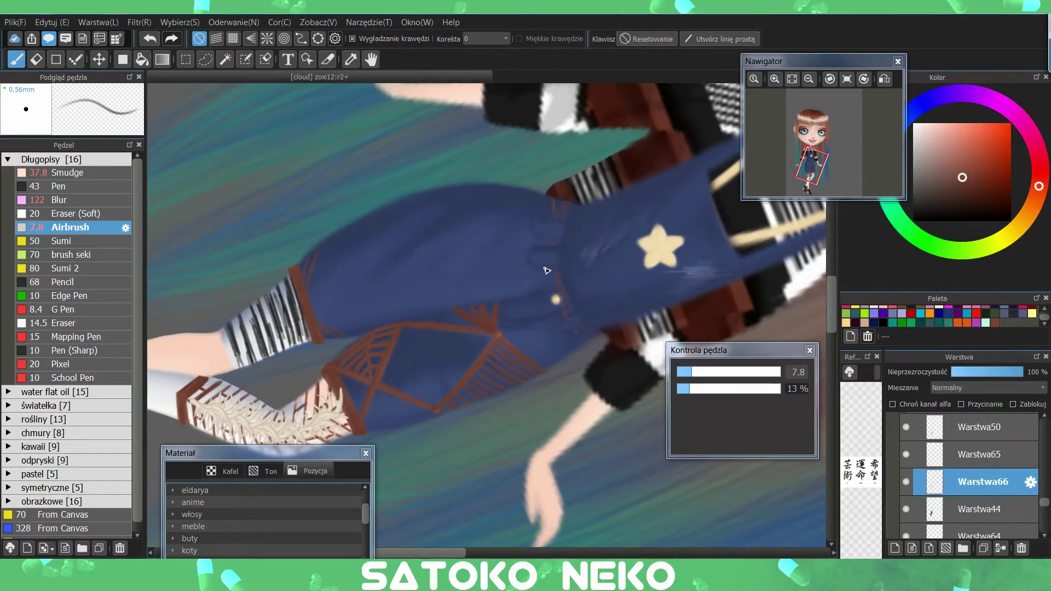
drag(578, 339, 466, 256)
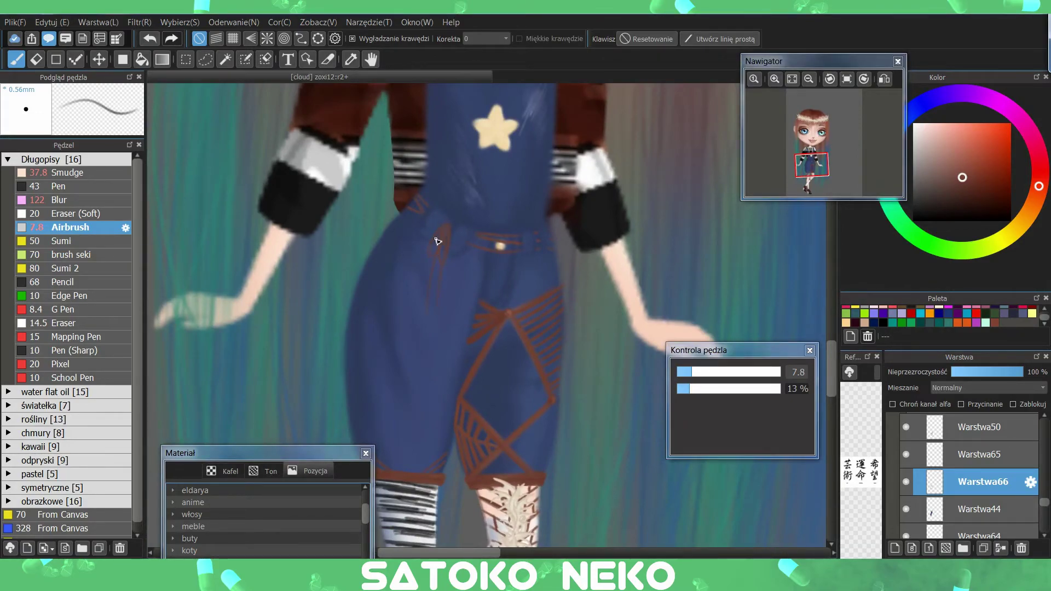
click(792, 79)
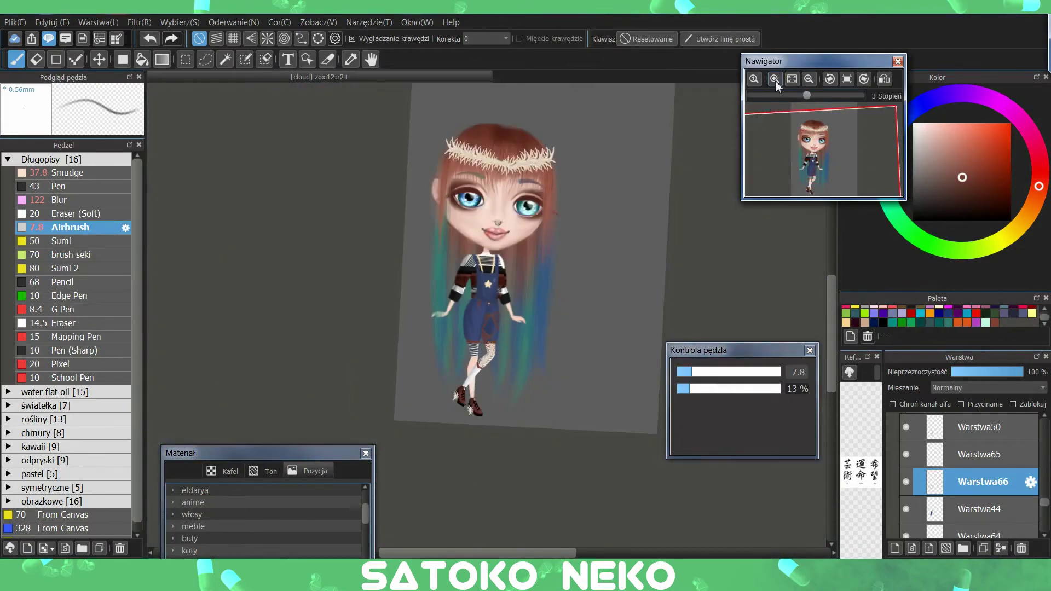
click(774, 78)
click(775, 78)
click(775, 79)
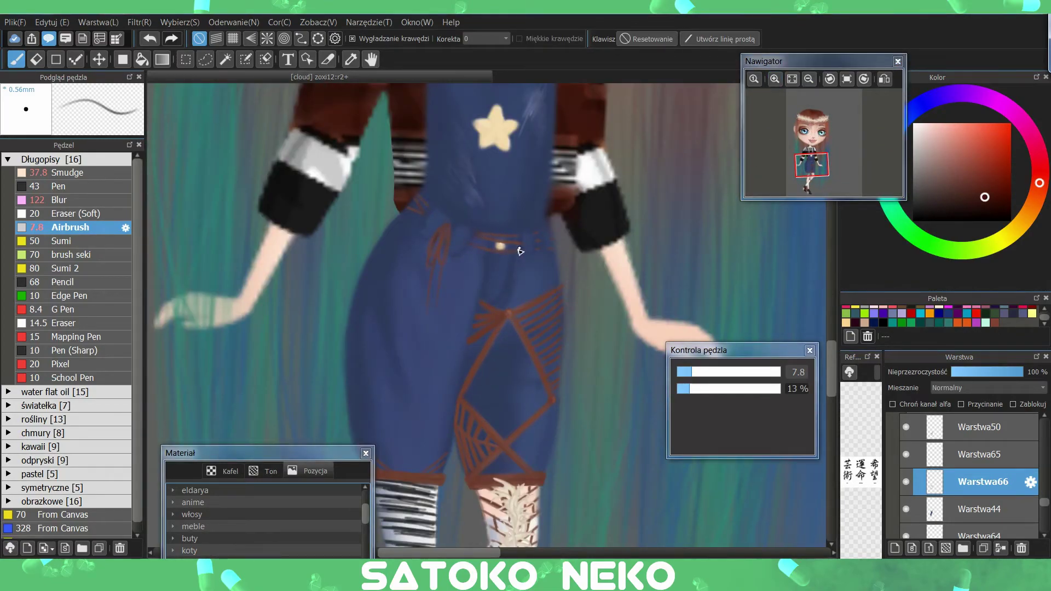
- Add a clipped layer above Warstwa62 and shade the overalls' brown lacing with dark red-brown, using the Airbrush at size 23
click(699, 372)
key(ctrl+shift+n)
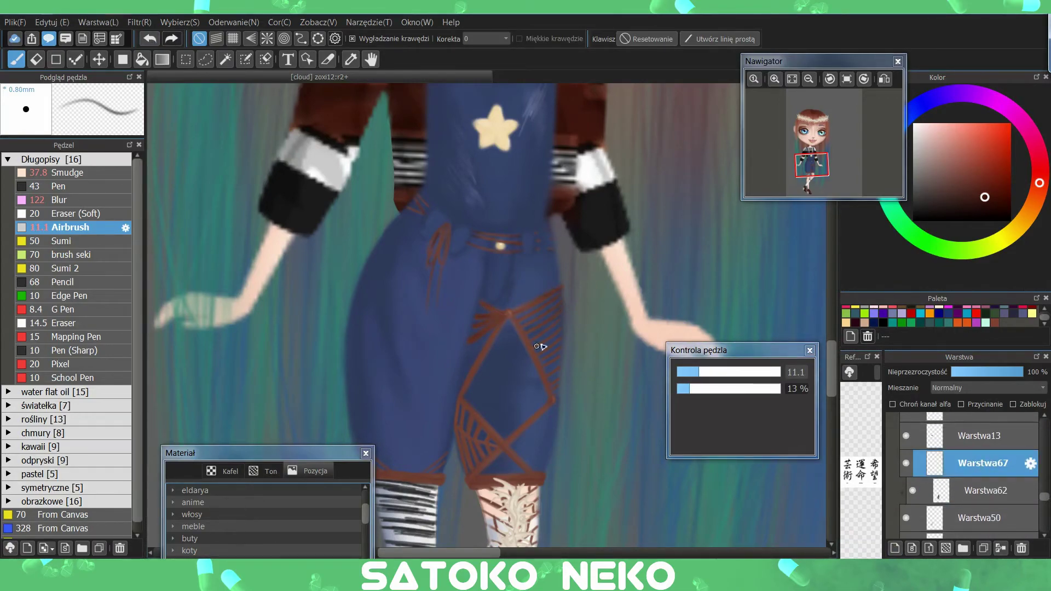
click(961, 404)
click(726, 372)
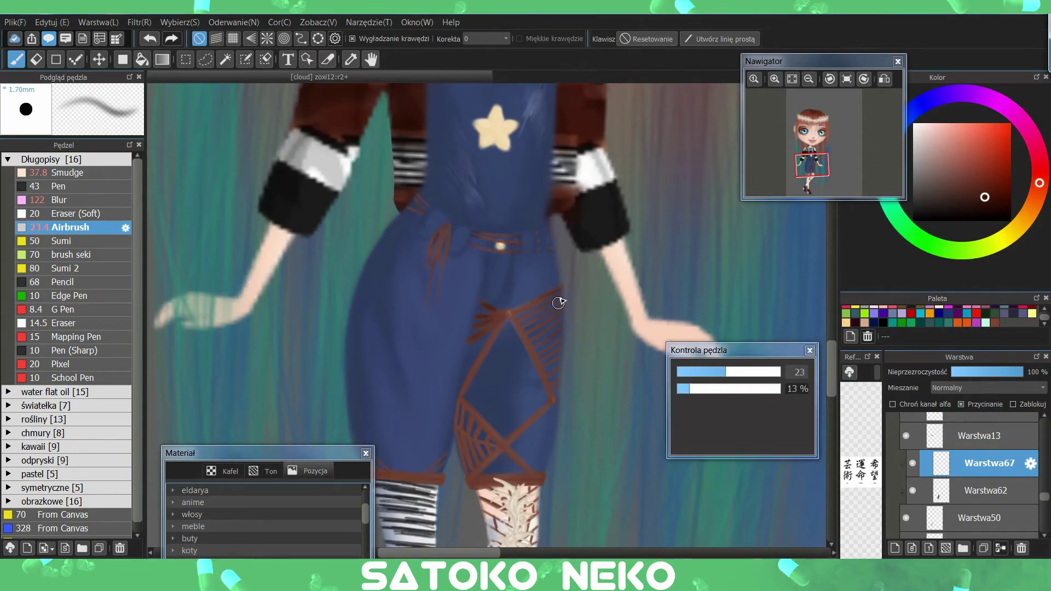
scroll(566, 394, down, 5)
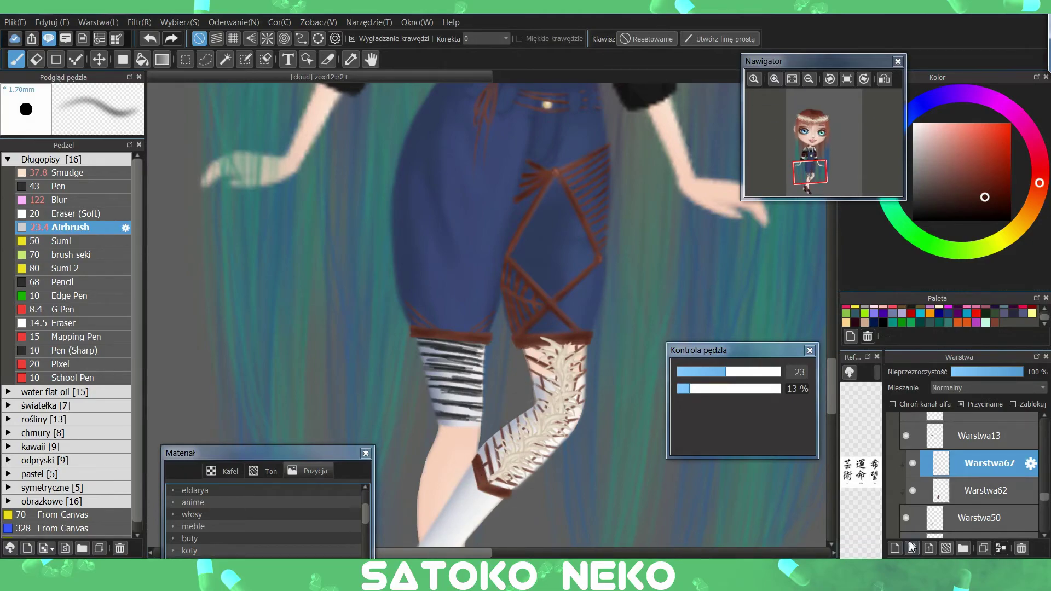
- Add a new layer and paint four cream studs at the lacing corners on the overalls' leg with the Airbrush at size 13.1
click(894, 548)
scroll(548, 307, up, 4)
drag(725, 371, 703, 372)
click(548, 302)
click(592, 389)
click(574, 464)
click(512, 466)
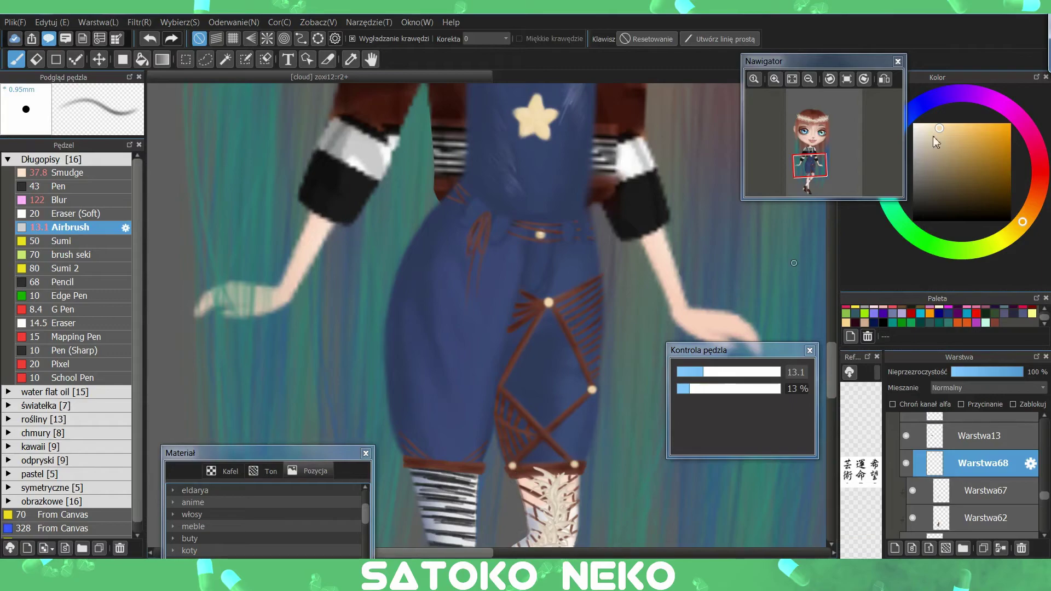
- Brighten the four lacing studs with near-white highlights, using the Airbrush at size 8
drag(703, 372, 692, 372)
click(548, 302)
click(592, 389)
click(574, 464)
click(513, 466)
click(808, 79)
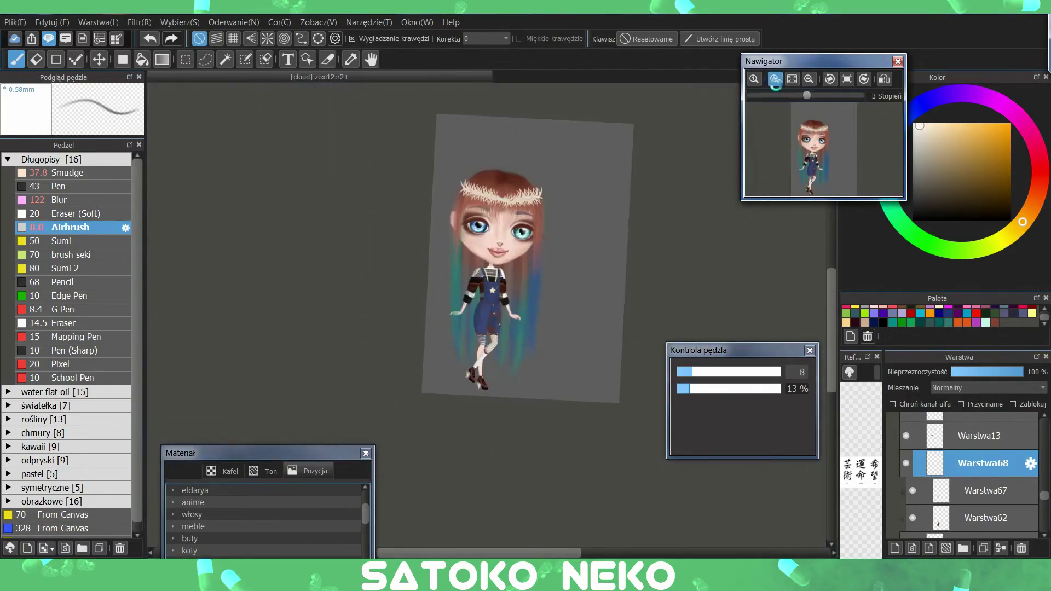
click(796, 169)
click(775, 78)
click(775, 78)
click(775, 78)
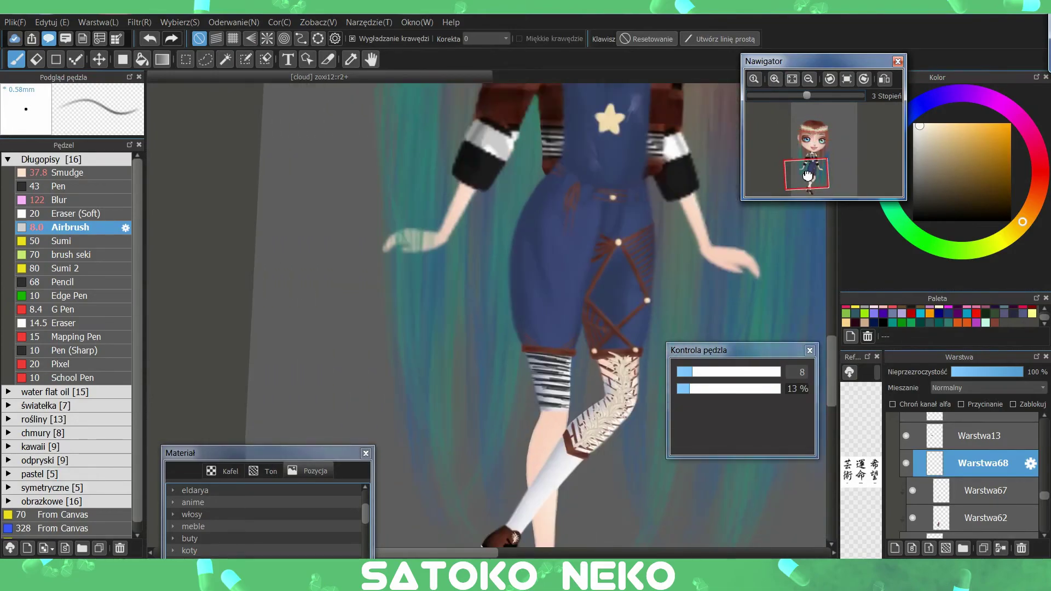
- Paint a fifth cream stud at the remaining side corner of the leg lacing and highlight it at size 6.3
drag(696, 373, 702, 373)
click(558, 339)
key(bracketleft)
key(bracketleft)
key(bracketleft)
key(bracketleft)
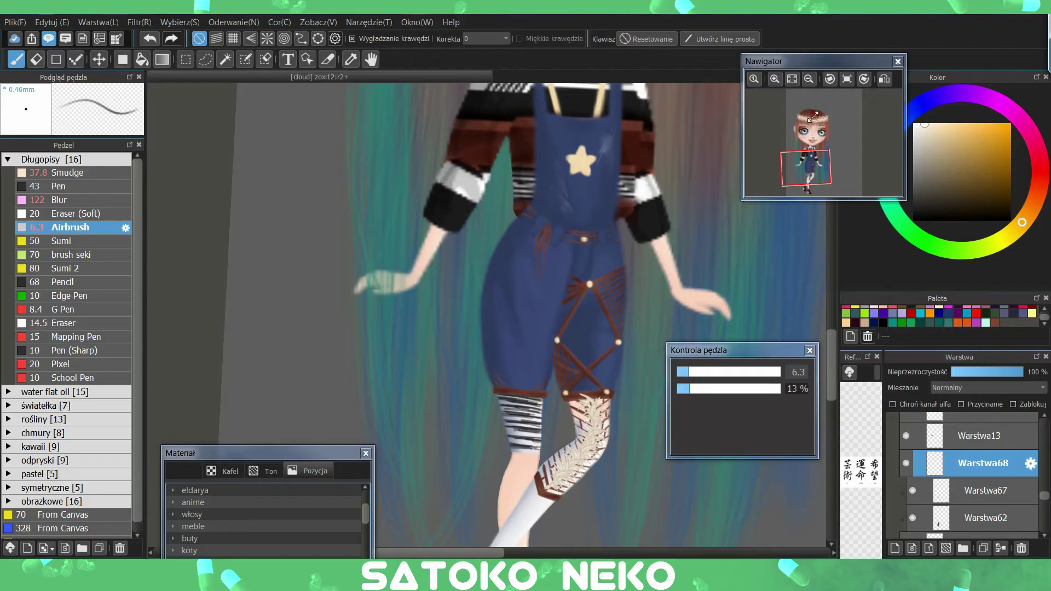
drag(794, 96, 797, 96)
scroll(792, 170, up, 3)
scroll(792, 175, down, 3)
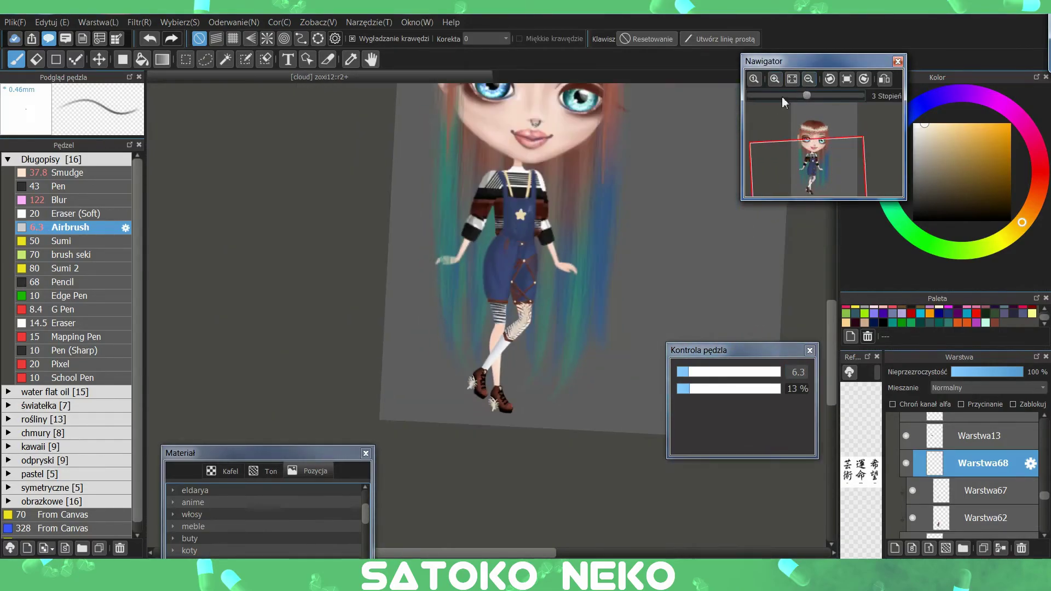
- On a new top layer in Folder6, paint strings of small cream beads through the hair with the Beads brush at size 11.8
click(792, 179)
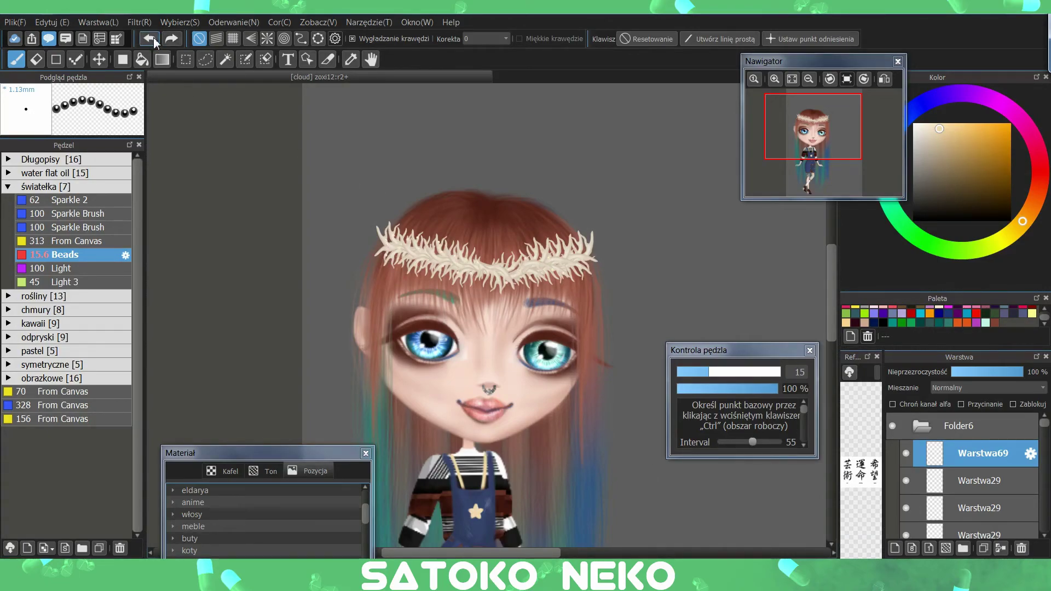
drag(594, 242, 569, 252)
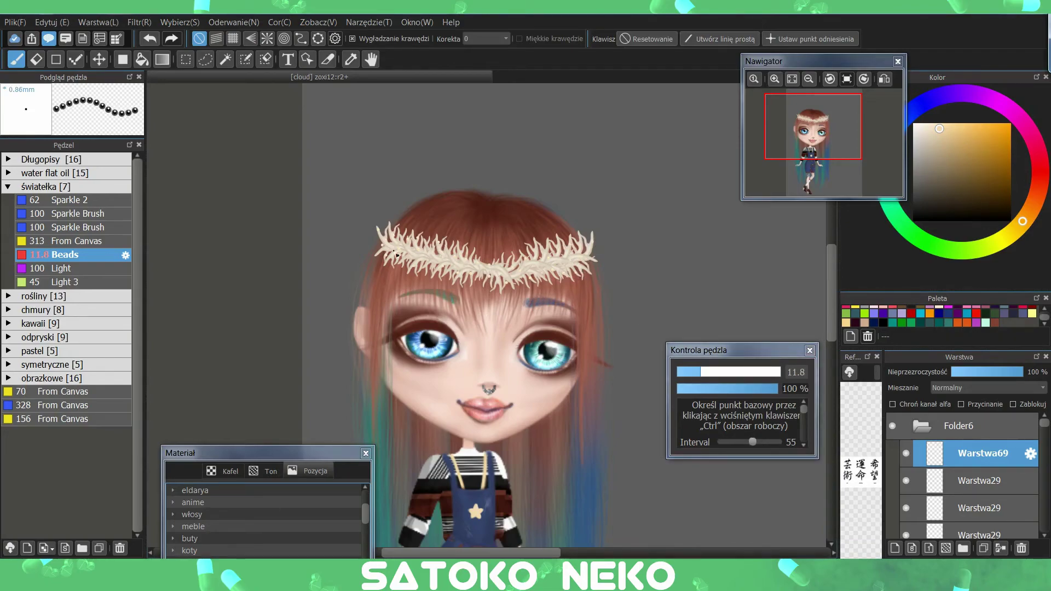
scroll(584, 322, down, 3)
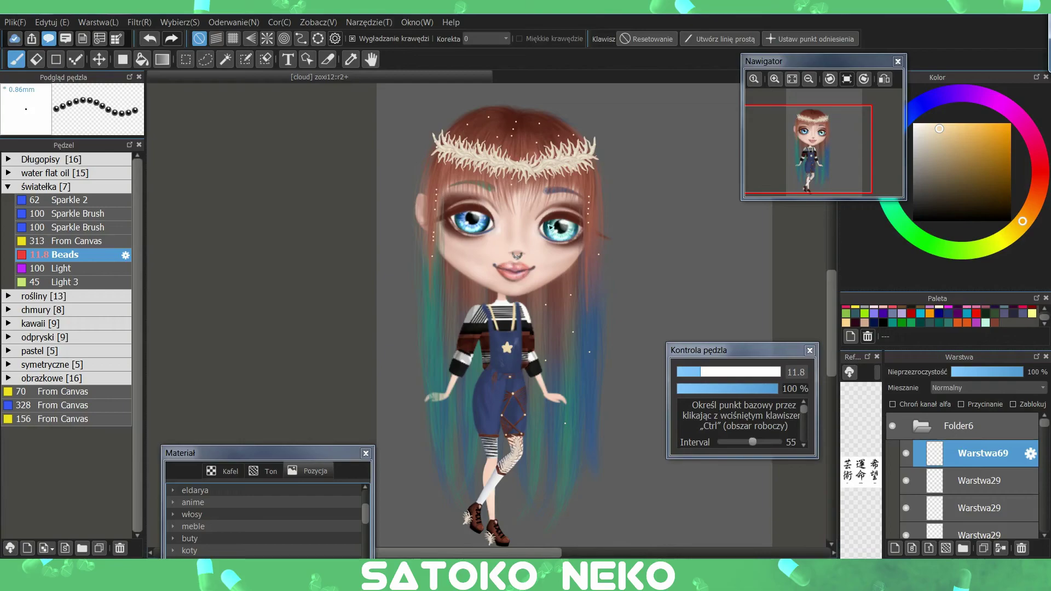
drag(453, 285, 455, 414)
key(ctrl+minus)
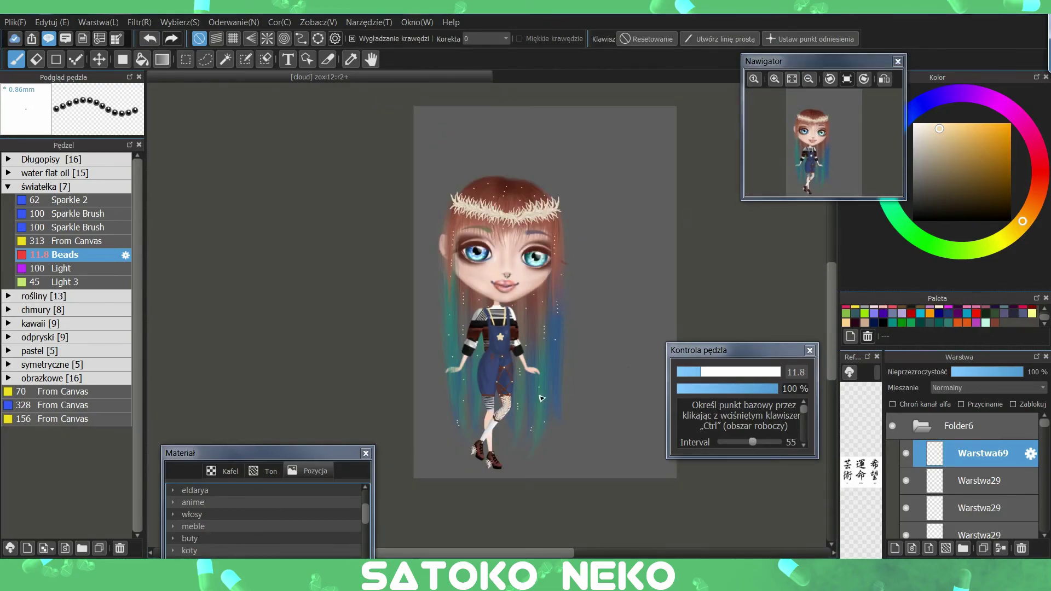
key(ctrl+plus)
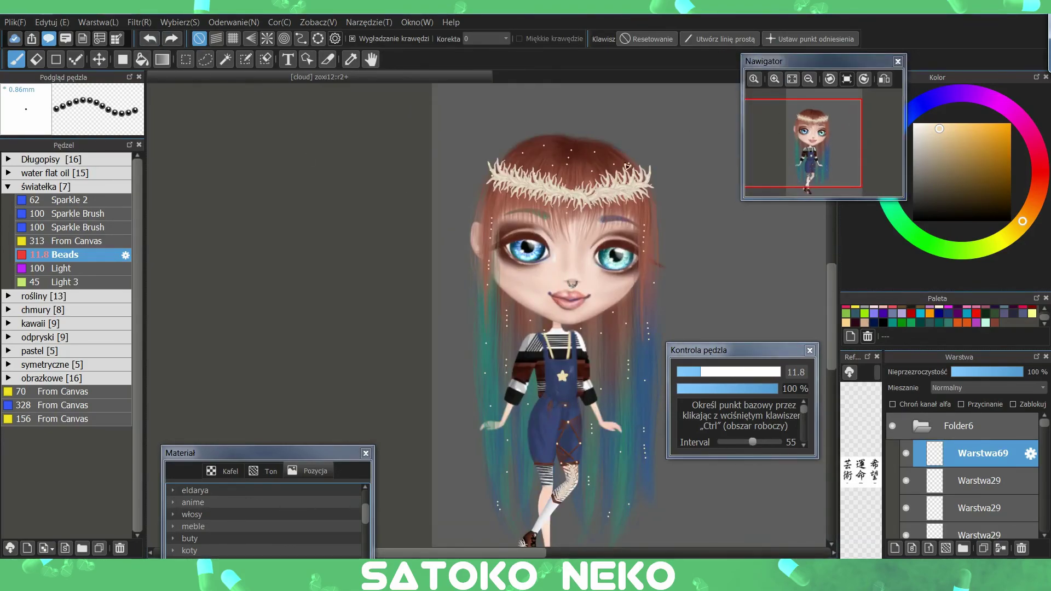
key(ctrl+minus)
key(ctrl+plus)
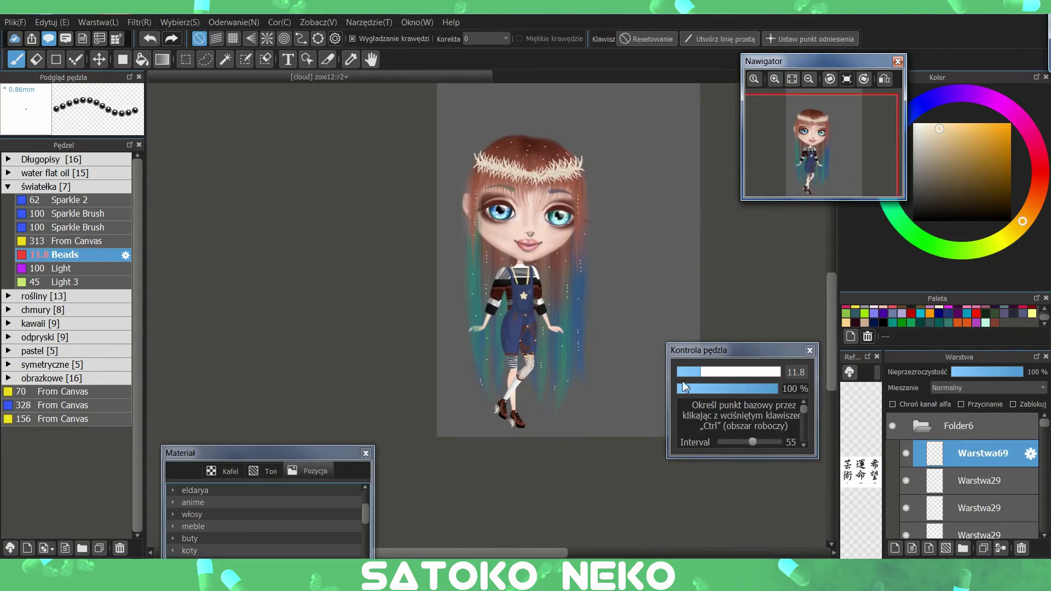
- Examine the beaded hair and the outfit details up close and at full-figure view
key(ctrl+plus)
key(ctrl+plus)
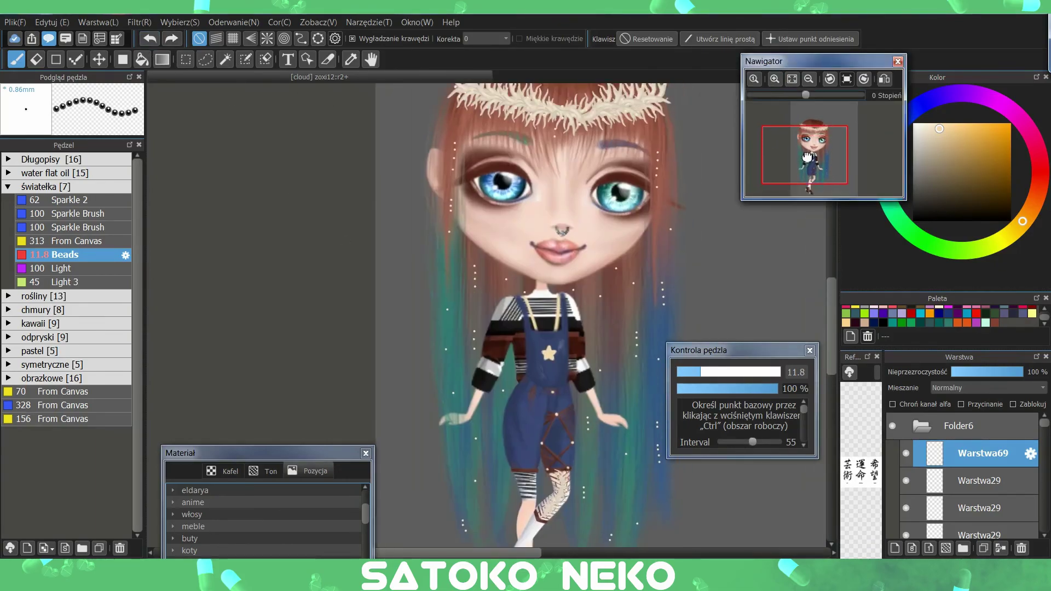
key(ctrl+plus)
key(ctrl+plus)
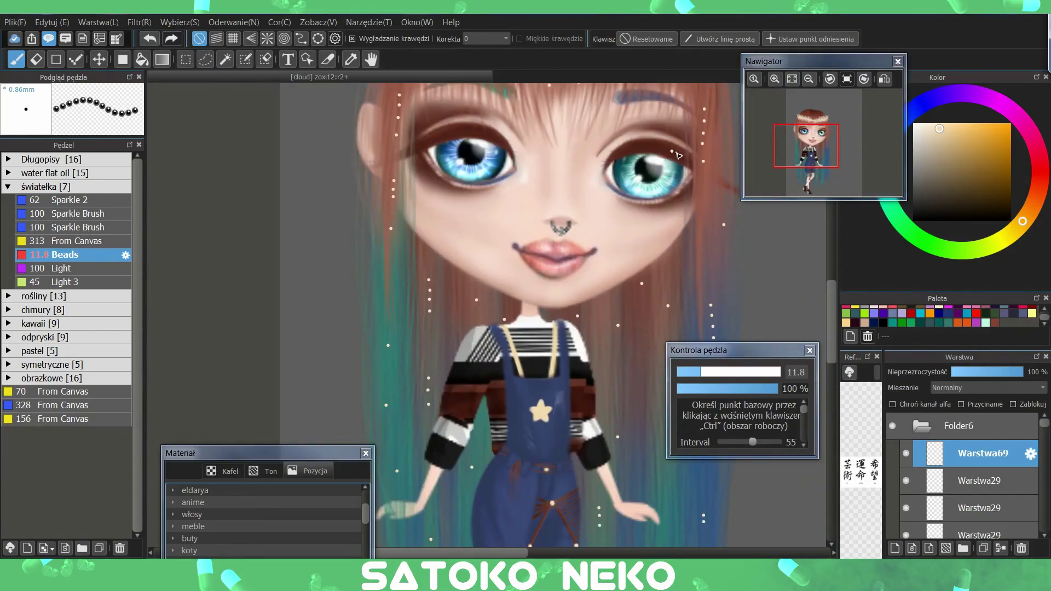
click(809, 79)
click(775, 79)
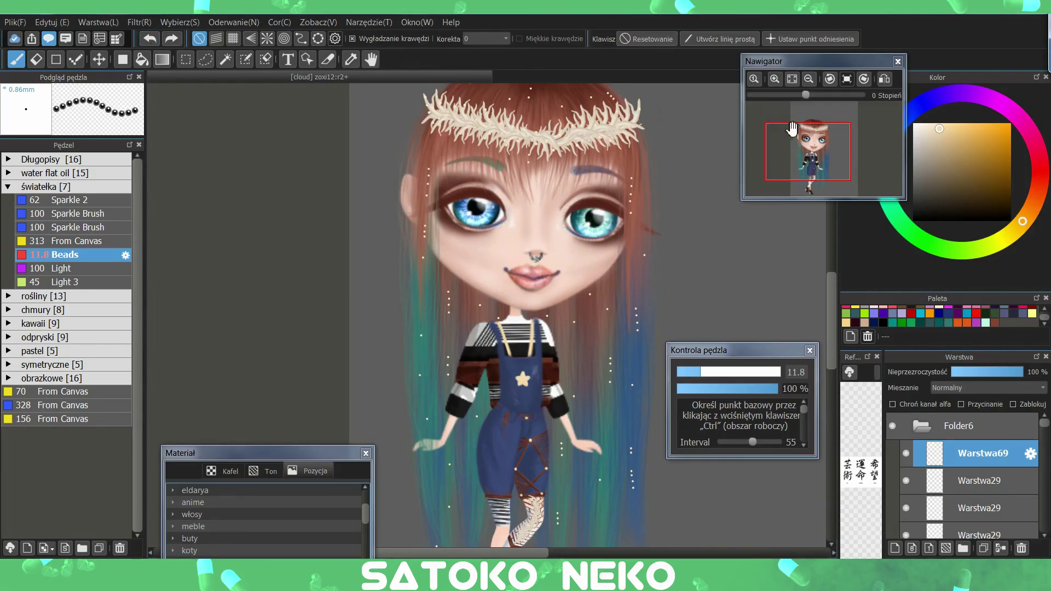
click(809, 79)
drag(804, 150, 800, 156)
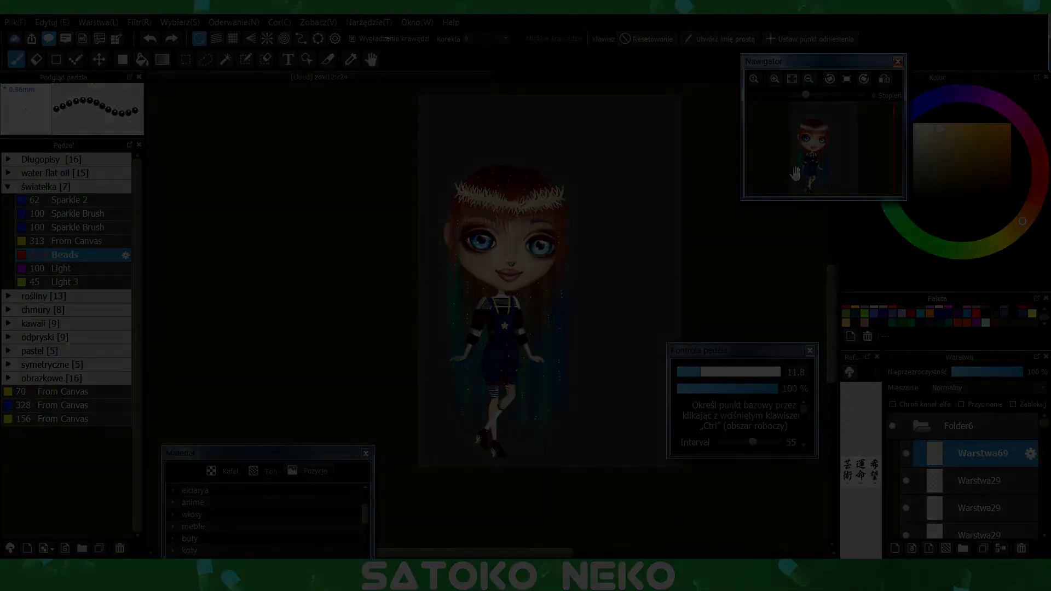